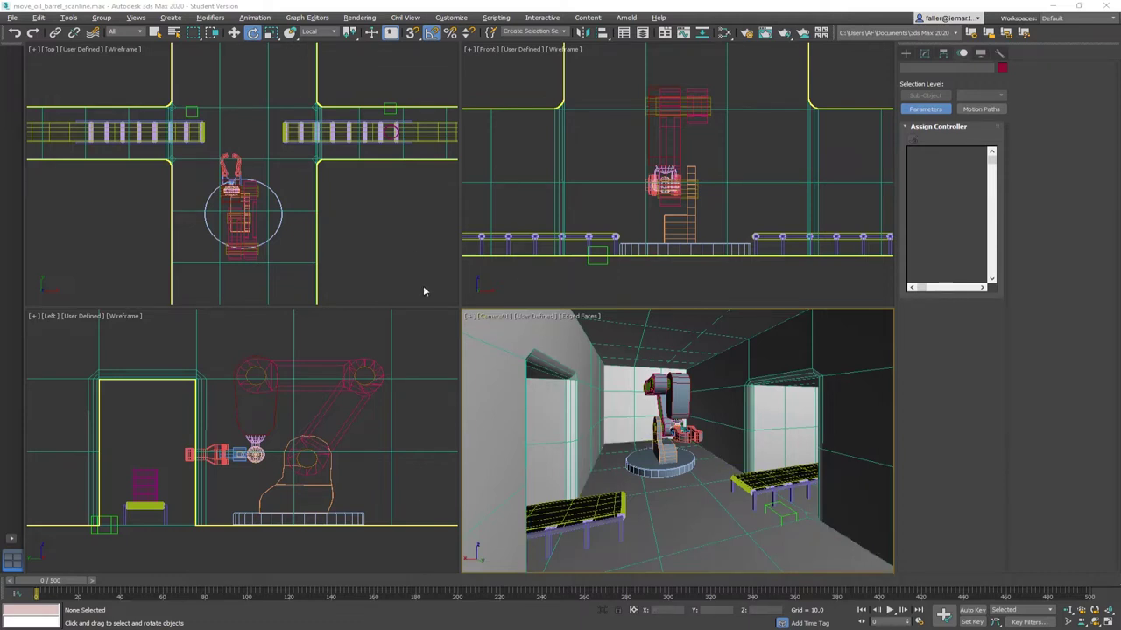
Maximize the Camera viewport with Alt+W and scrub the time slider through the barrel animation
right_click(525, 353)
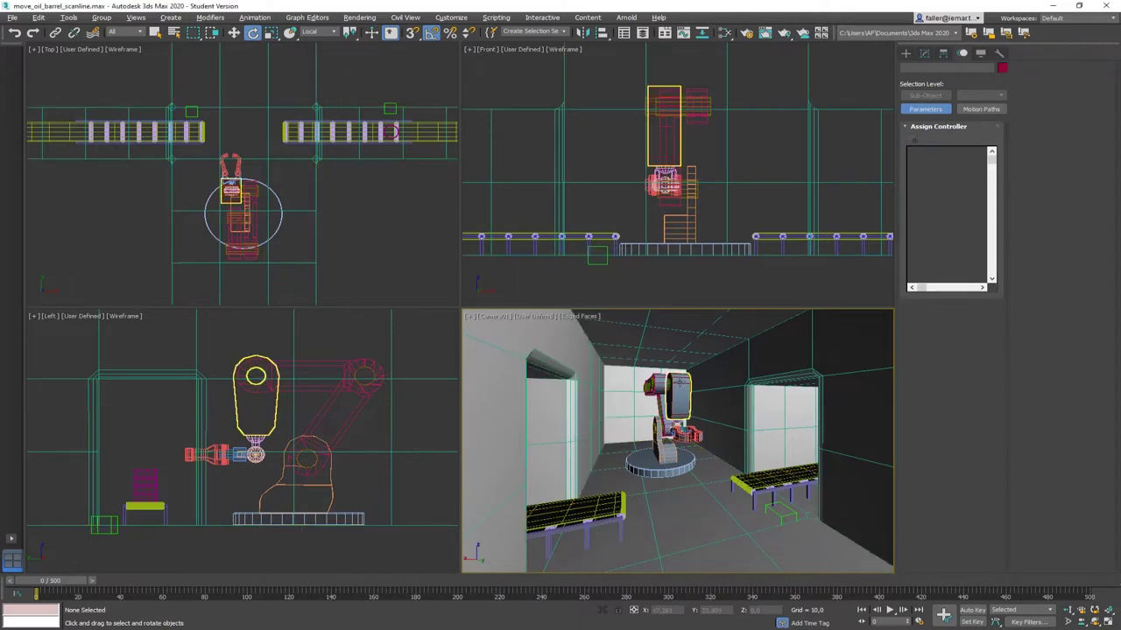
key(alt+w)
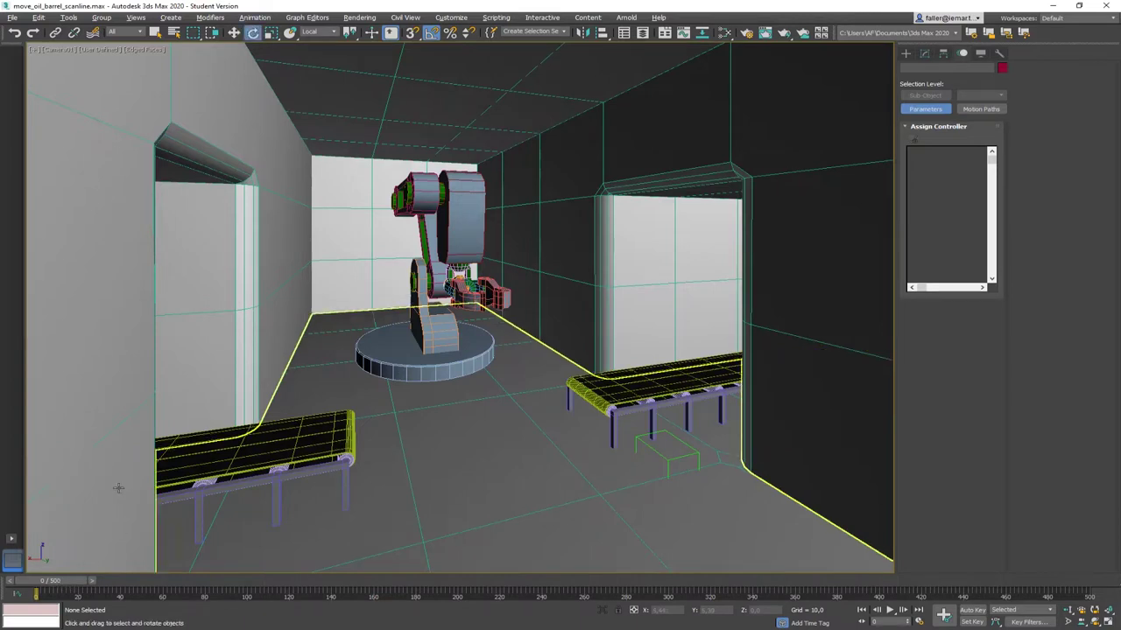
mouse_move(58, 583)
mouse_down()
mouse_move(536, 579)
mouse_move(52, 582)
mouse_up()
Reopen the recent robot scene without saving, dismissing the Obsolete File and Scene Converter prompts
key(e)
click(12, 18)
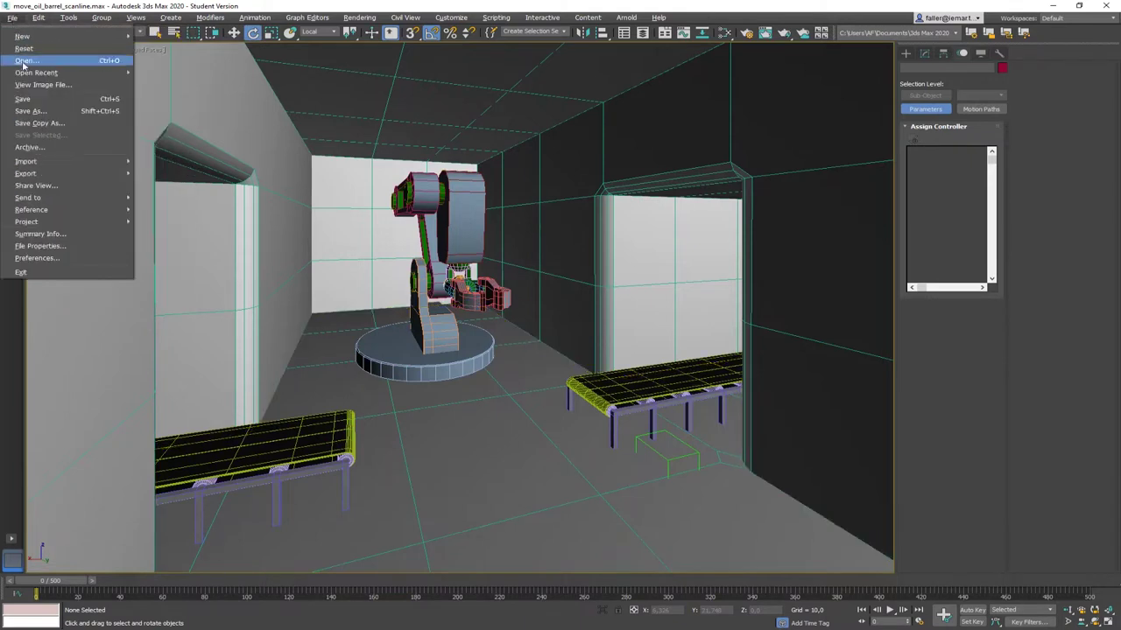
mouse_move(31, 73)
click(325, 77)
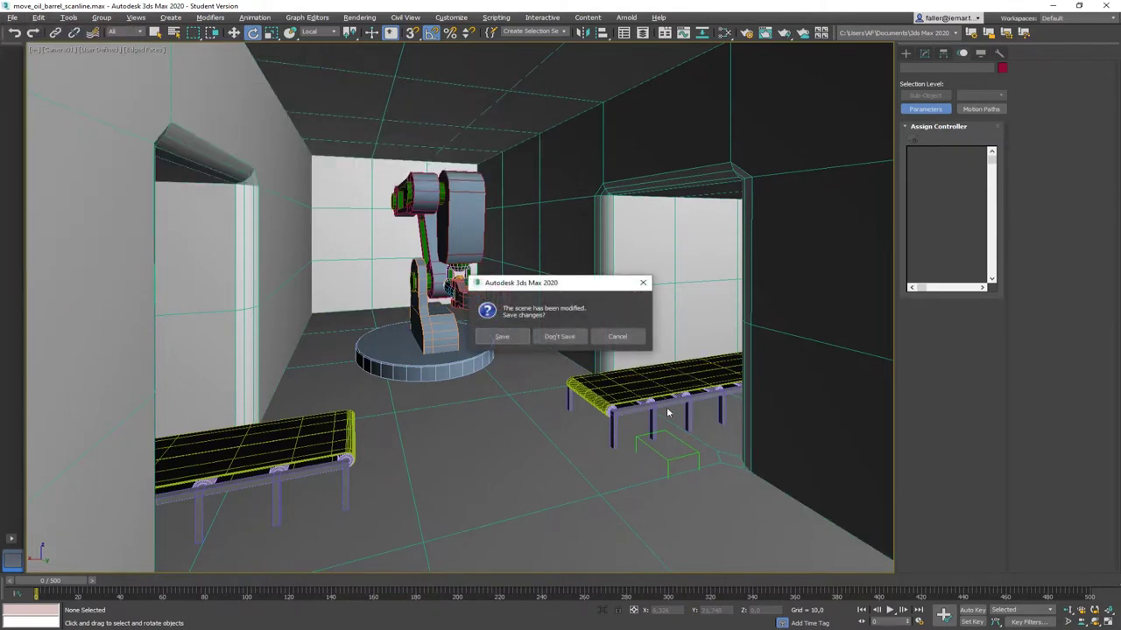
click(559, 337)
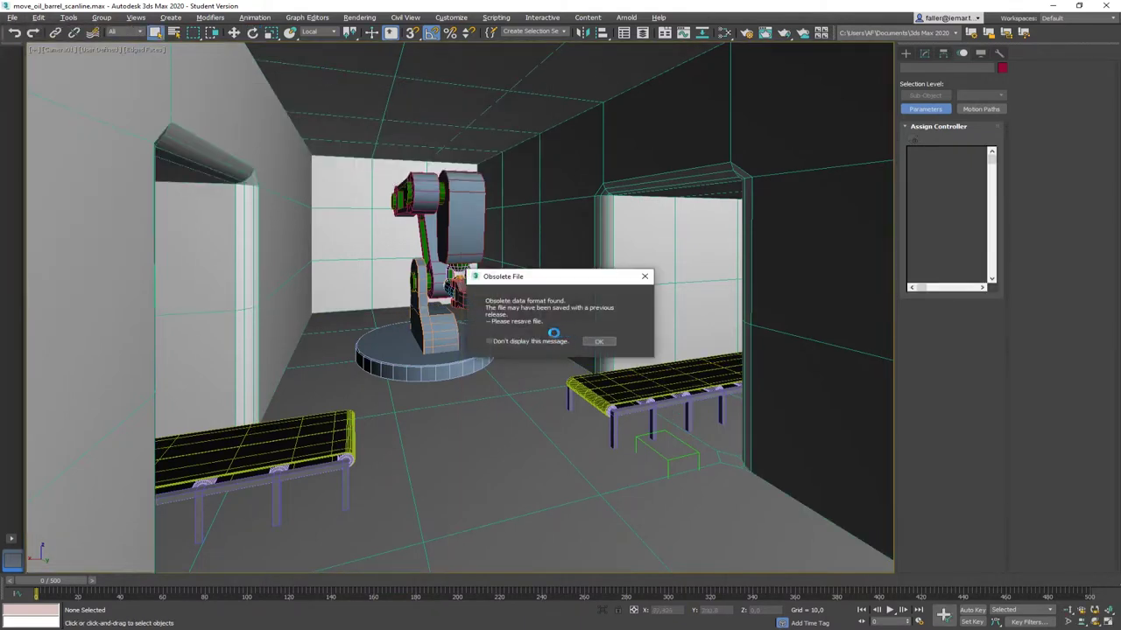
click(599, 342)
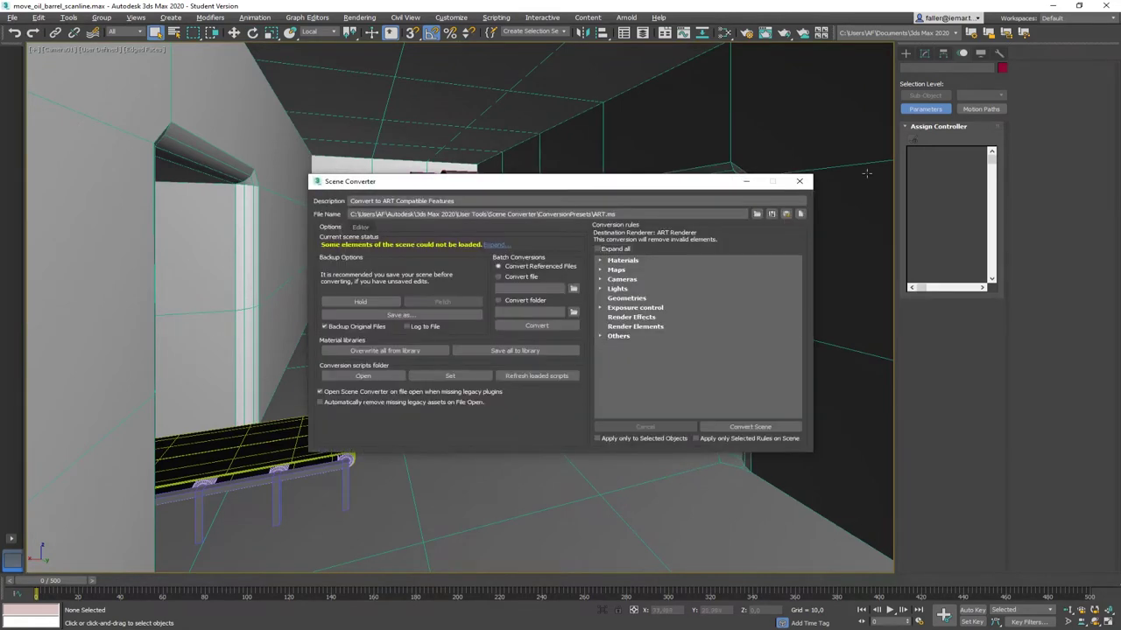
click(798, 183)
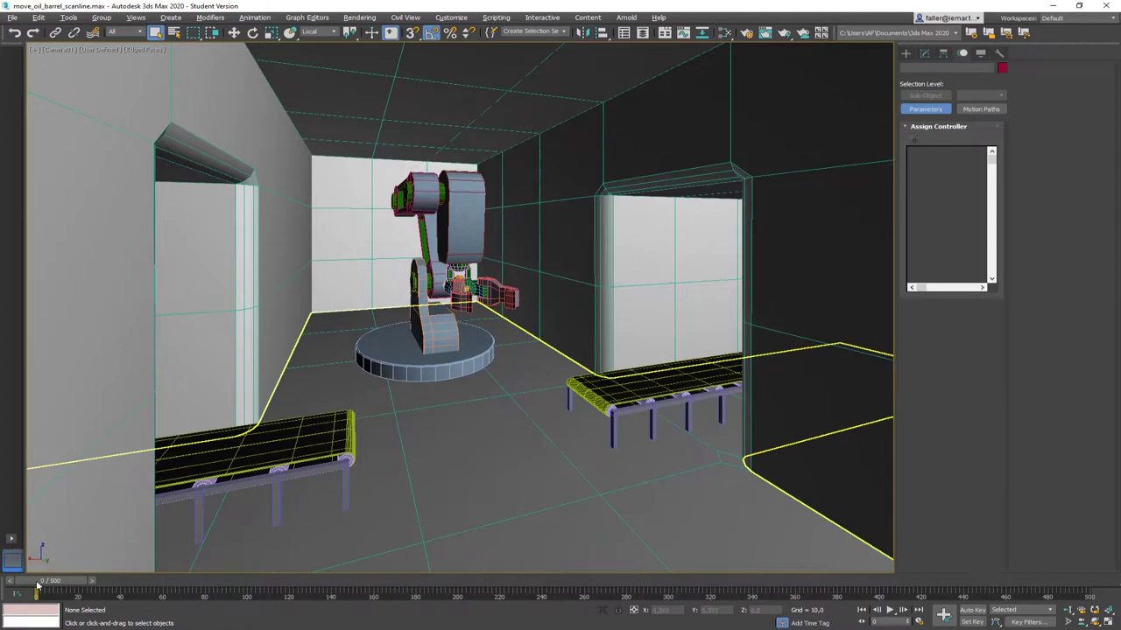
Hide the room's floor and walls with Hide Selection
mouse_move(37, 584)
mouse_down()
mouse_move(325, 583)
mouse_move(37, 584)
mouse_up()
key(q)
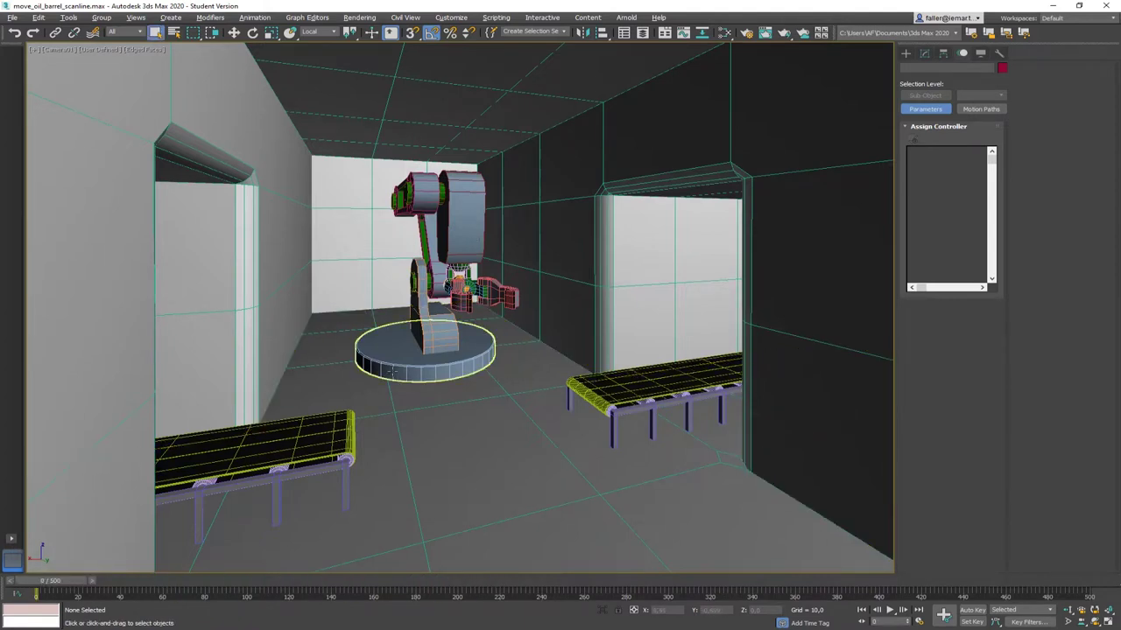
click(510, 446)
right_click(510, 446)
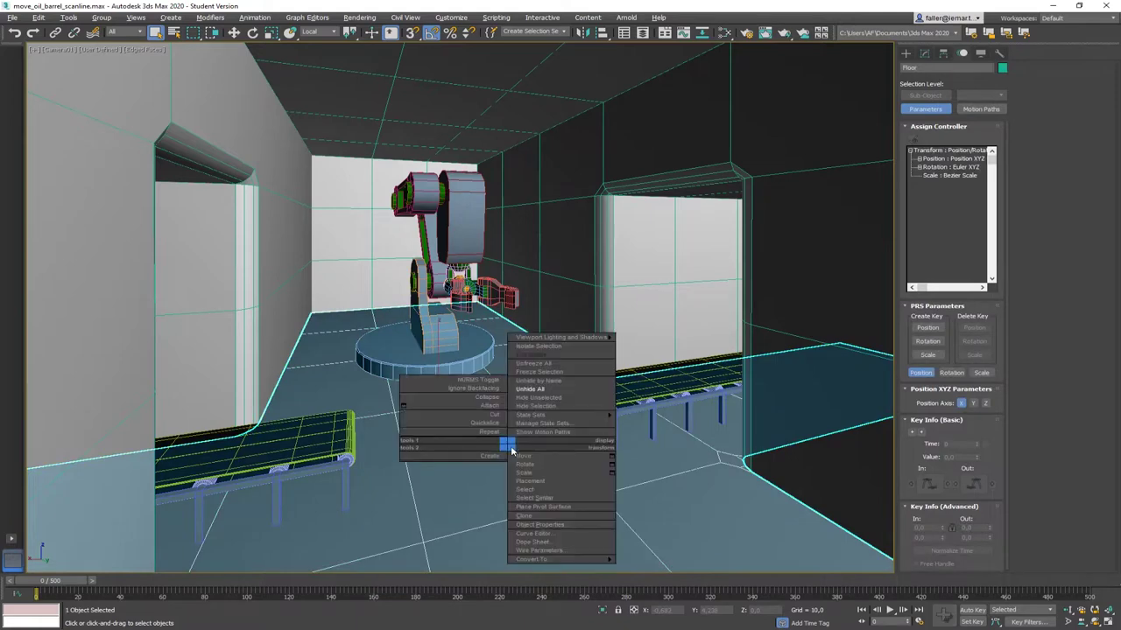
click(539, 412)
click(539, 413)
right_click(587, 221)
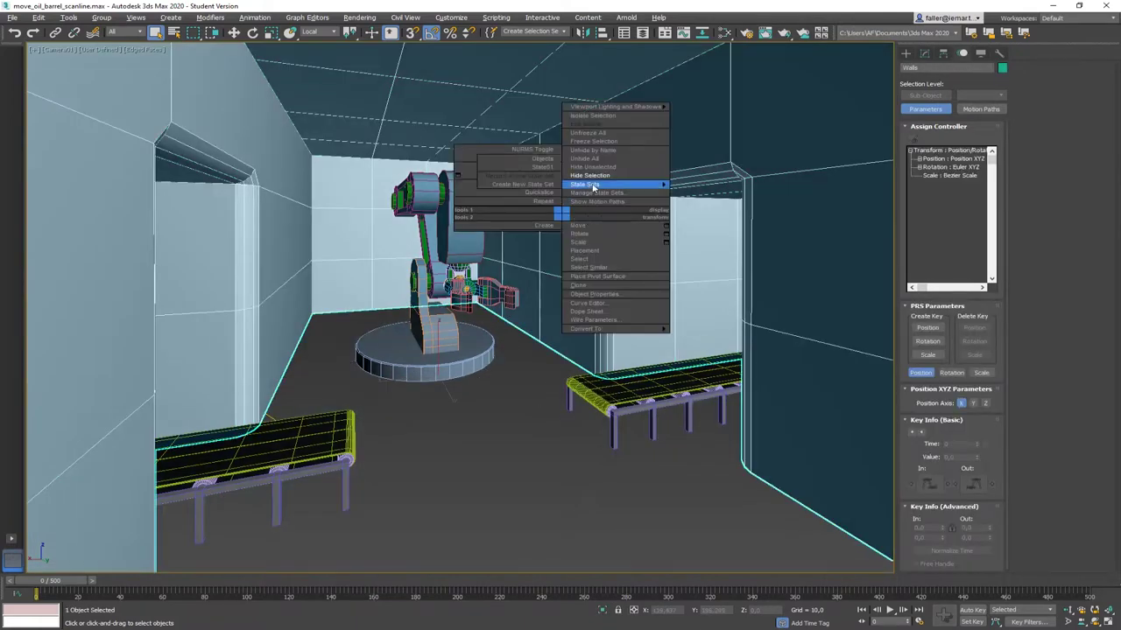
click(593, 182)
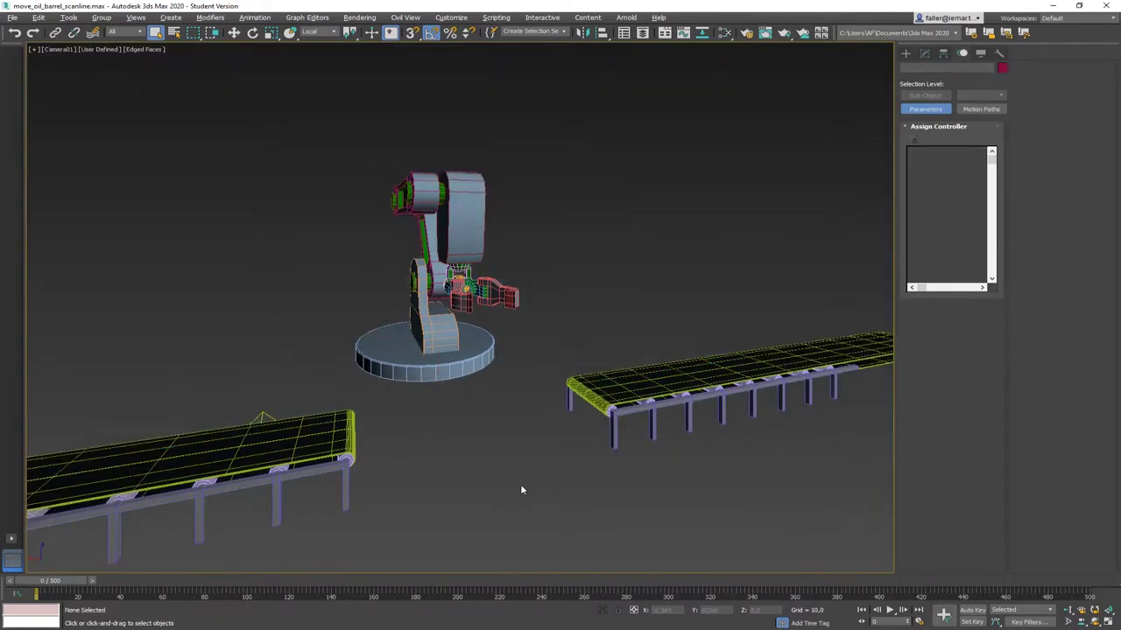
Switch to Top view and zoom out to frame the robot and both conveyors
key(t)
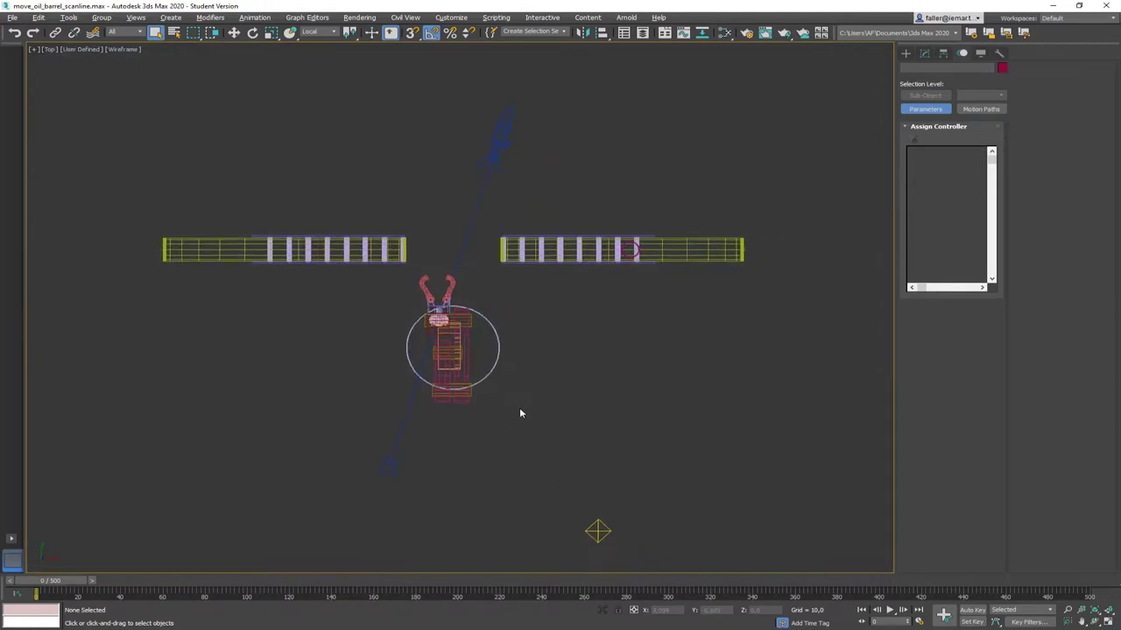
middle_drag(594, 419, 607, 423)
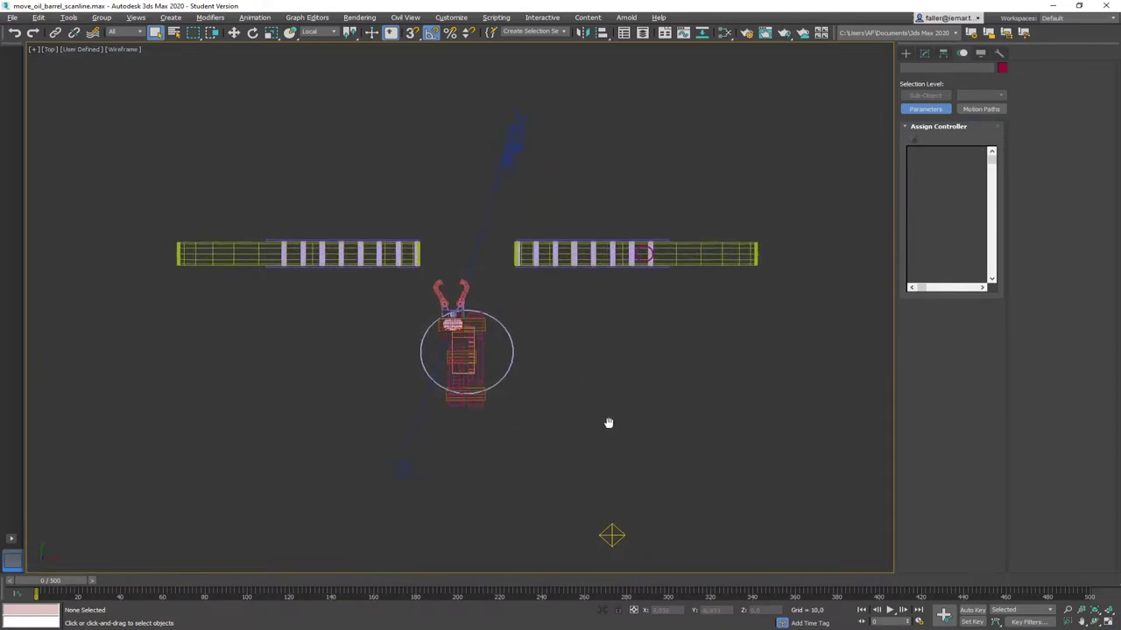
scroll(613, 443, down, 2)
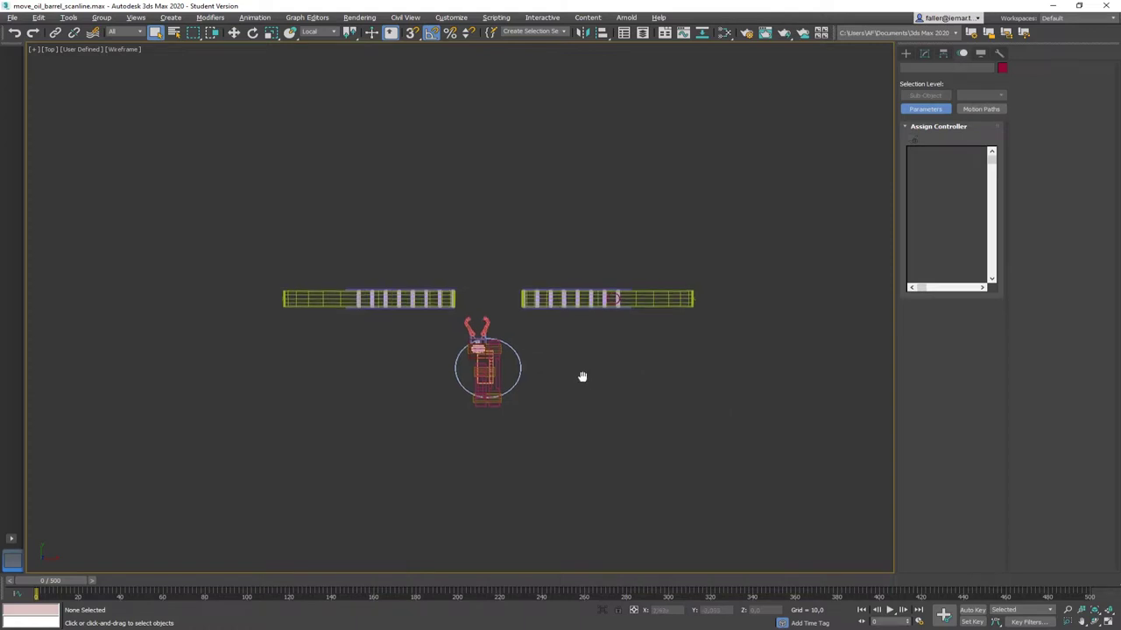
Switch to shaded edged-faces display and orbit and pan around the robot arm and conveyors
scroll(603, 320, up, 5)
alt+middle_drag(599, 334, 488, 280)
key(F3)
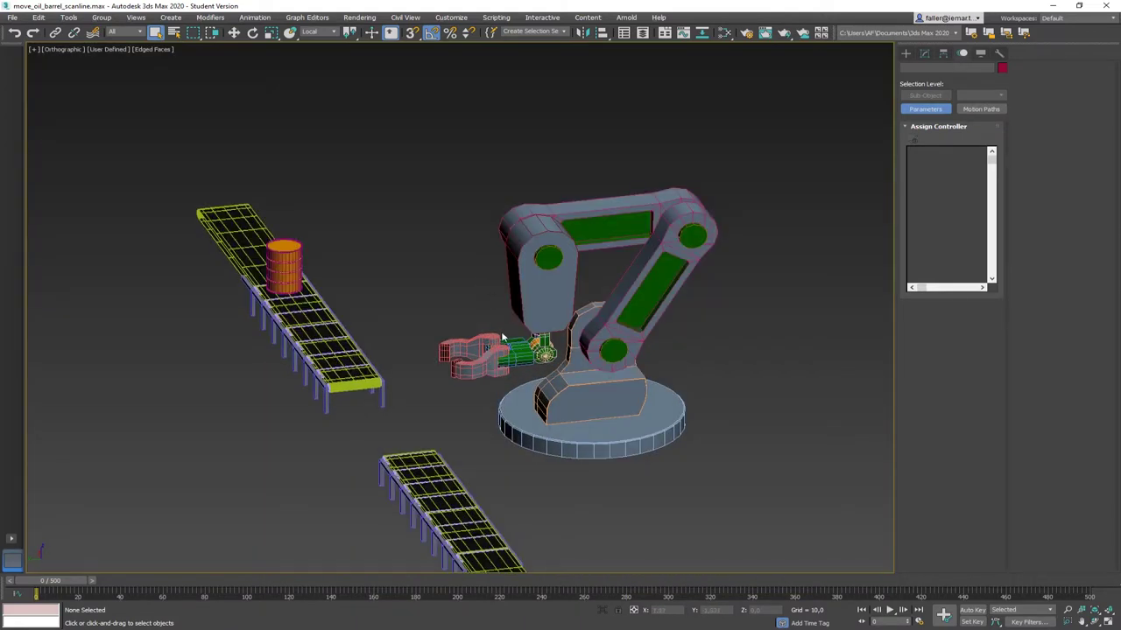
mouse_move(502, 334)
alt+middle_down()
mouse_move(597, 326)
mouse_move(510, 299)
alt+middle_up()
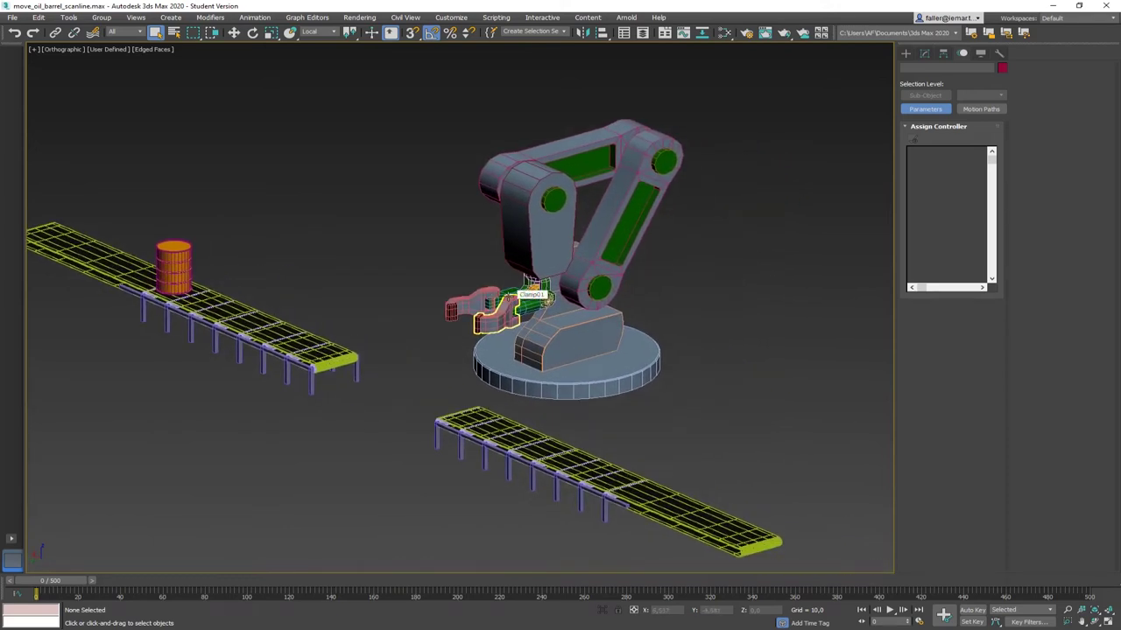
middle_drag(569, 348, 547, 361)
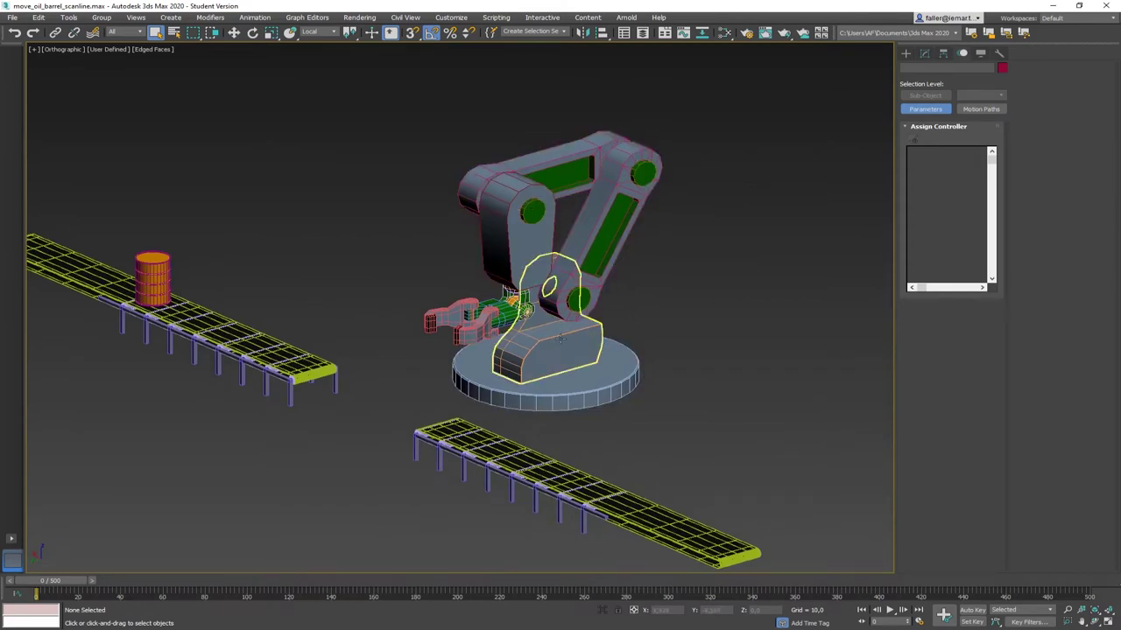
alt+middle_drag(513, 350, 624, 353)
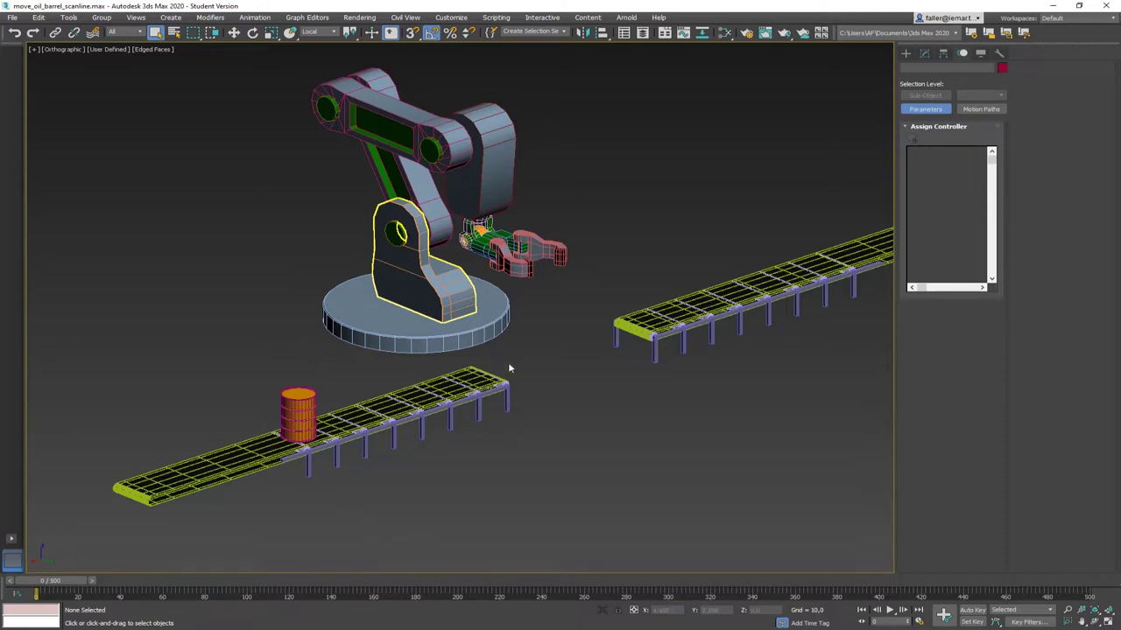
middle_drag(421, 452, 377, 420)
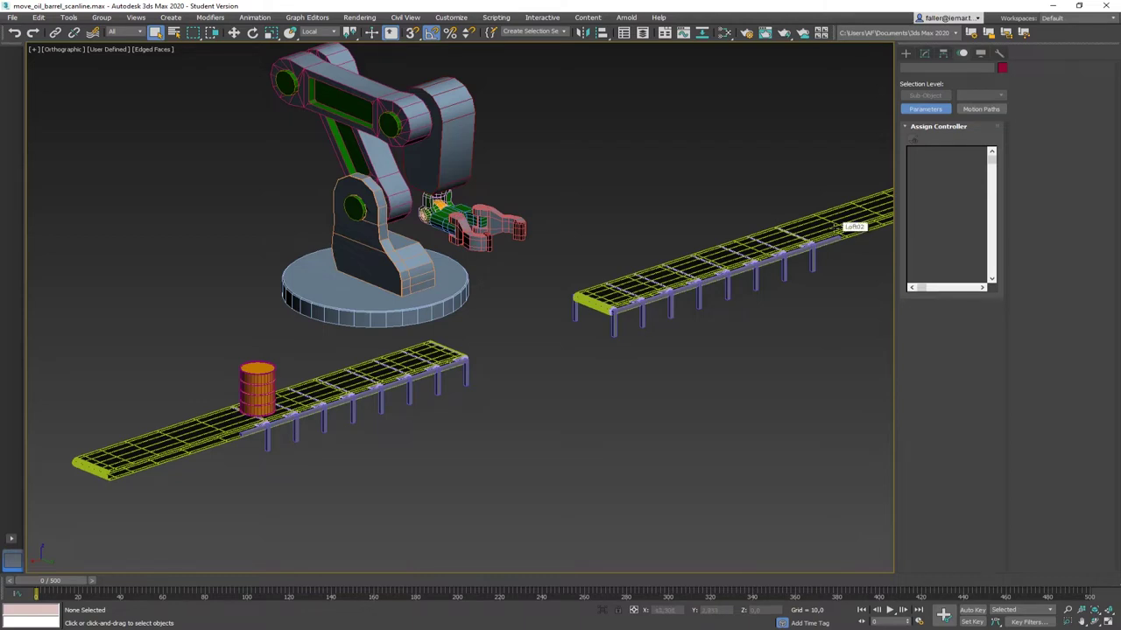
In Top view, create two Dummy helpers, one above each conveyor
key(t)
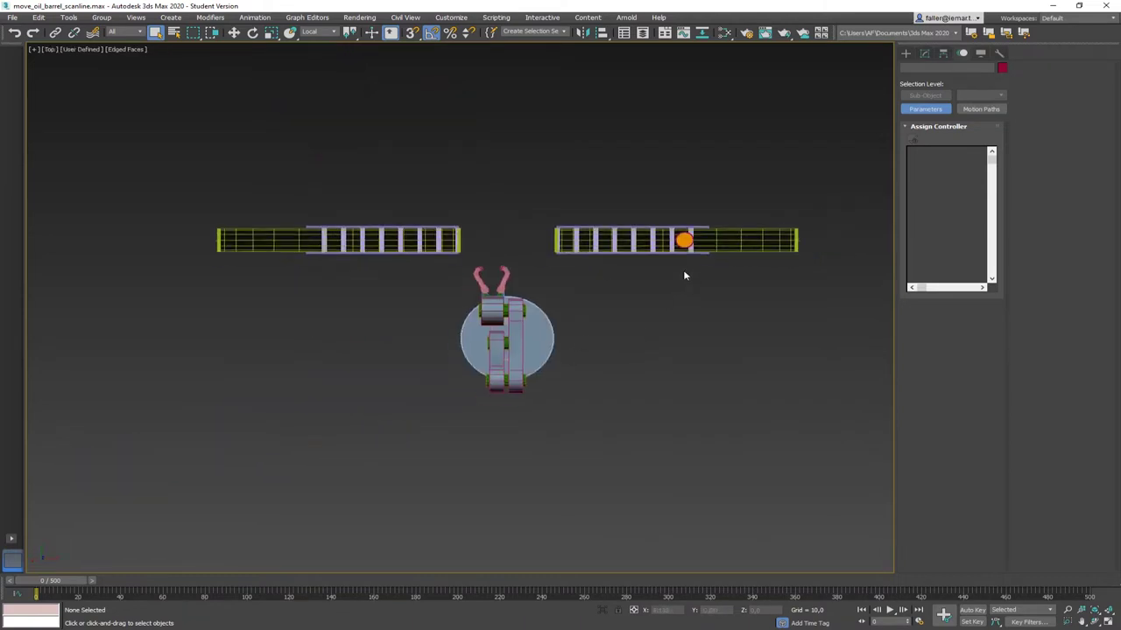
scroll(683, 270, up, 4)
middle_drag(682, 271, 658, 399)
click(905, 54)
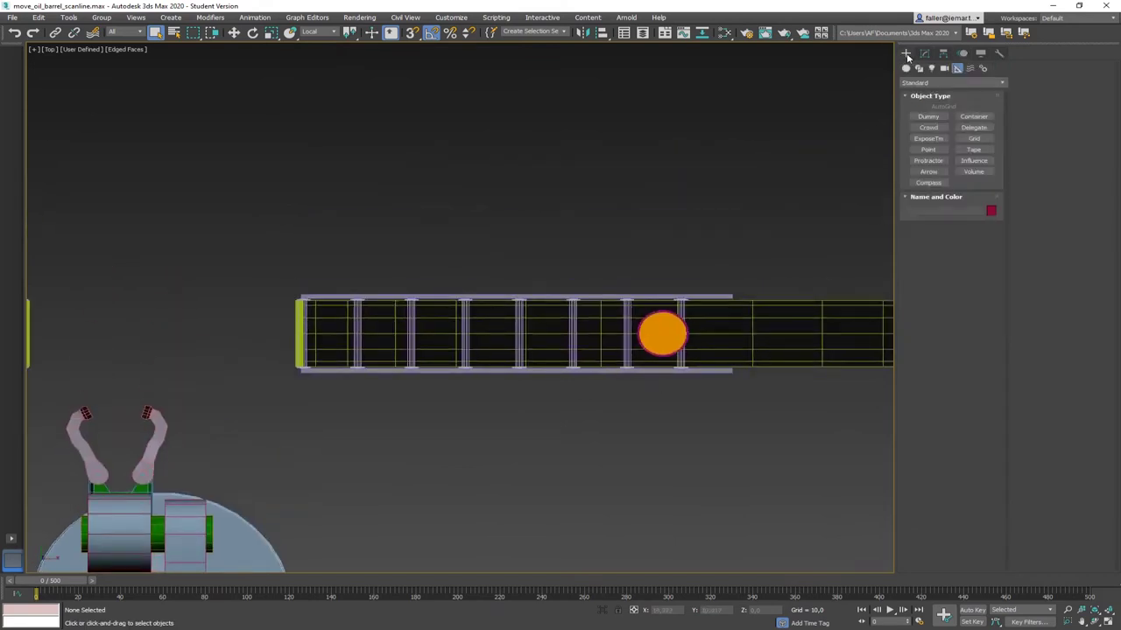
click(928, 116)
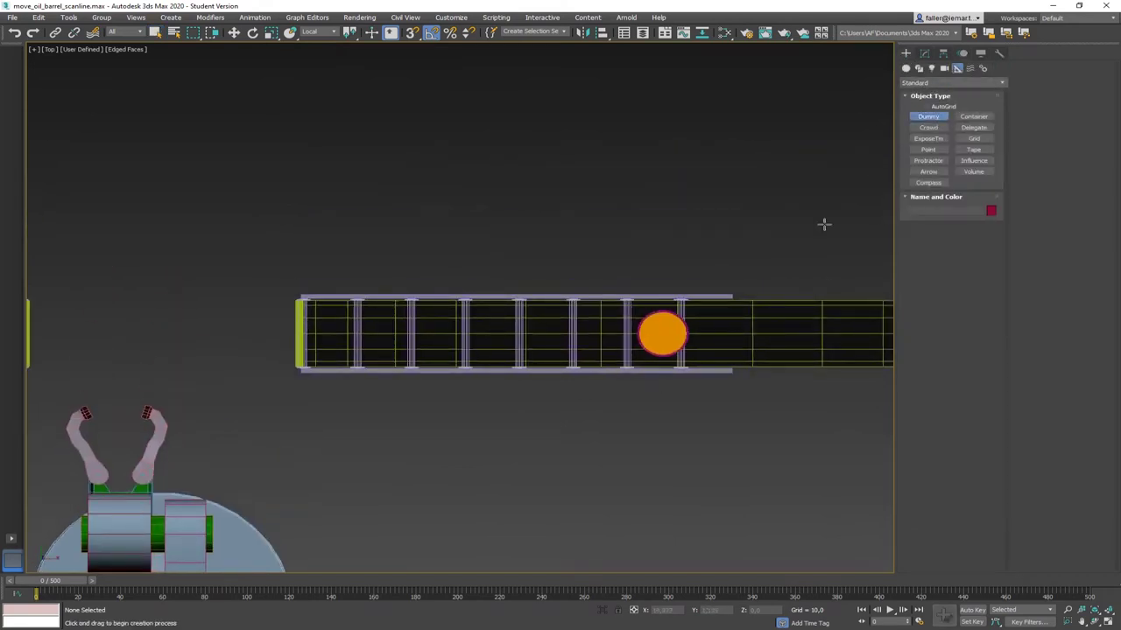
drag(656, 233, 678, 253)
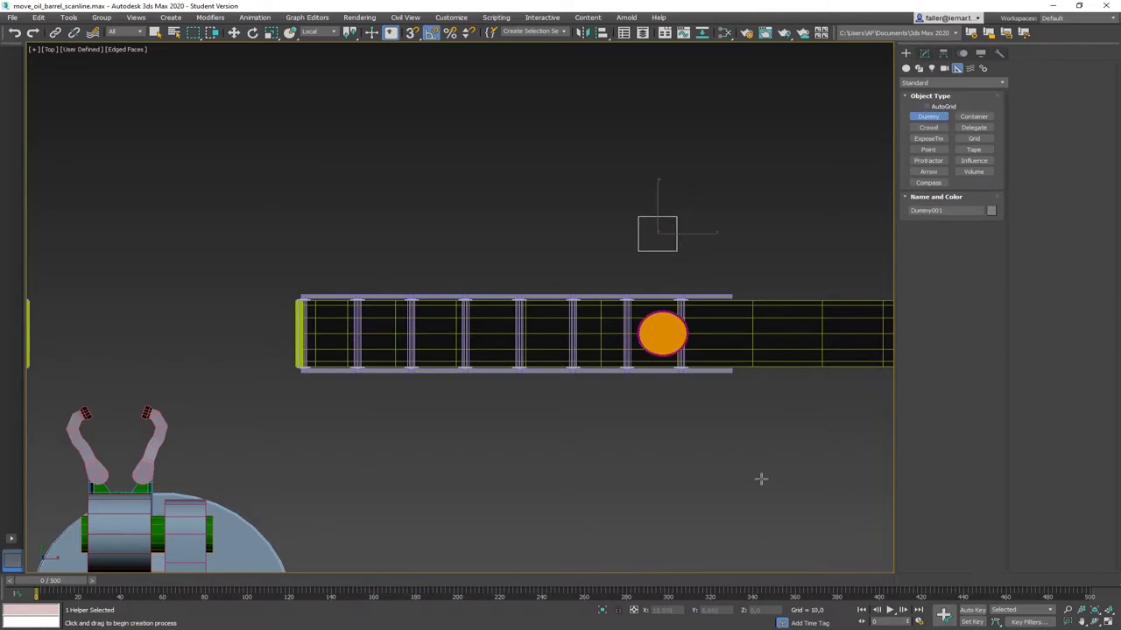
middle_drag(722, 464, 781, 433)
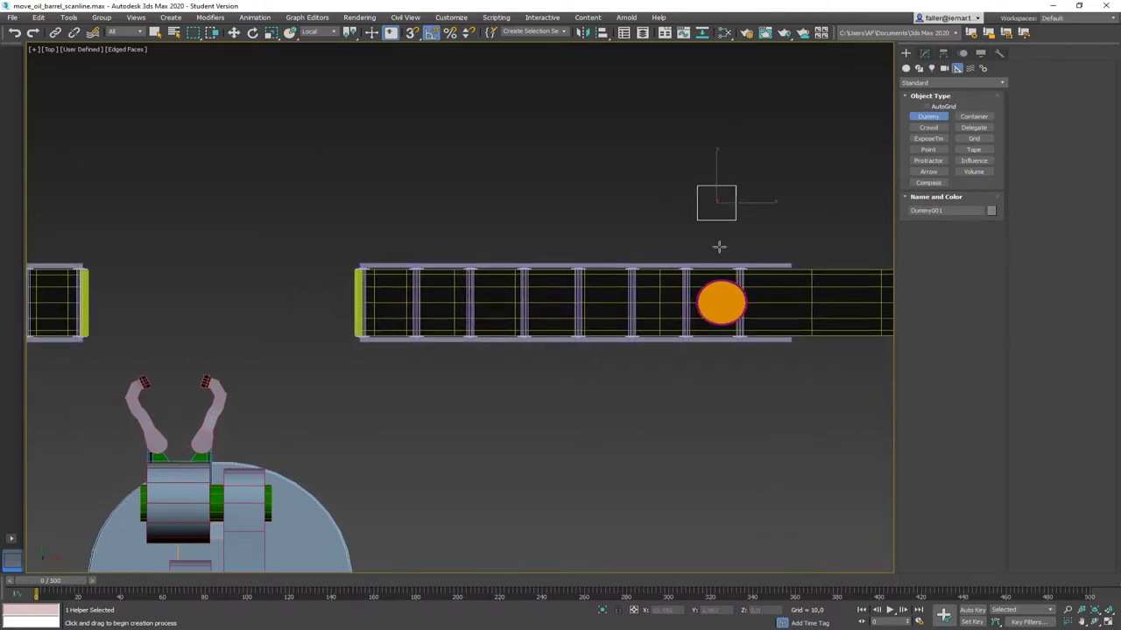
middle_drag(643, 340, 498, 297)
drag(401, 186, 441, 210)
middle_drag(586, 213, 582, 212)
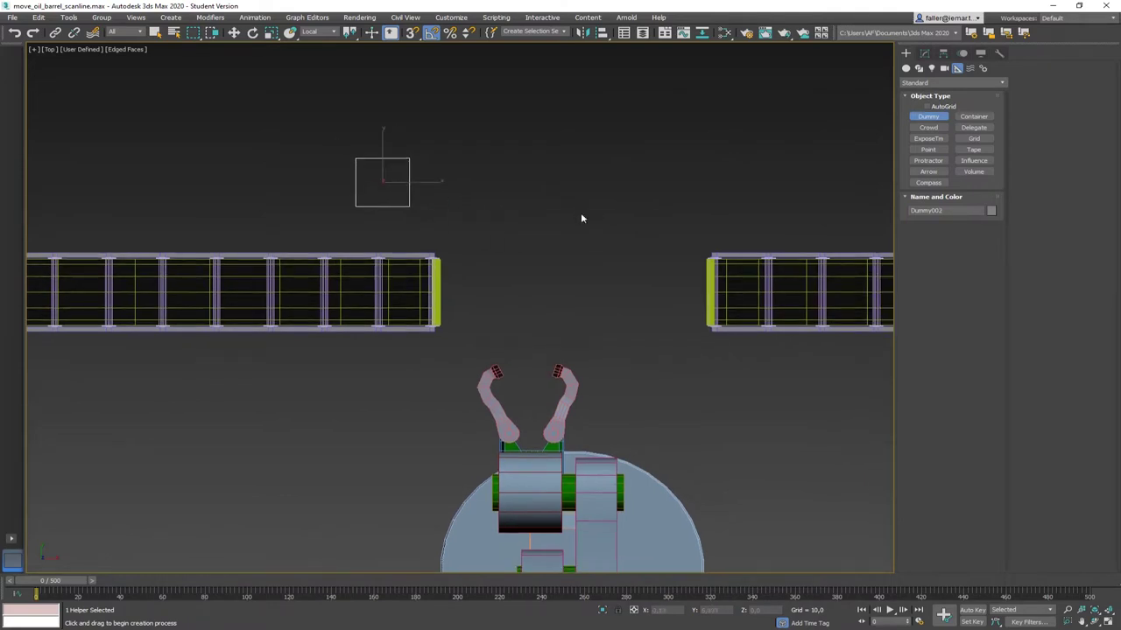
right_click(582, 211)
Link the orange barrel to the dummy above it, then select that Dummy001
middle_drag(658, 203, 455, 189)
scroll(455, 189, down, 2)
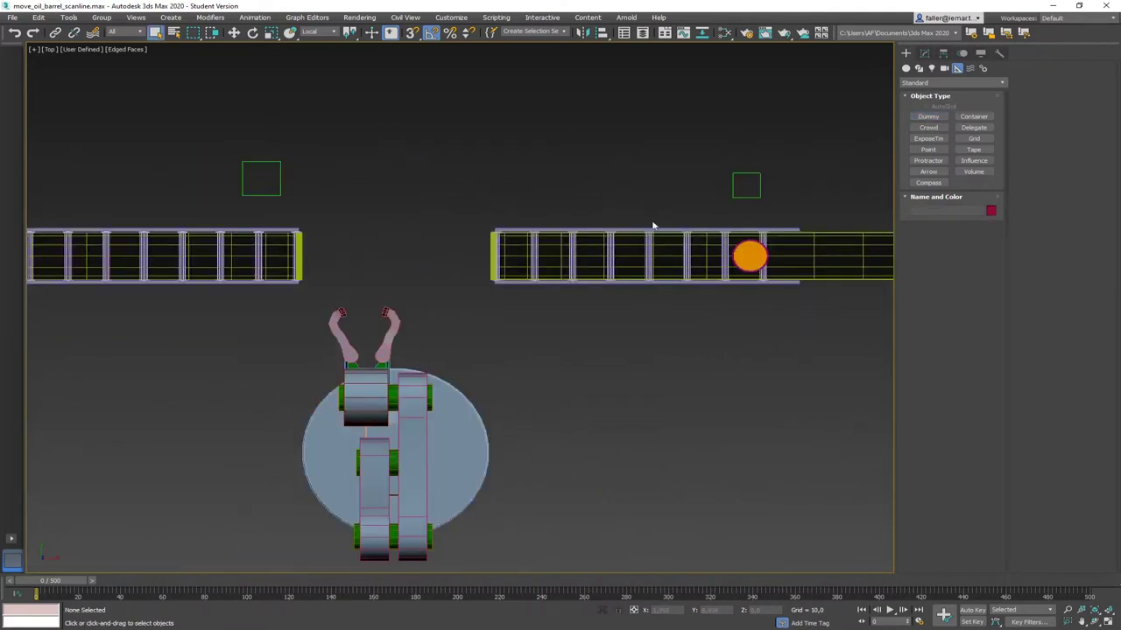
click(746, 252)
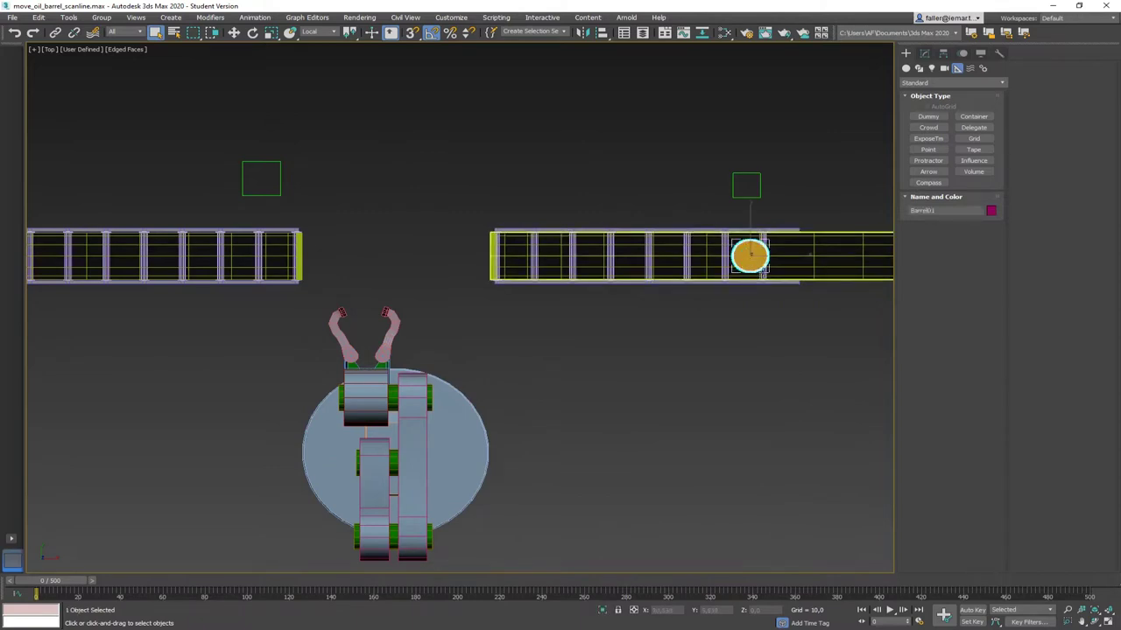
click(55, 33)
drag(758, 257, 764, 201)
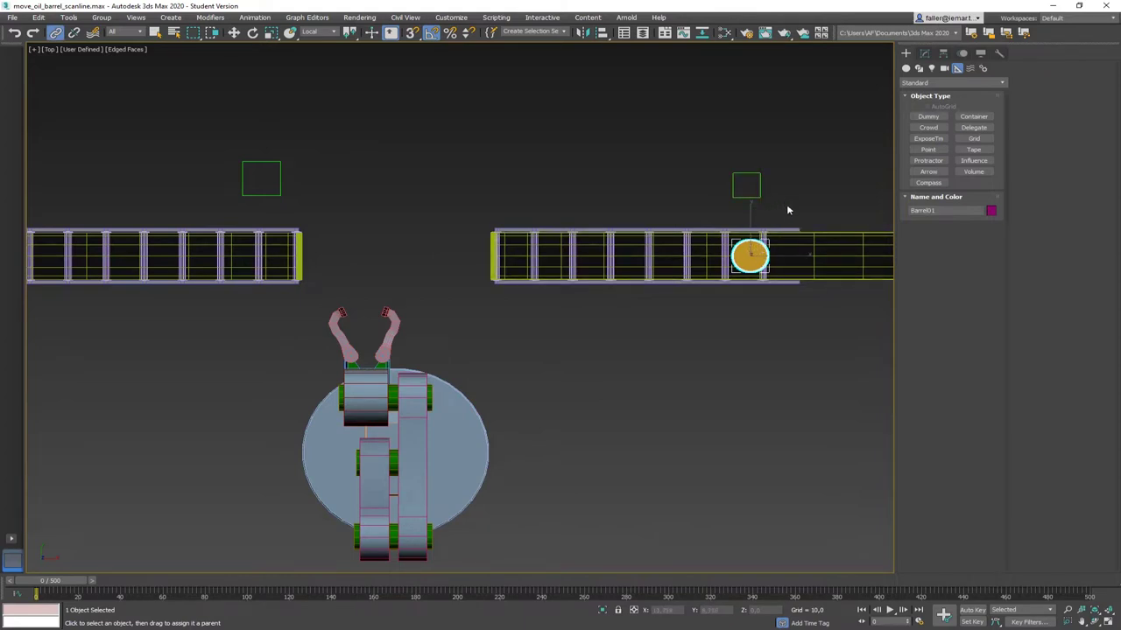
middle_drag(787, 210, 668, 207)
scroll(668, 206, up, 3)
click(648, 238)
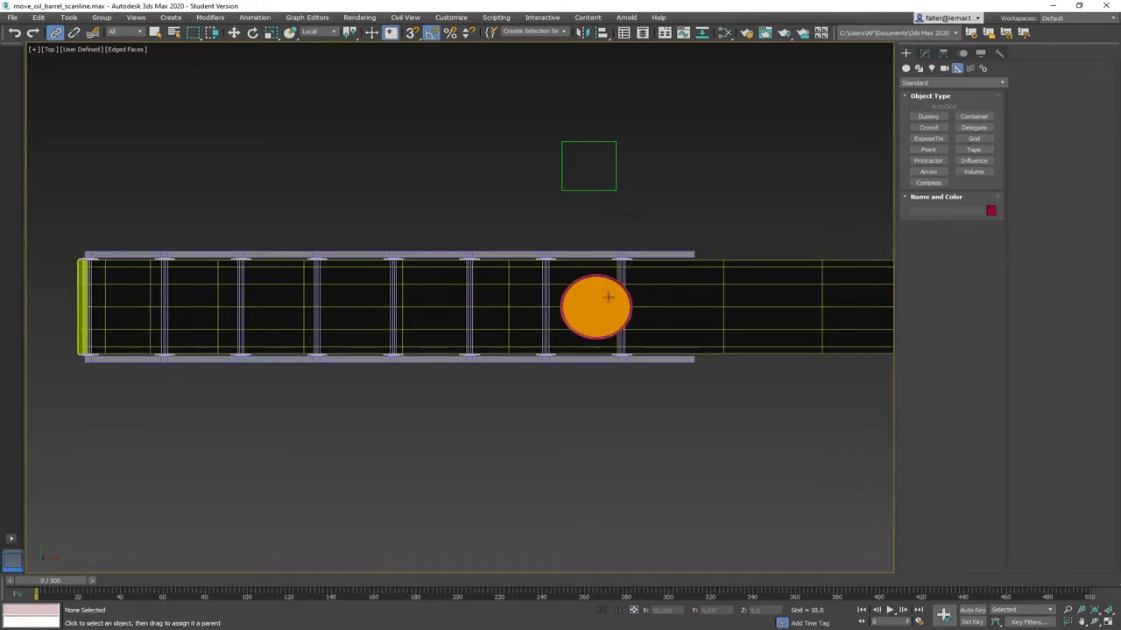
middle_drag(610, 307, 644, 312)
scroll(674, 362, down, 2)
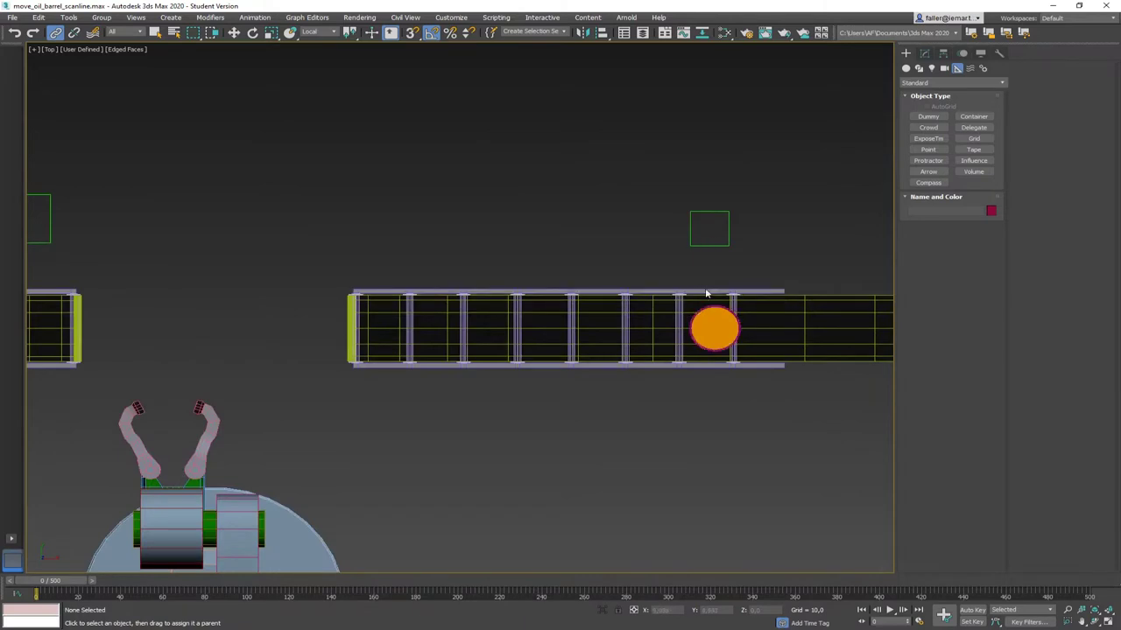
click(714, 219)
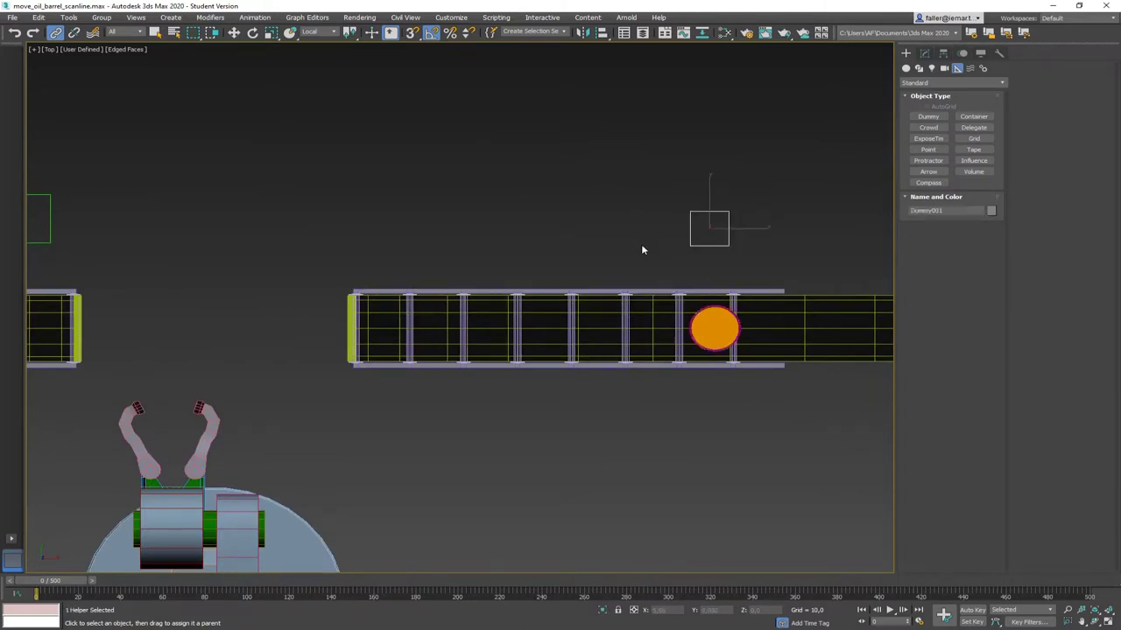
With Auto Key at frame 50, move Dummy001 left along X, then scrub to check
click(234, 32)
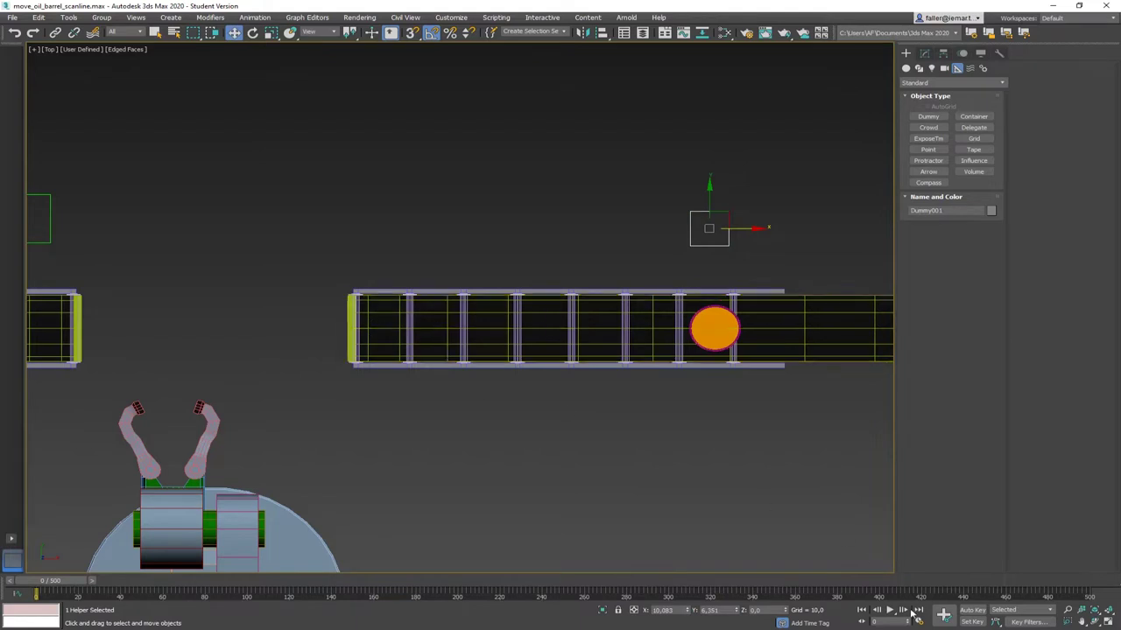
click(972, 610)
drag(79, 588, 174, 588)
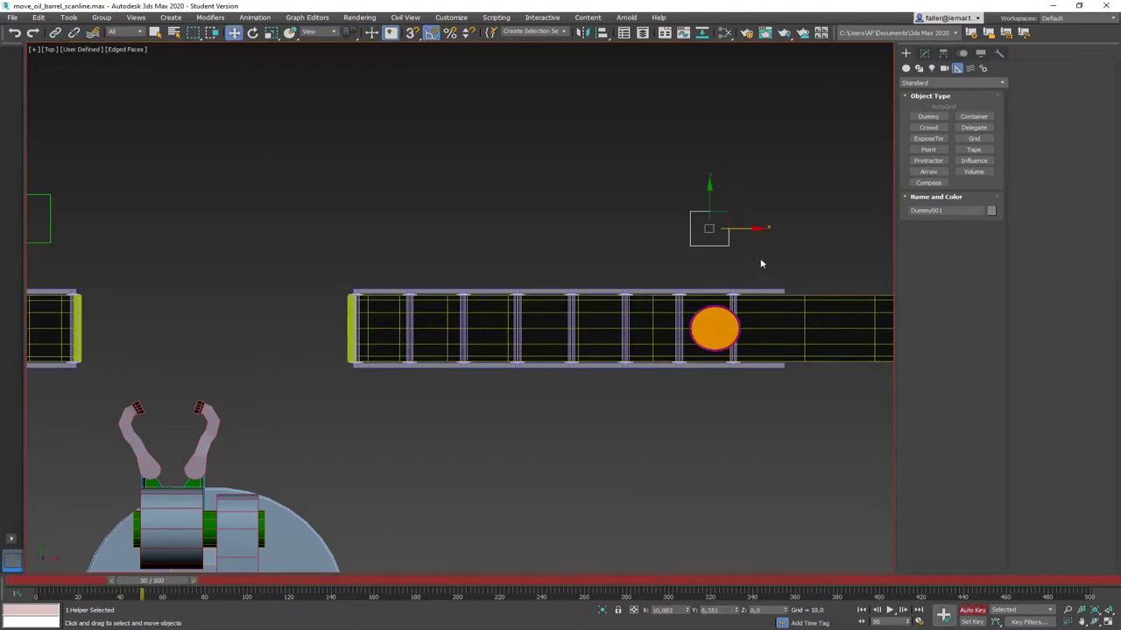
drag(750, 229, 423, 230)
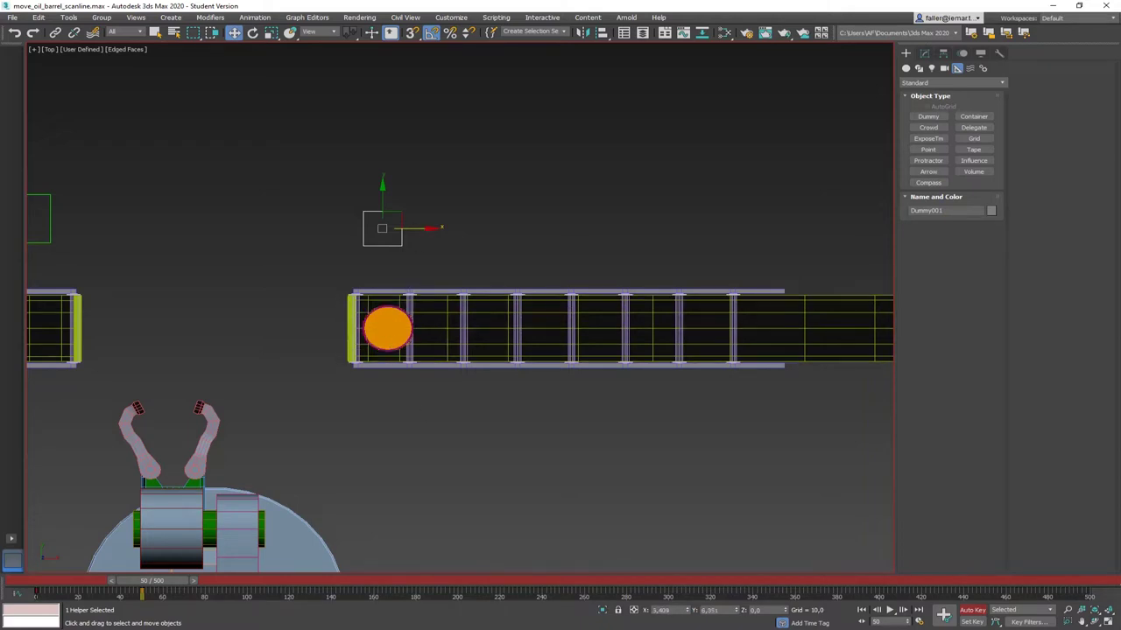
click(973, 610)
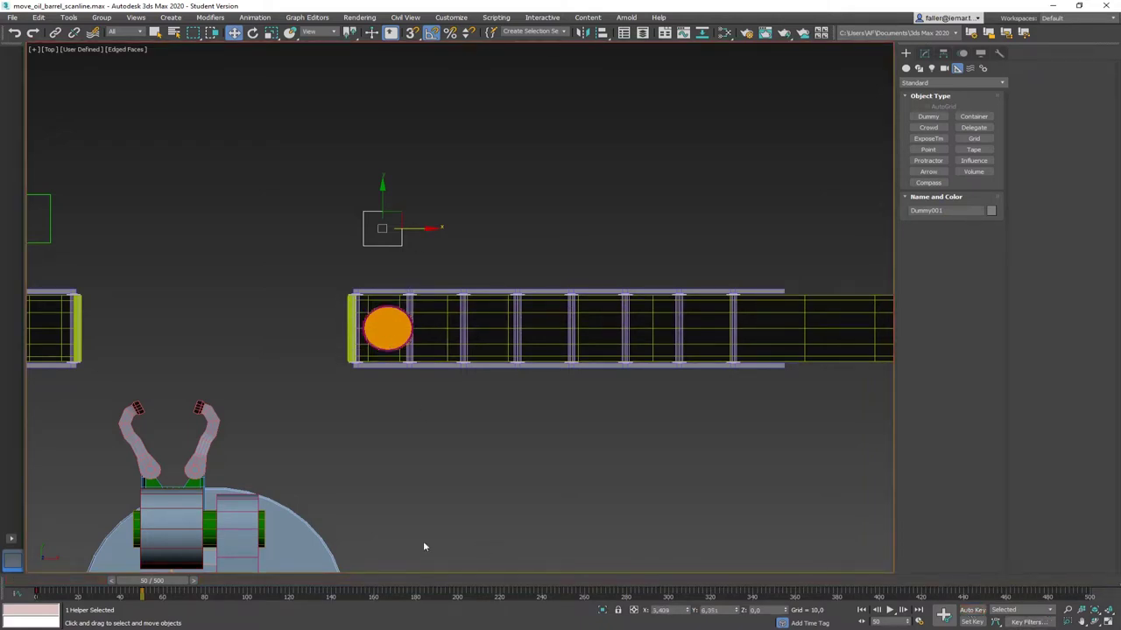
drag(156, 587, 52, 573)
Orbit to a 3D view and inspect the Head_holding, 1st_Arm, turret and upper arm pieces
click(172, 525)
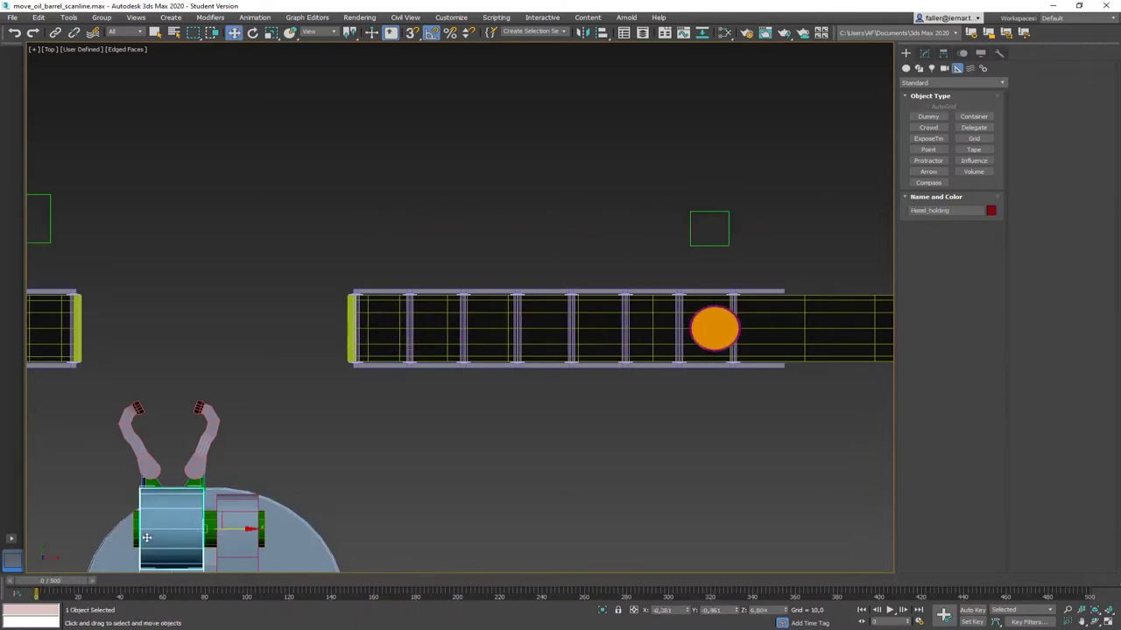
alt+middle_drag(172, 525, 416, 261)
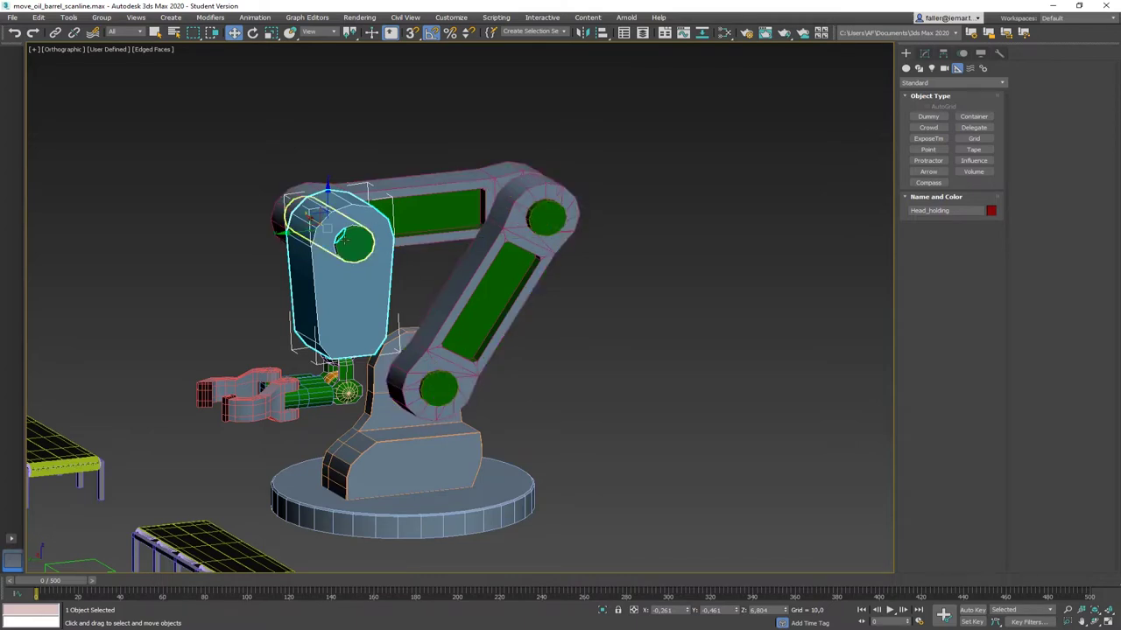
click(499, 330)
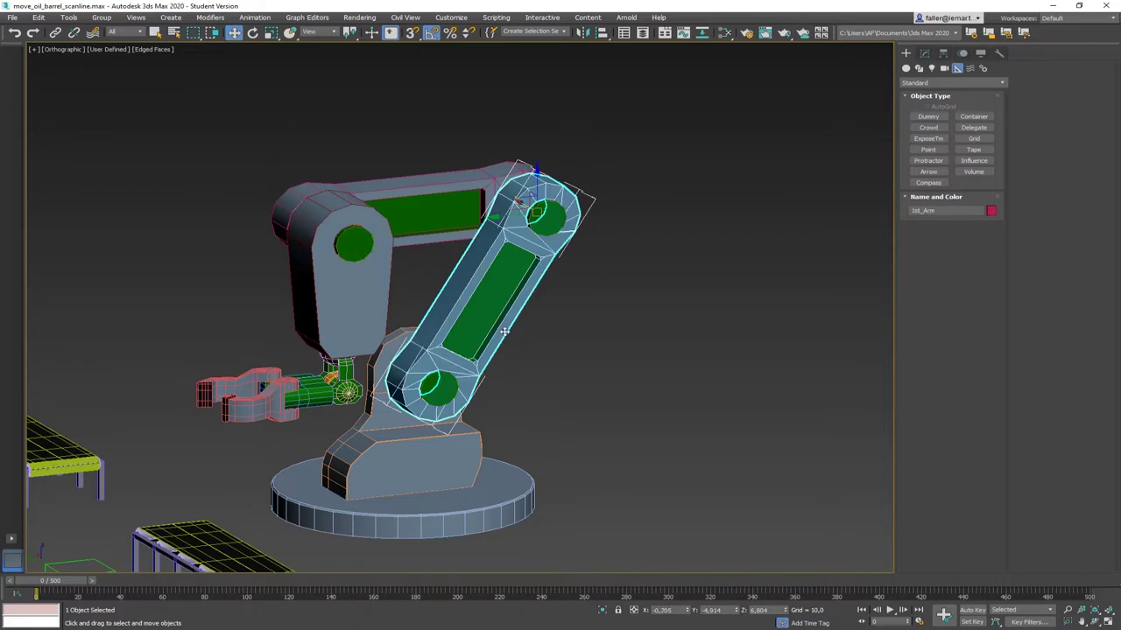
ctrl+click(477, 445)
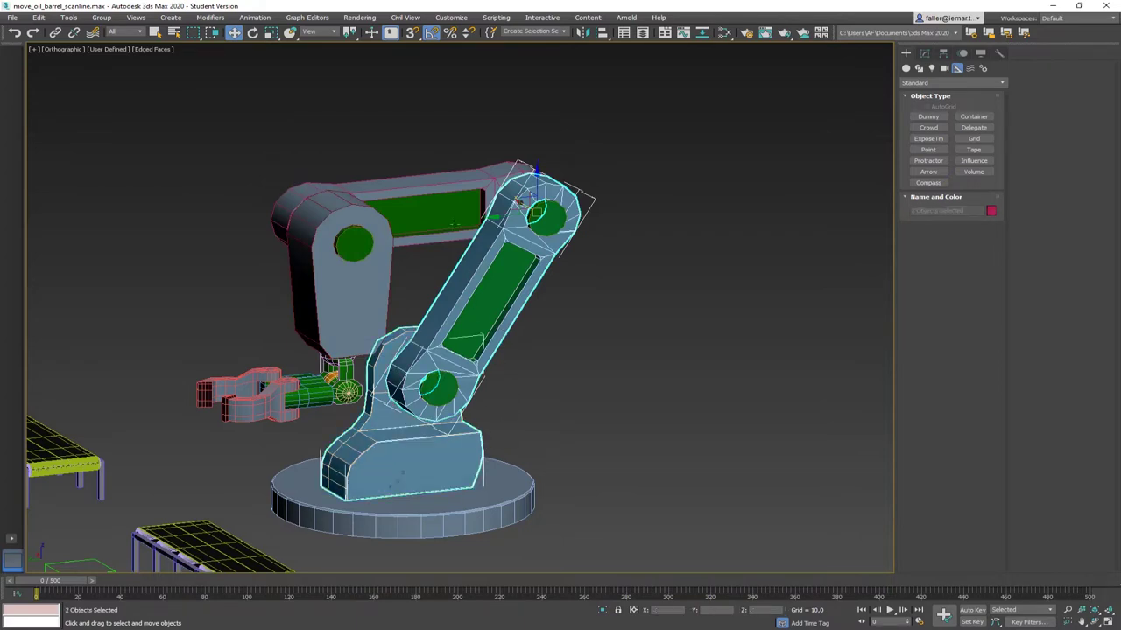
ctrl+click(450, 207)
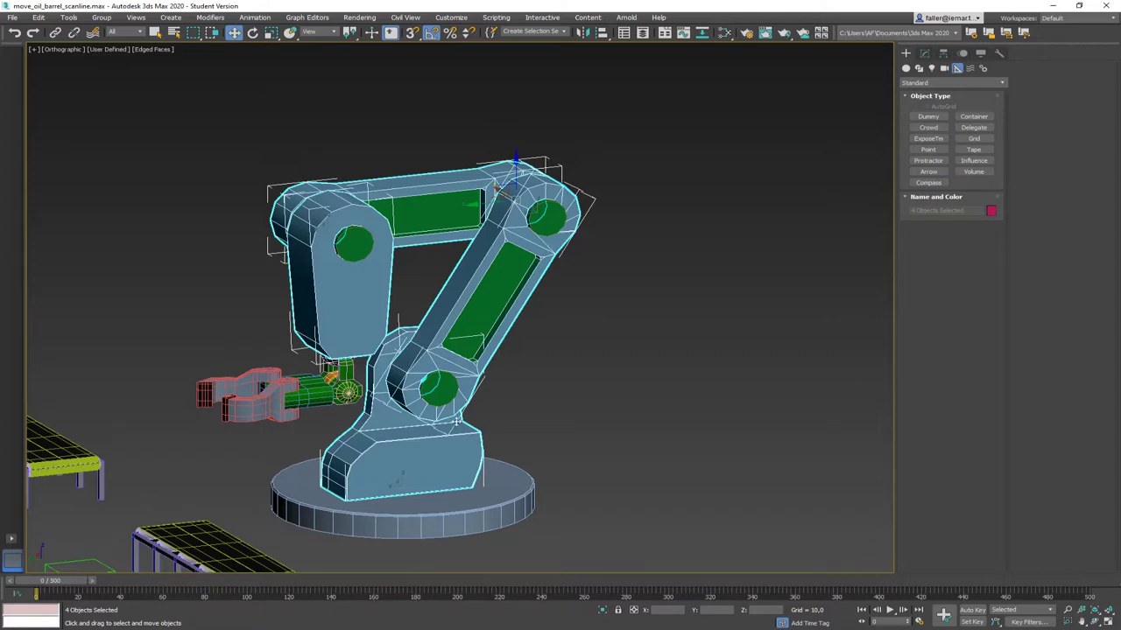
click(651, 423)
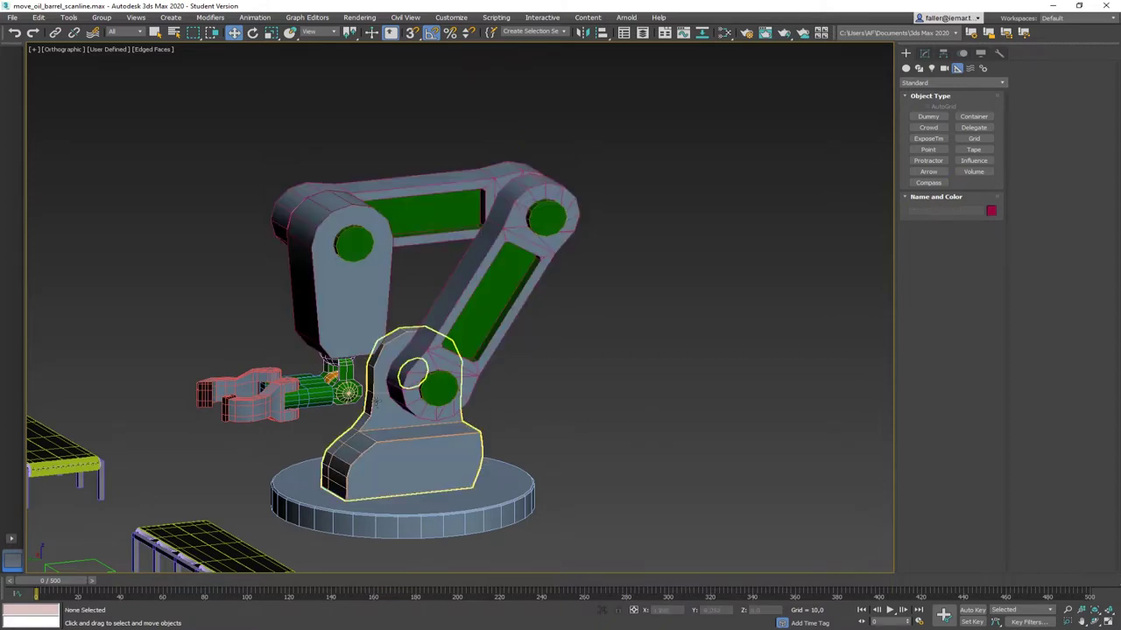
scroll(239, 392, up, 3)
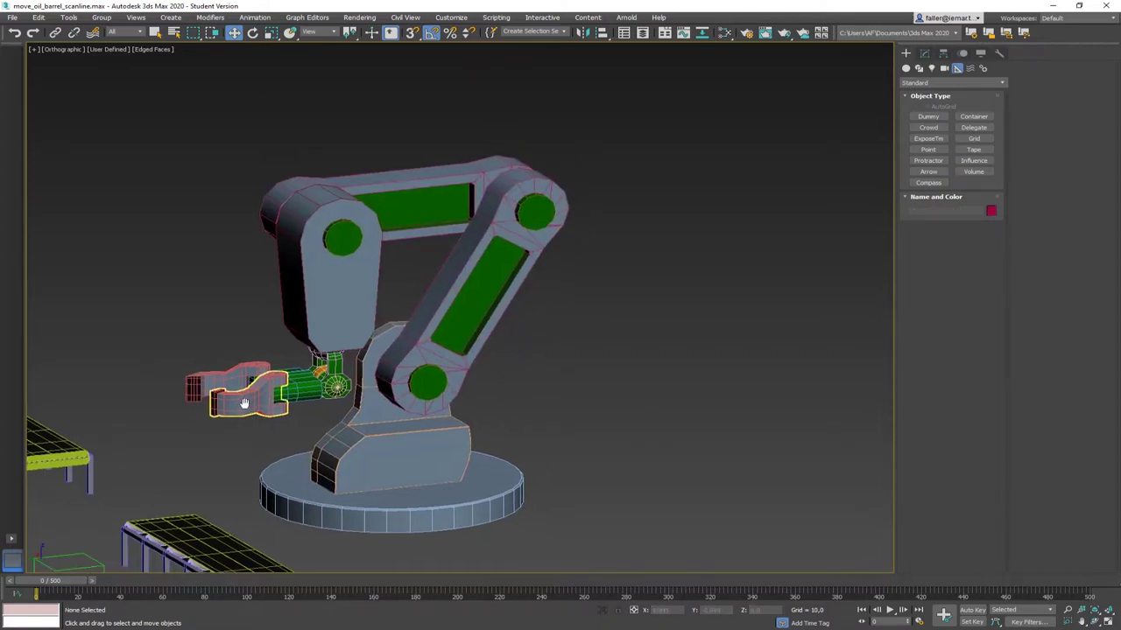
scroll(260, 391, up, 2)
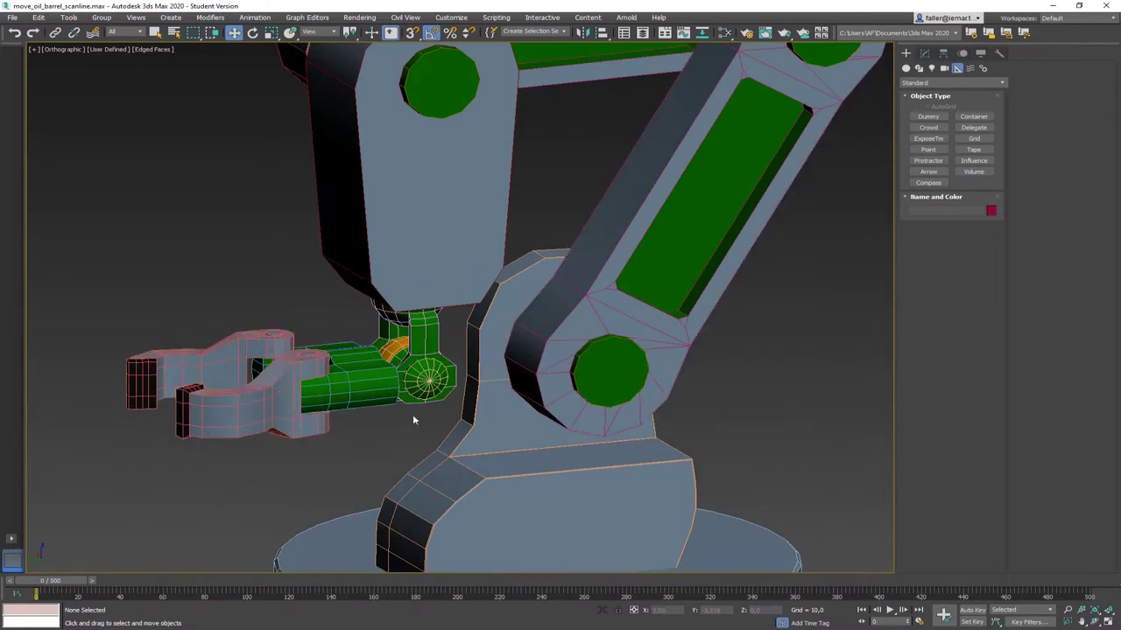
scroll(359, 449, down, 3)
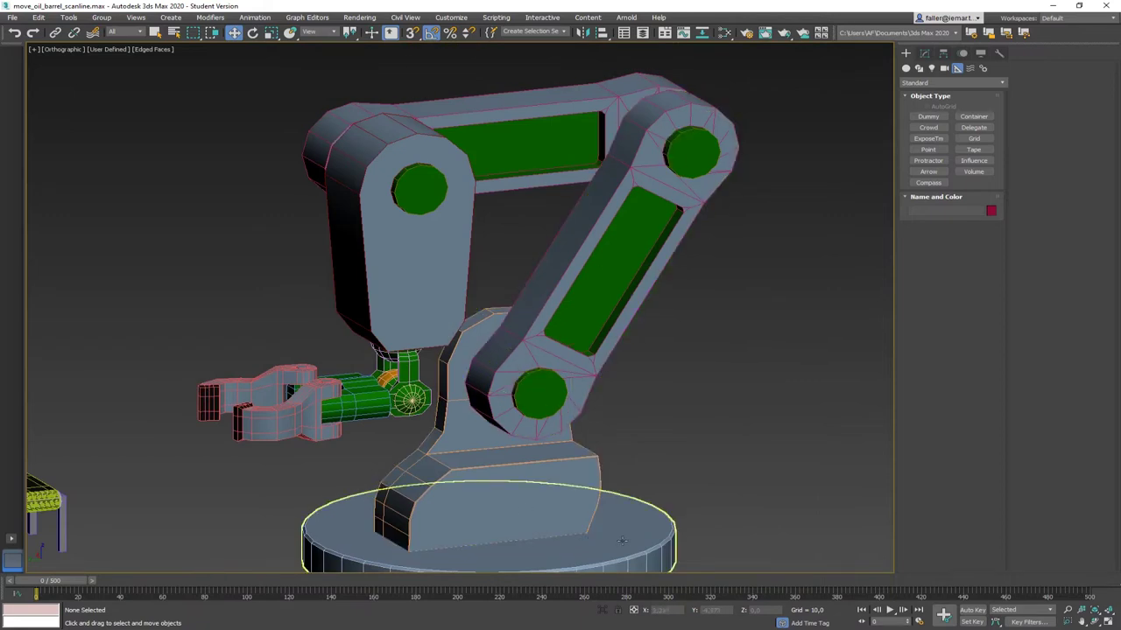
Link the gripper fingers to the cylinder, cylinder to Vertical_head_pivot, hinge to Horizontal_head_pivot
drag(268, 462, 200, 378)
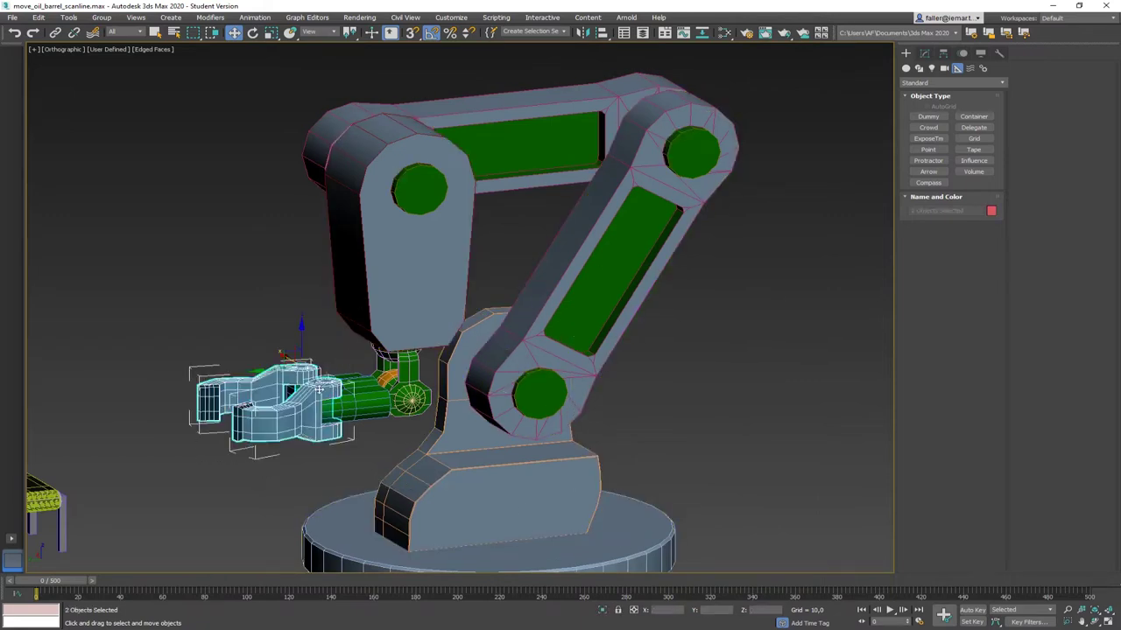
click(56, 34)
scroll(286, 343, up, 5)
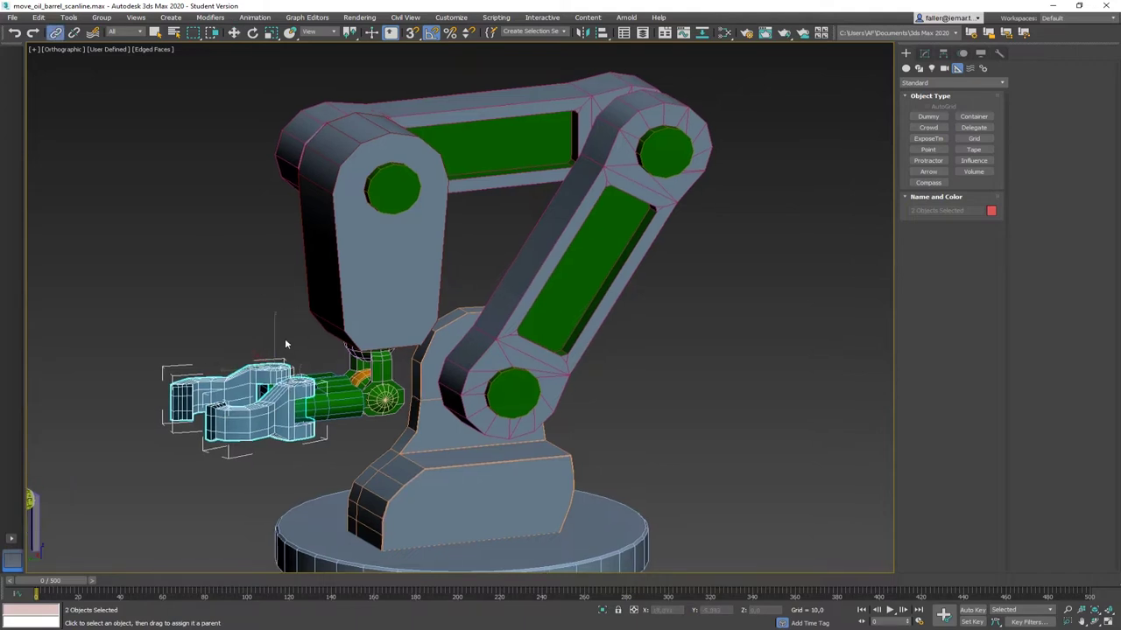
drag(373, 477, 399, 455)
click(398, 455)
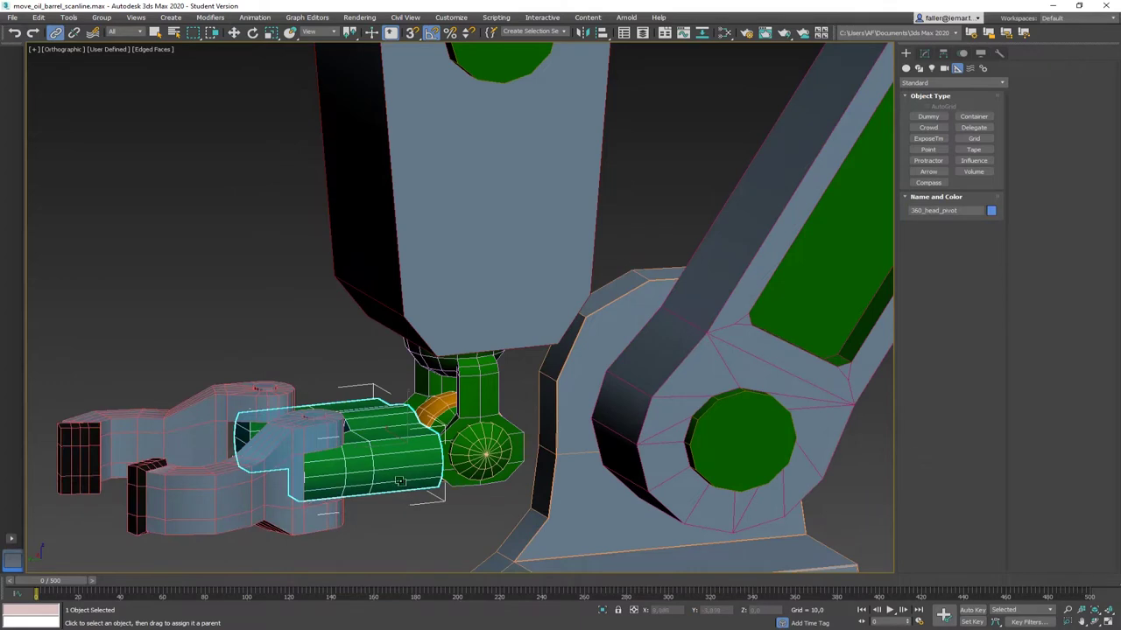
click(439, 410)
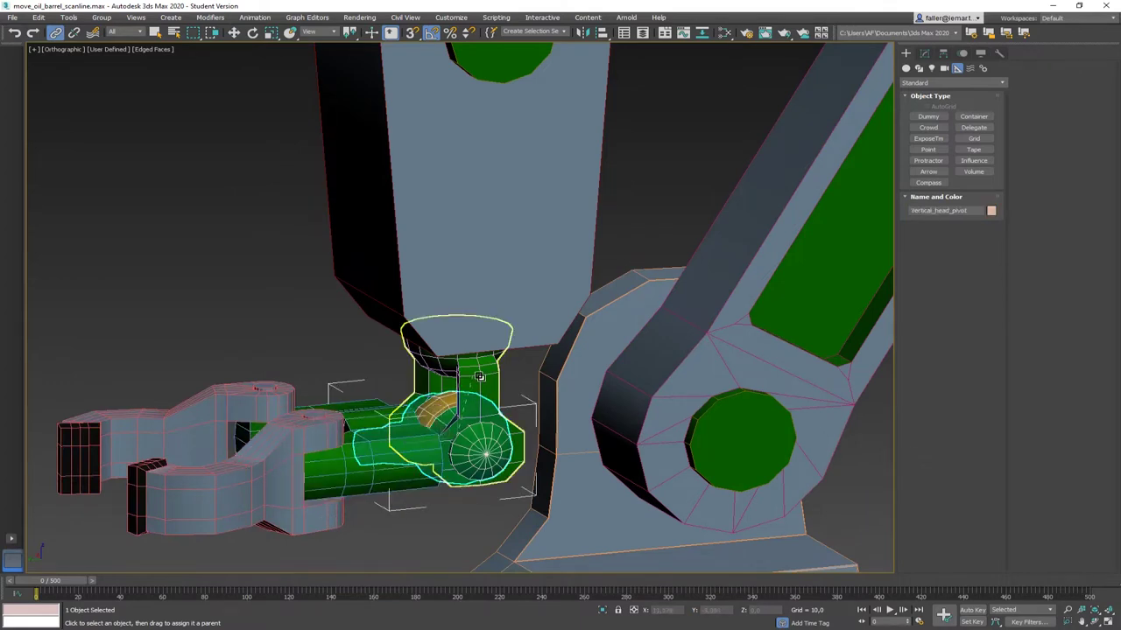
scroll(263, 464, down, 5)
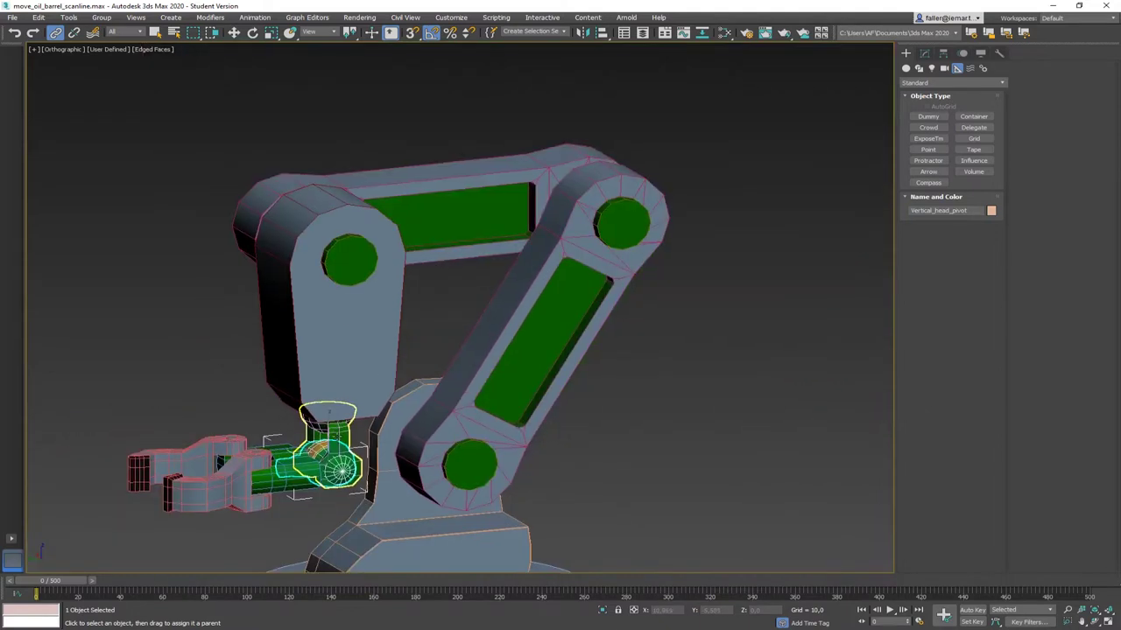
click(336, 438)
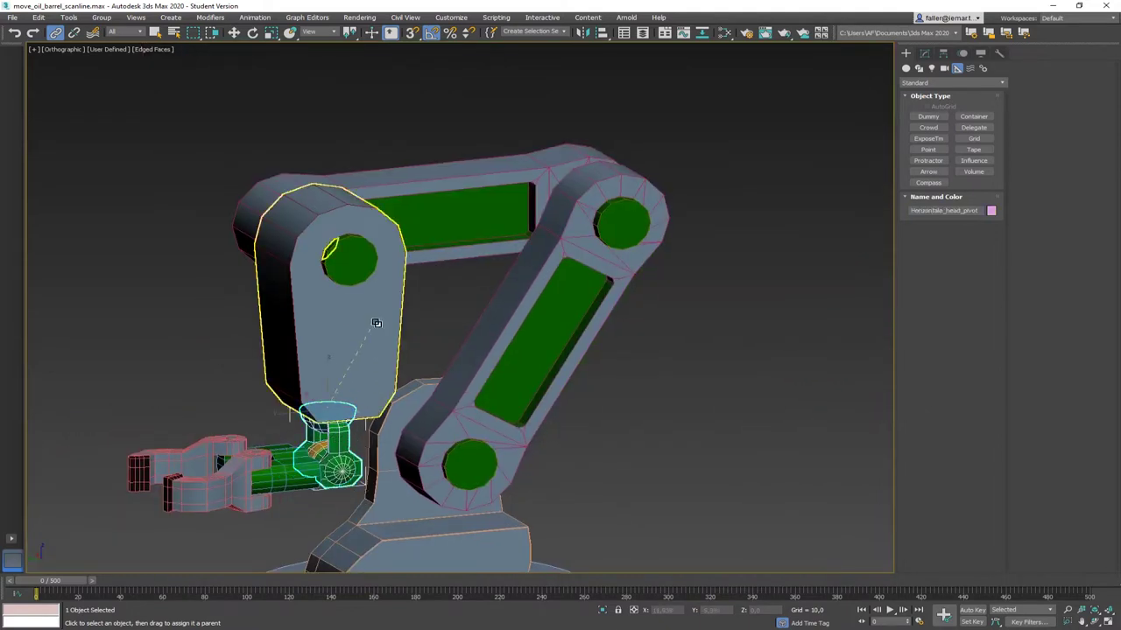
Chain 3rd_Pivot through the joints to 1st_Pivot, the base turret, and the round base
click(349, 256)
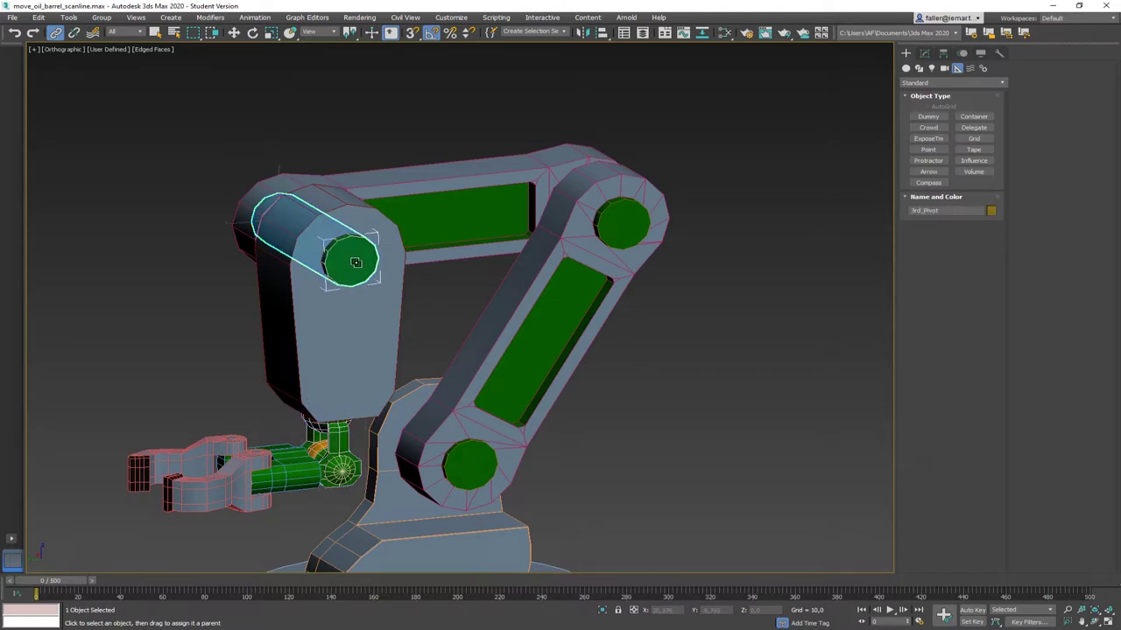
drag(350, 258, 464, 462)
click(623, 225)
middle_drag(552, 464, 561, 300)
drag(480, 326, 496, 506)
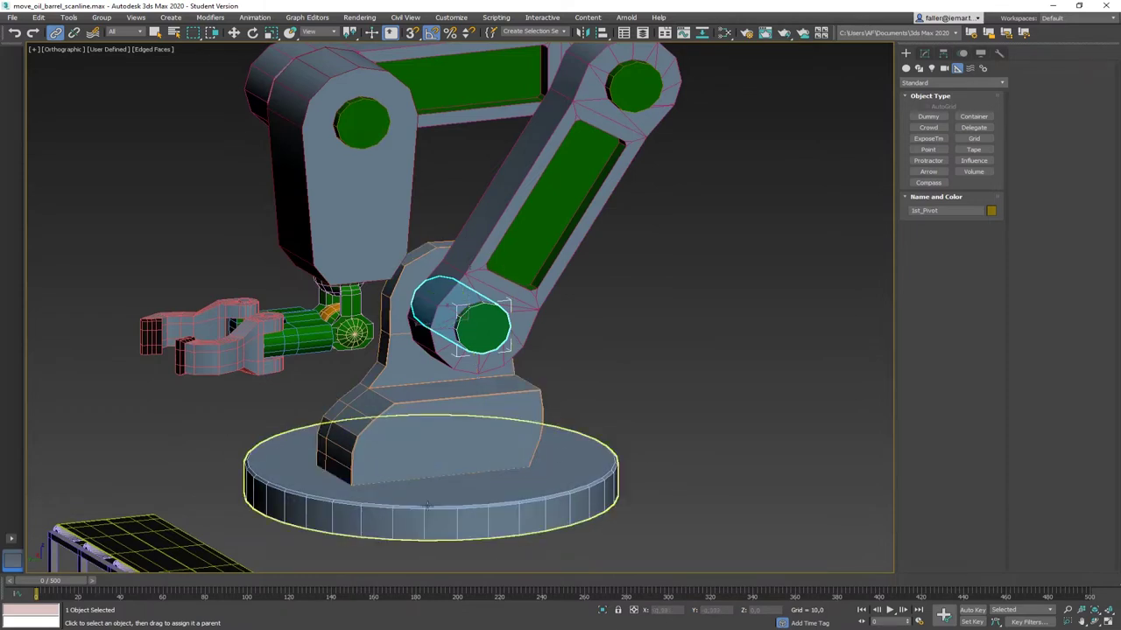
click(528, 395)
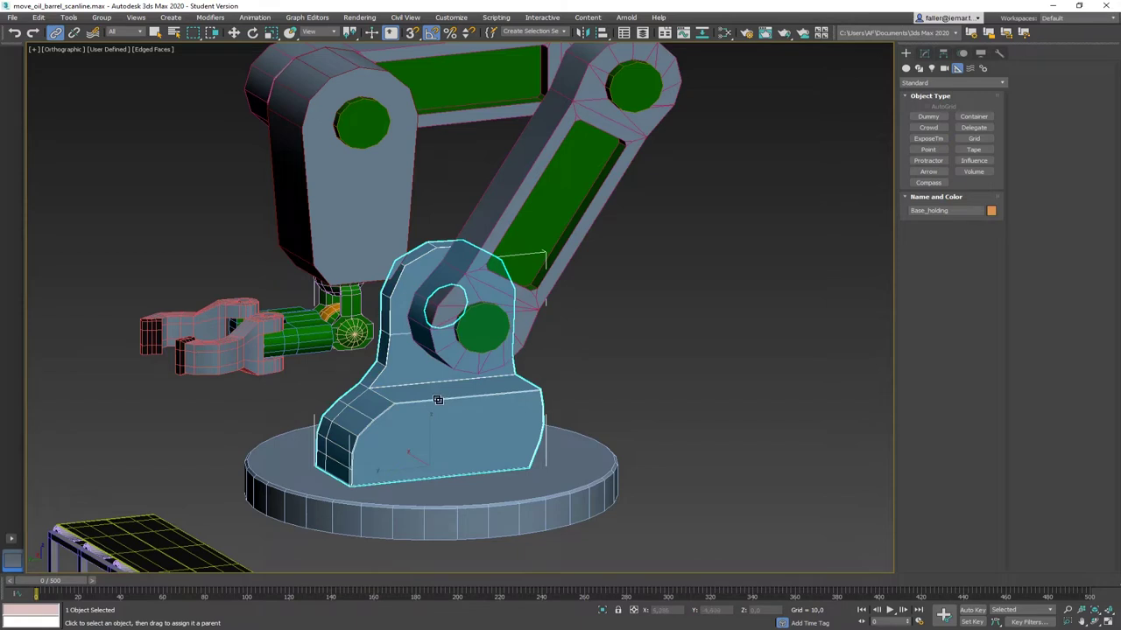
drag(438, 401, 469, 489)
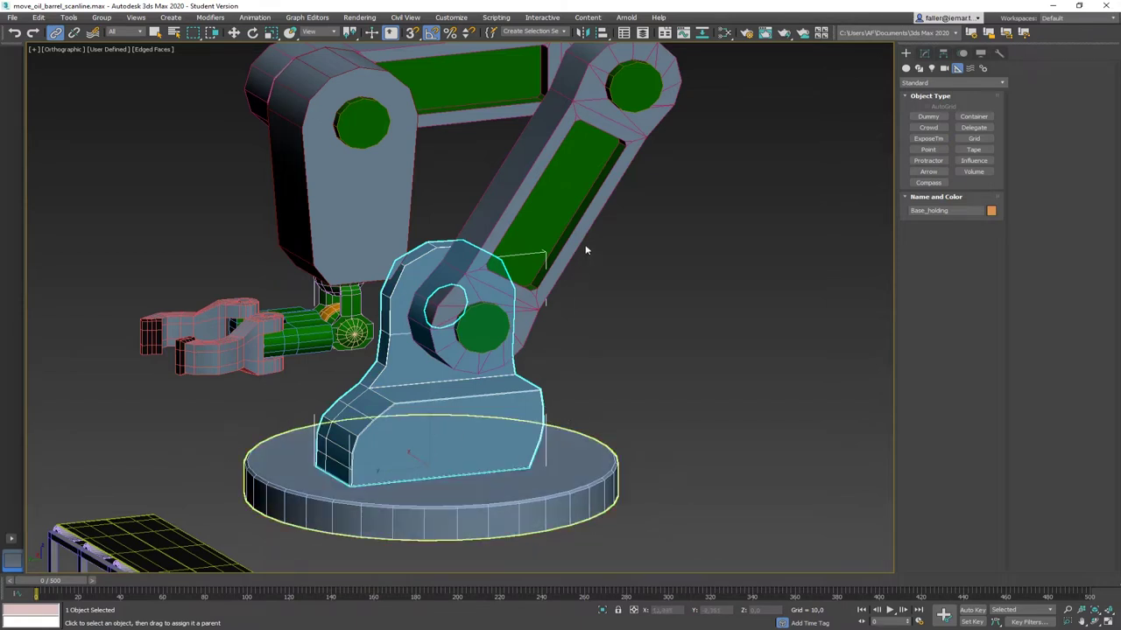
Link 1st_Arm to the turret joint and 2nd_arm to Head_holding
click(587, 194)
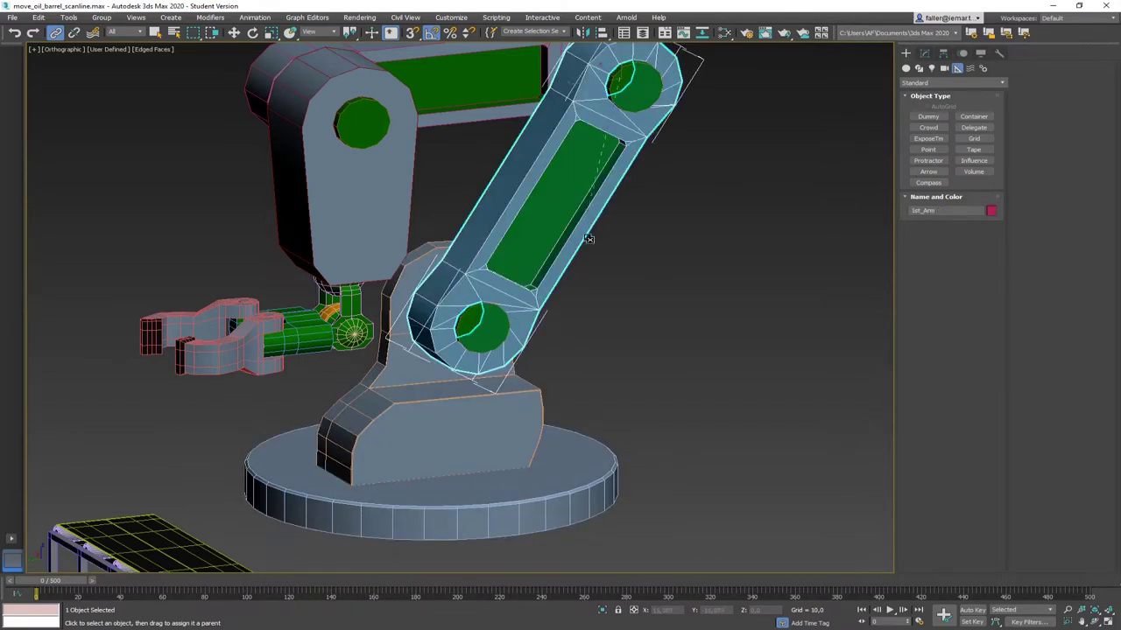
drag(588, 238, 490, 323)
alt+middle_drag(564, 234, 468, 119)
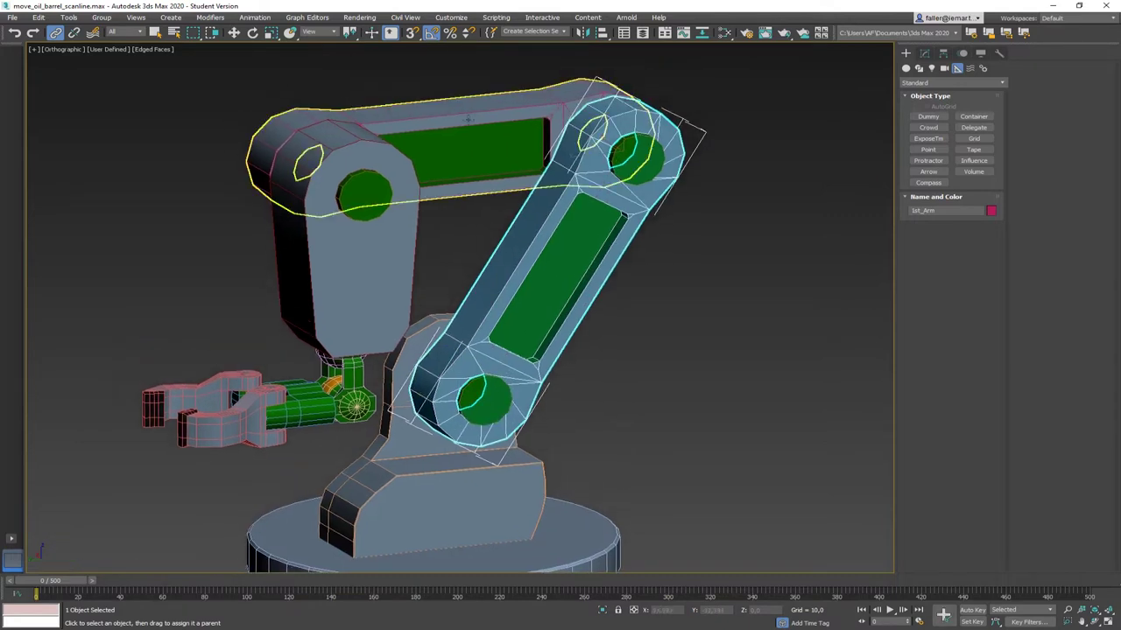
click(469, 119)
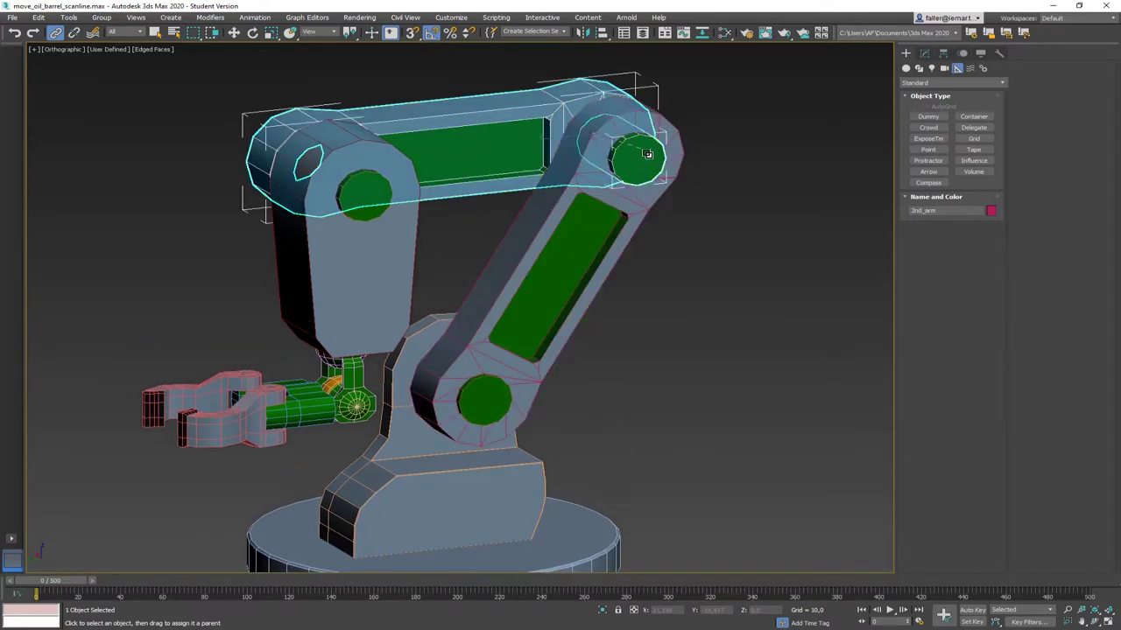
drag(646, 154, 350, 270)
click(355, 276)
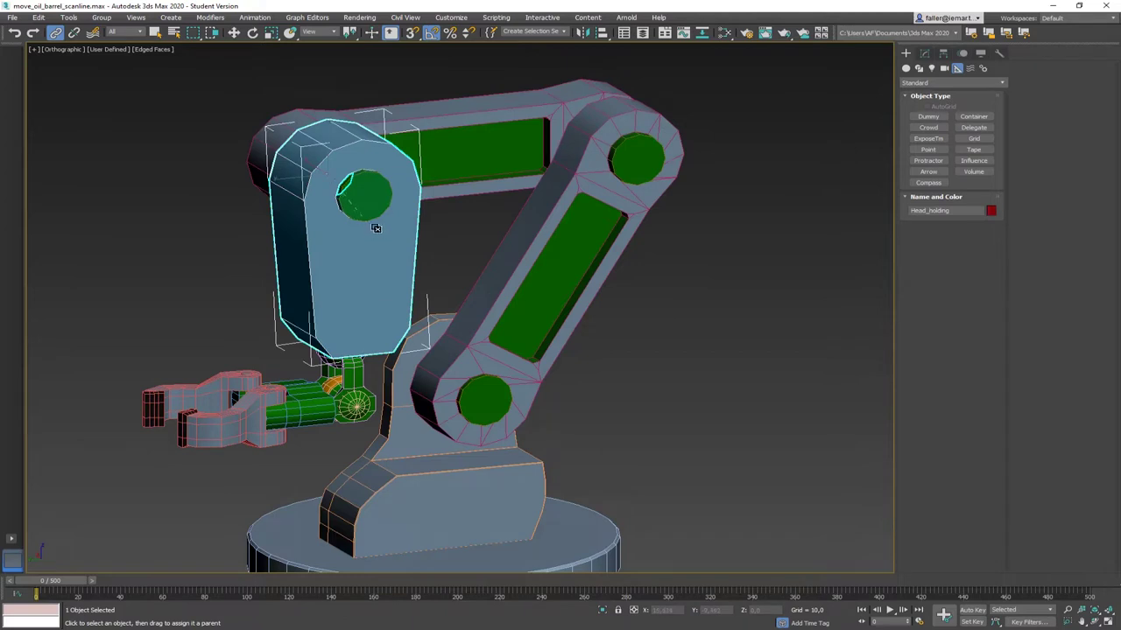
Freeze the Base_holding turret, both arm segments and the head holder with Freeze Selection
right_click(616, 343)
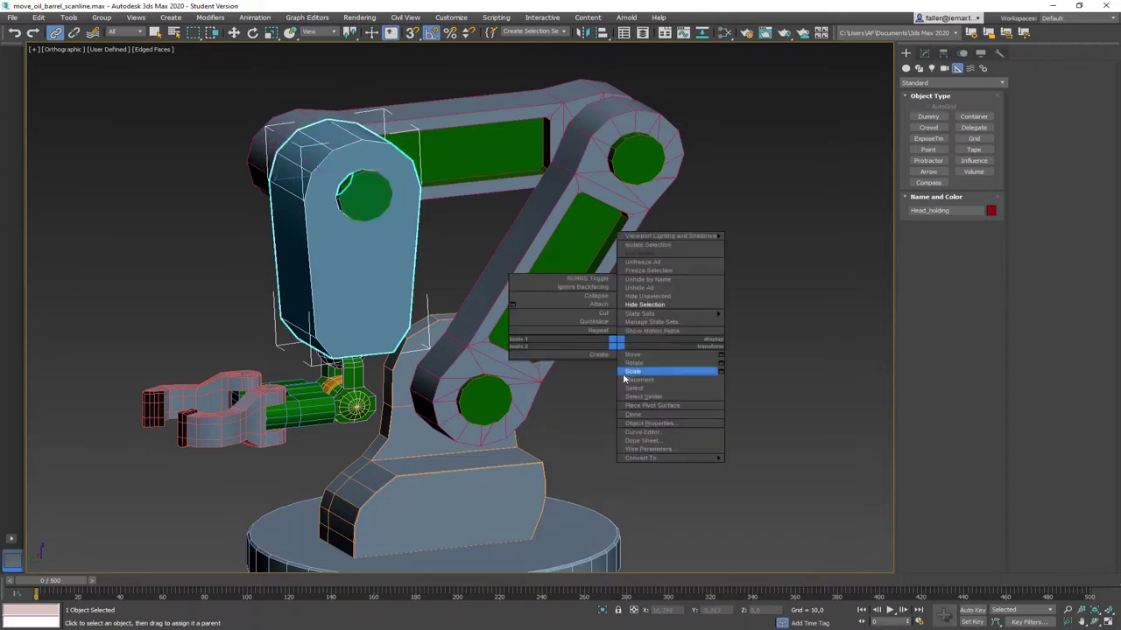
click(481, 498)
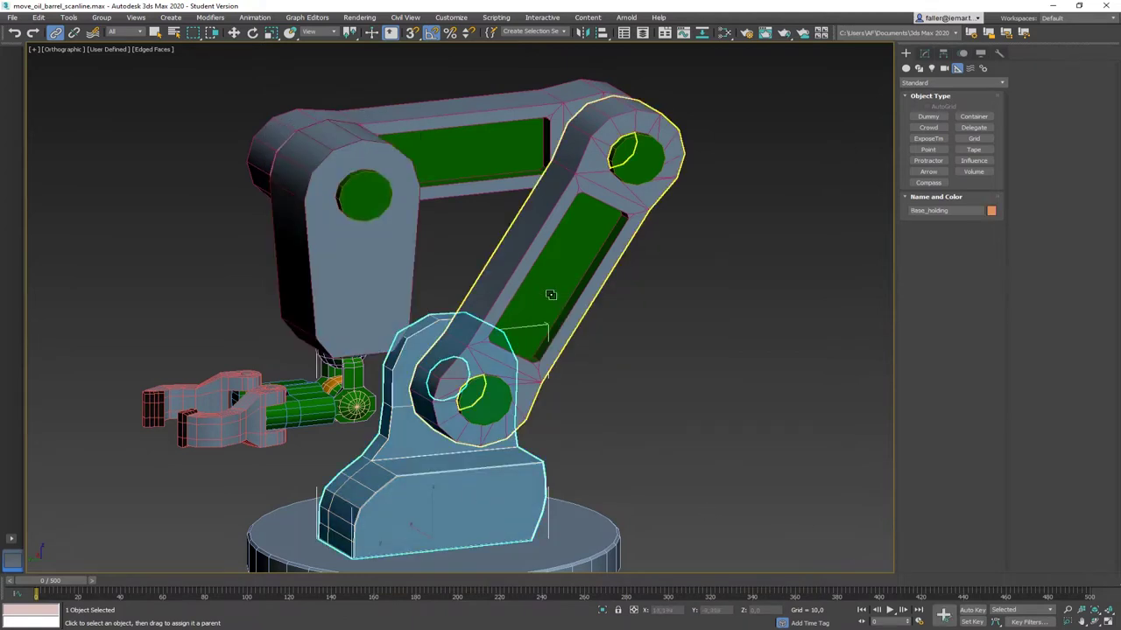
ctrl+click(550, 295)
ctrl+click(420, 238)
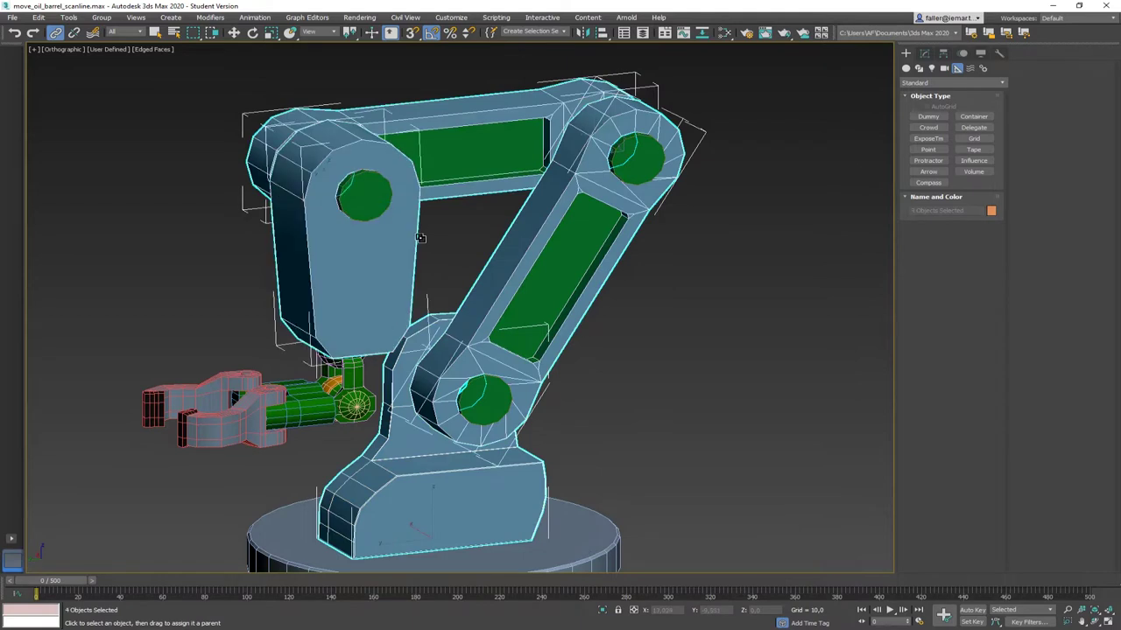
right_click(377, 260)
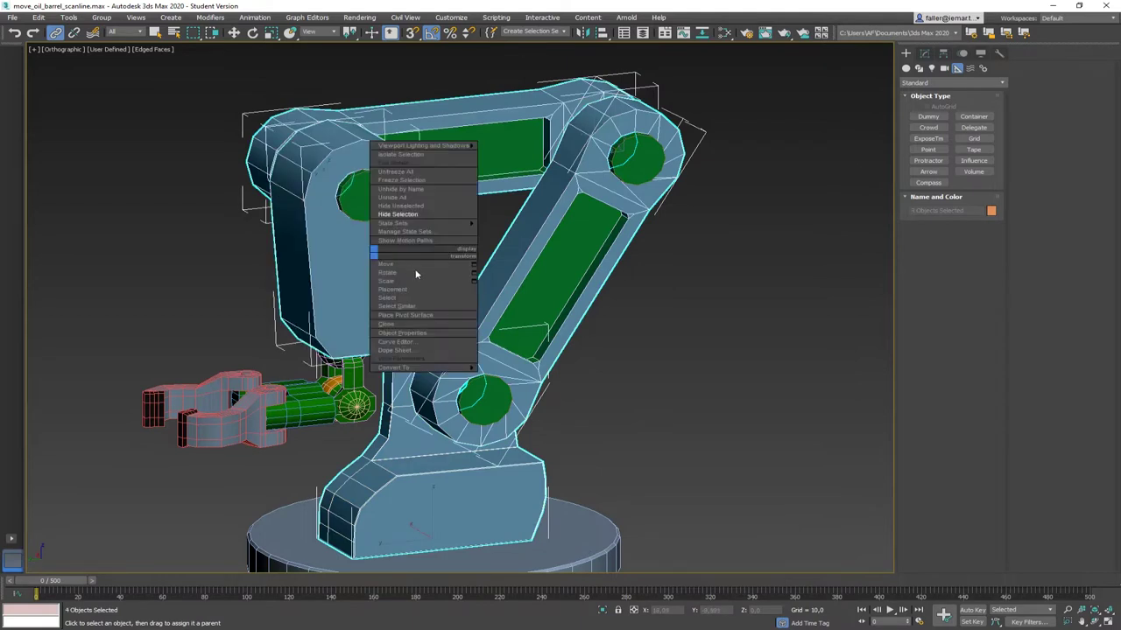
click(416, 181)
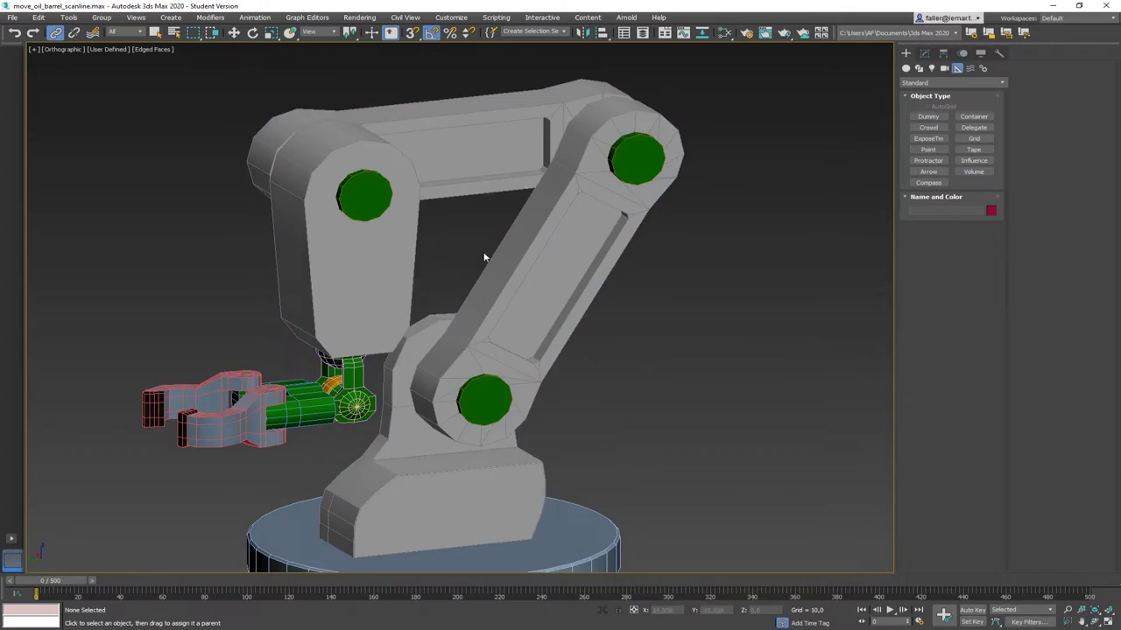
Select the round Base, activate Select and Rotate, and keep the Local coordinate system
scroll(540, 330, down, 3)
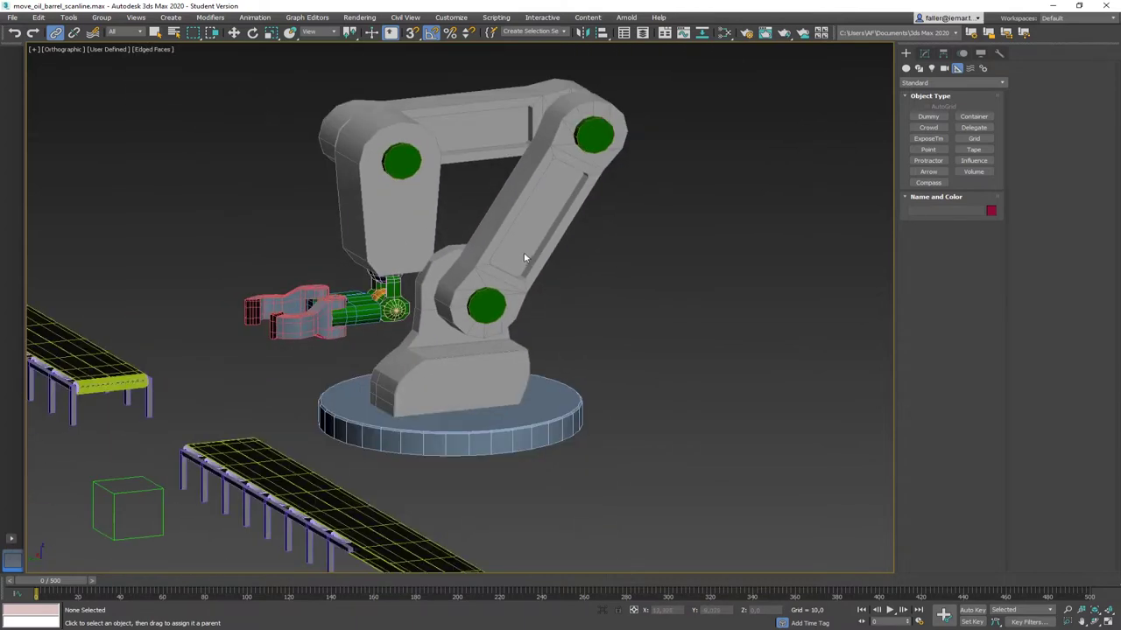
middle_drag(566, 305, 502, 332)
click(473, 422)
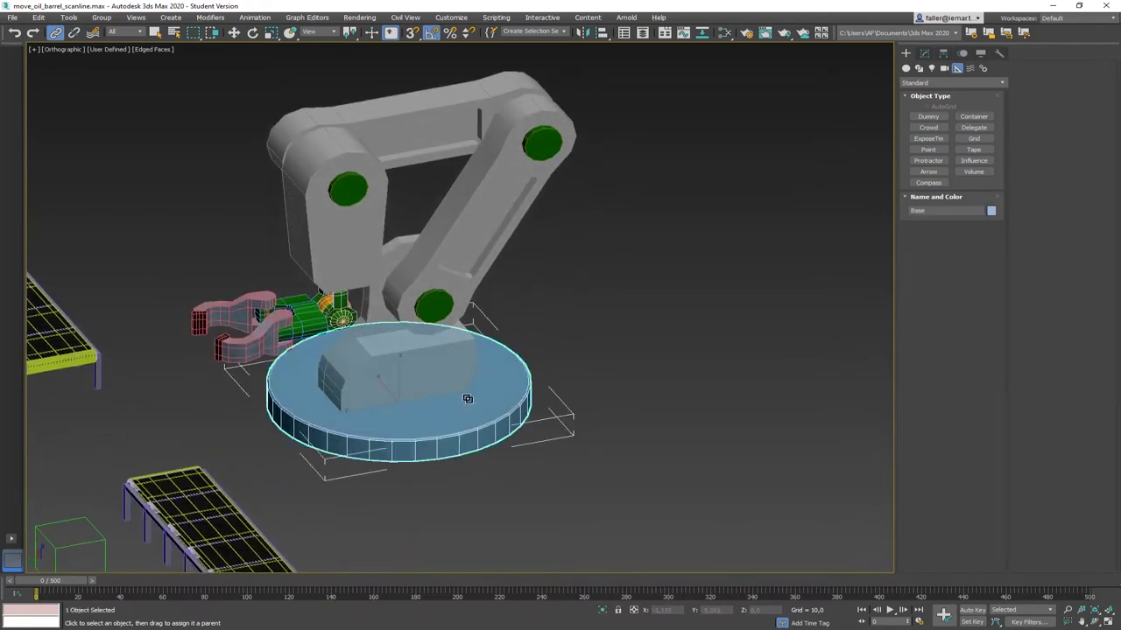
click(253, 32)
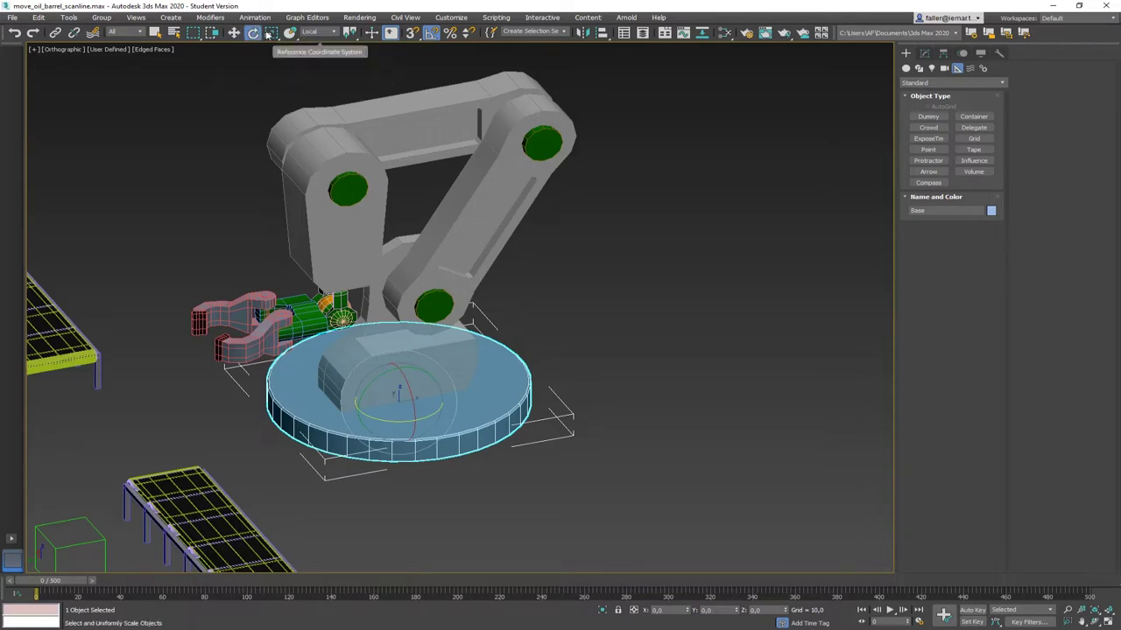
click(317, 32)
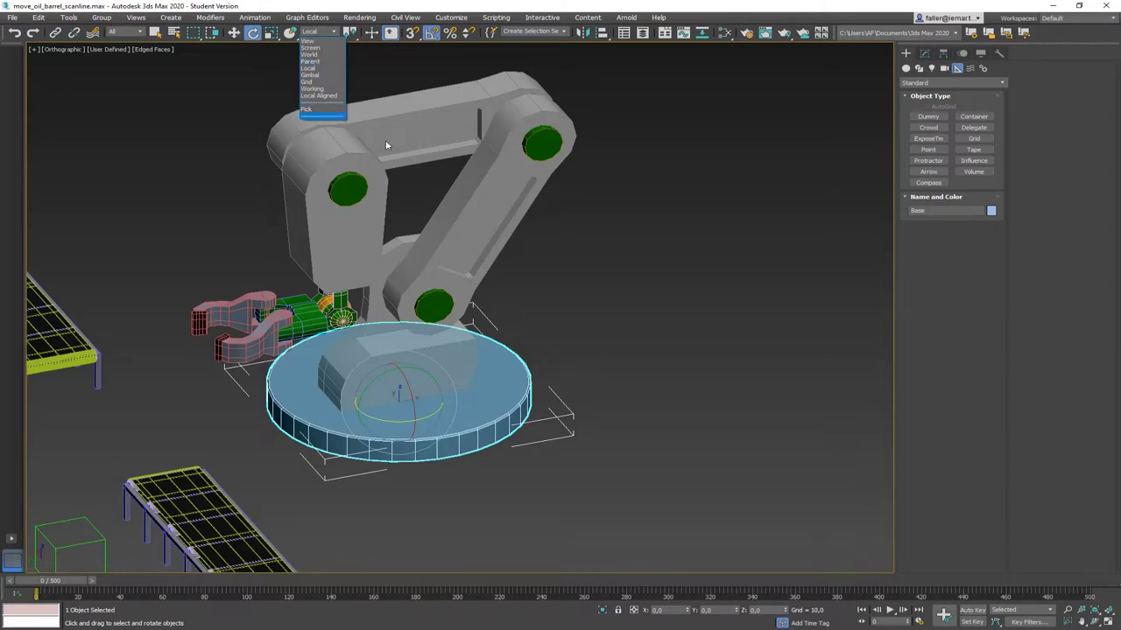
click(310, 69)
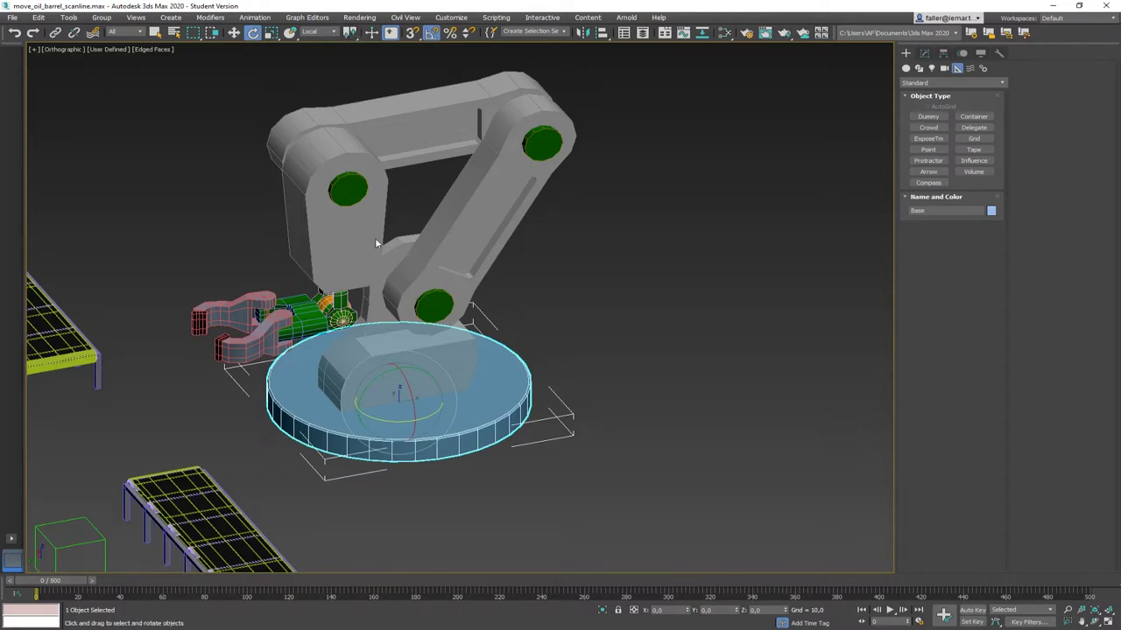
click(226, 280)
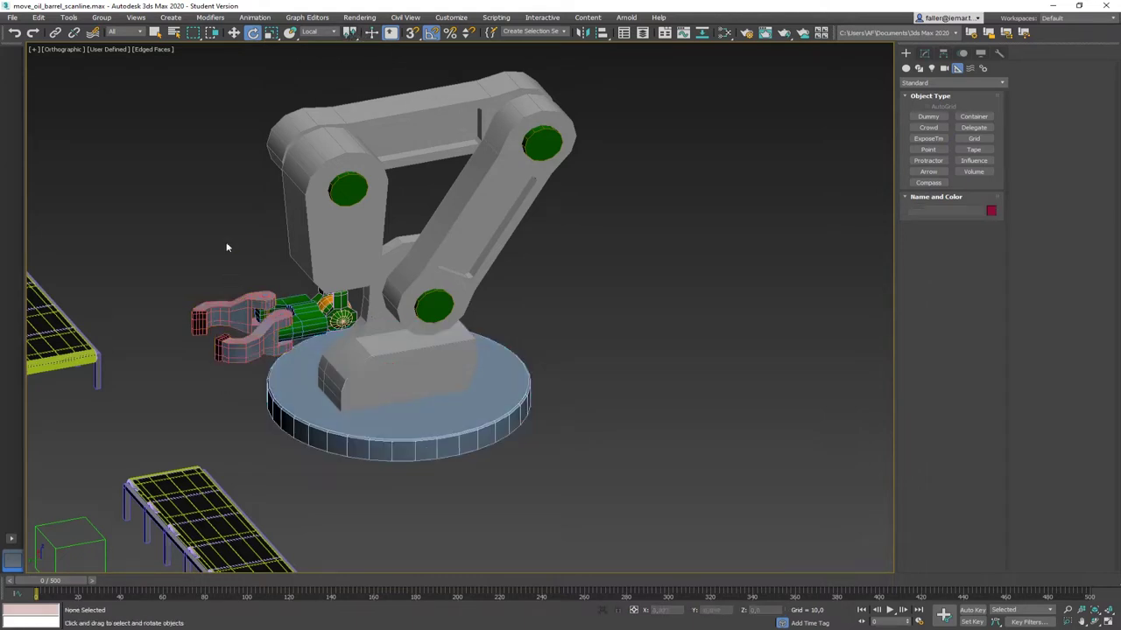
click(203, 297)
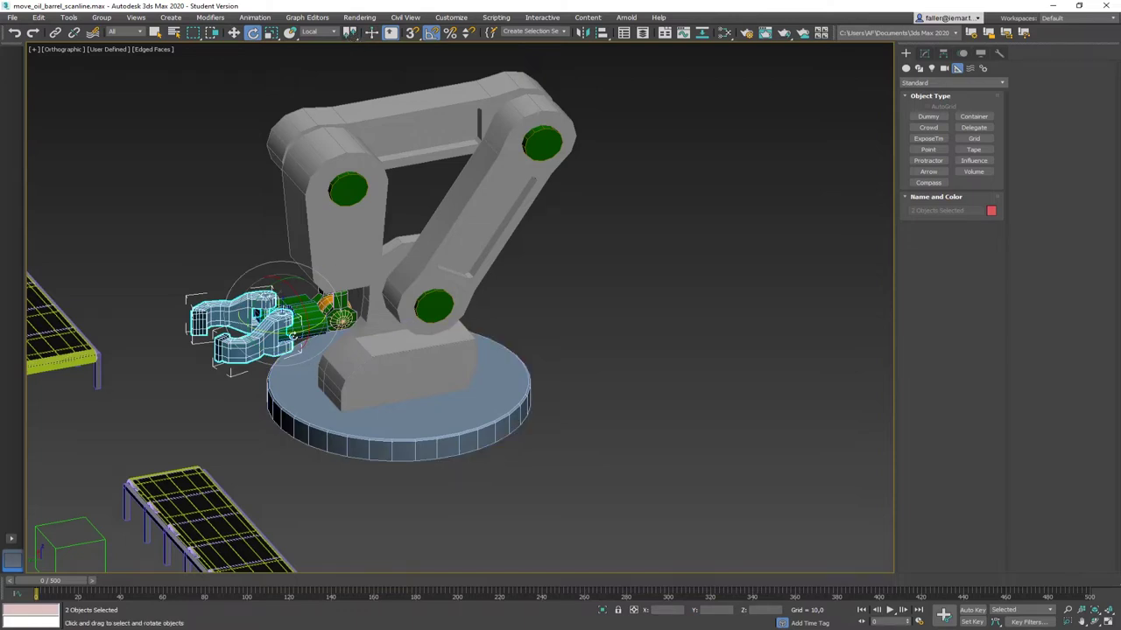
mouse_move(294, 333)
mouse_down()
mouse_move(310, 328)
mouse_move(302, 334)
mouse_up()
drag(350, 35, 351, 64)
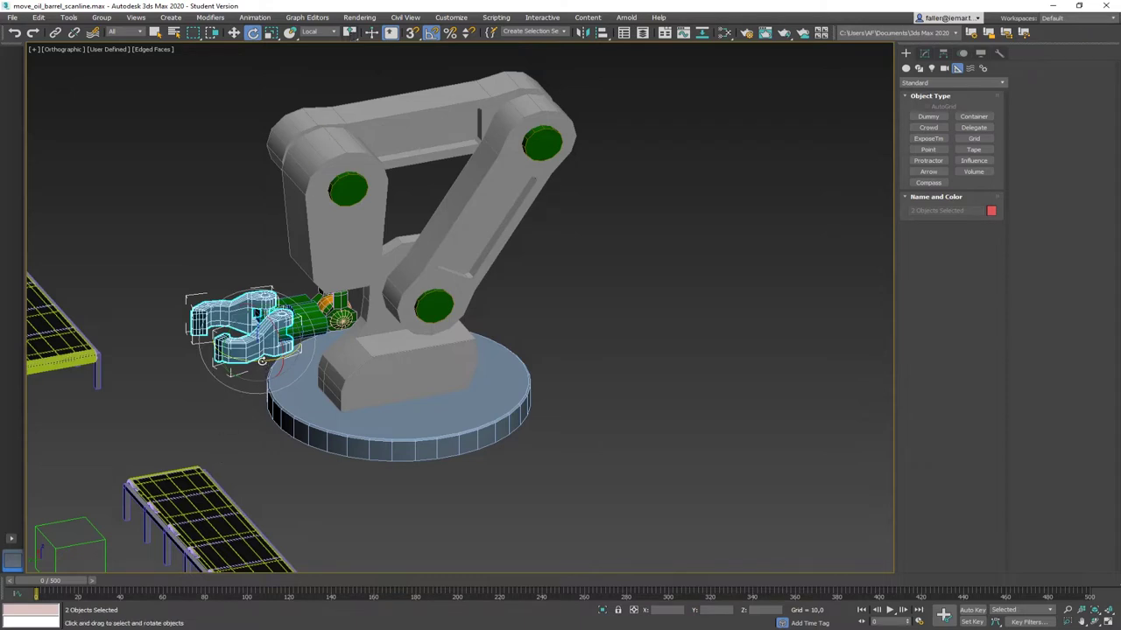
drag(262, 361, 279, 358)
drag(350, 33, 350, 51)
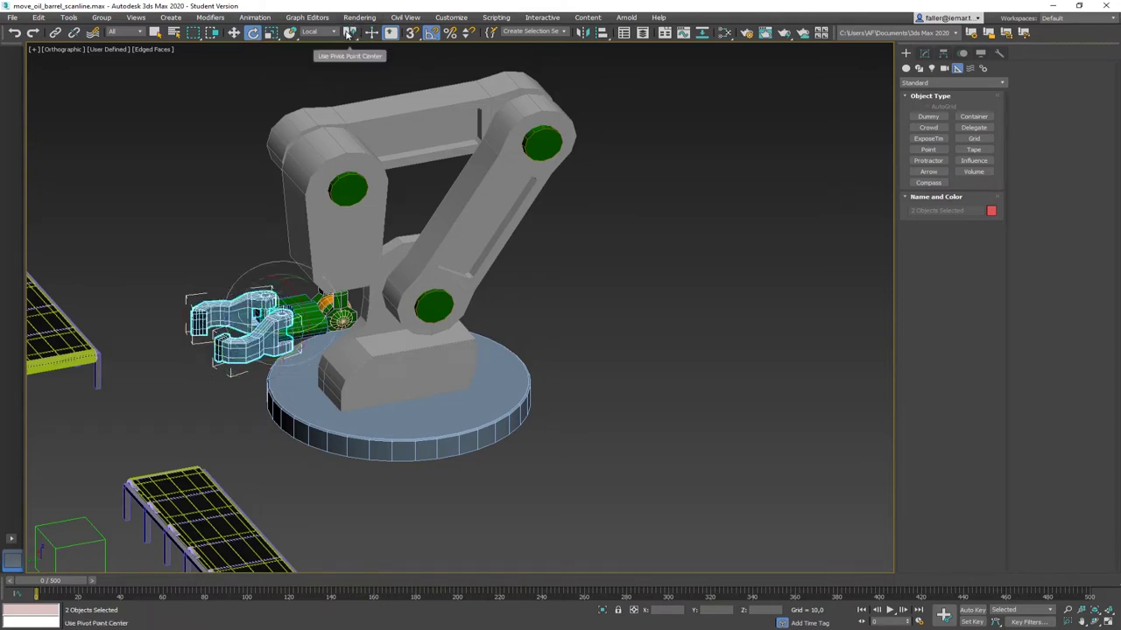
click(678, 381)
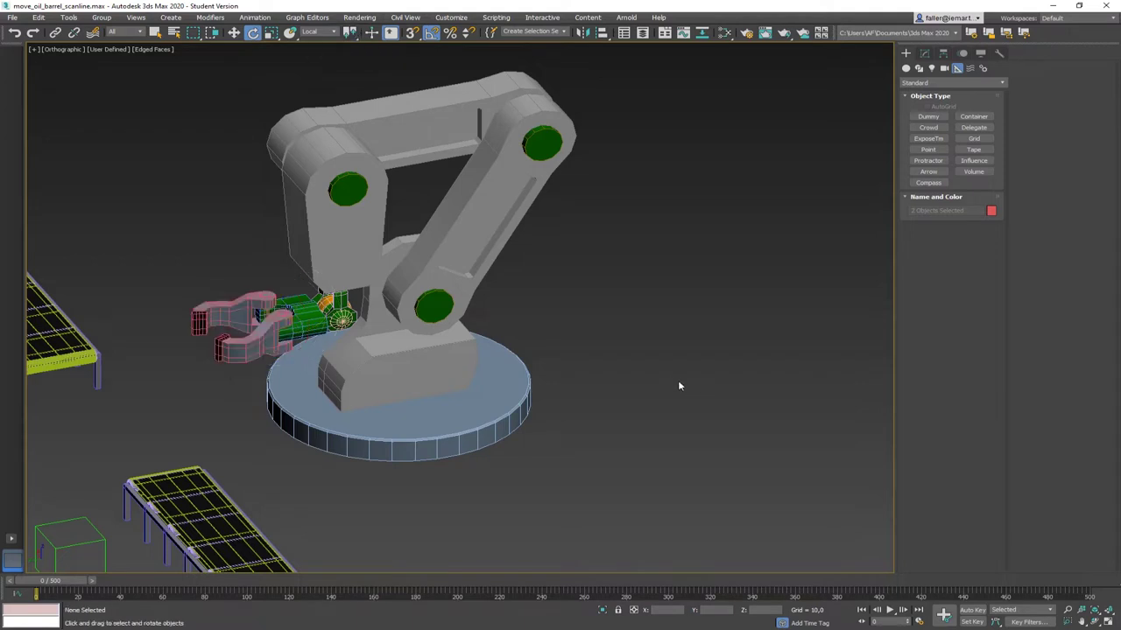
click(470, 411)
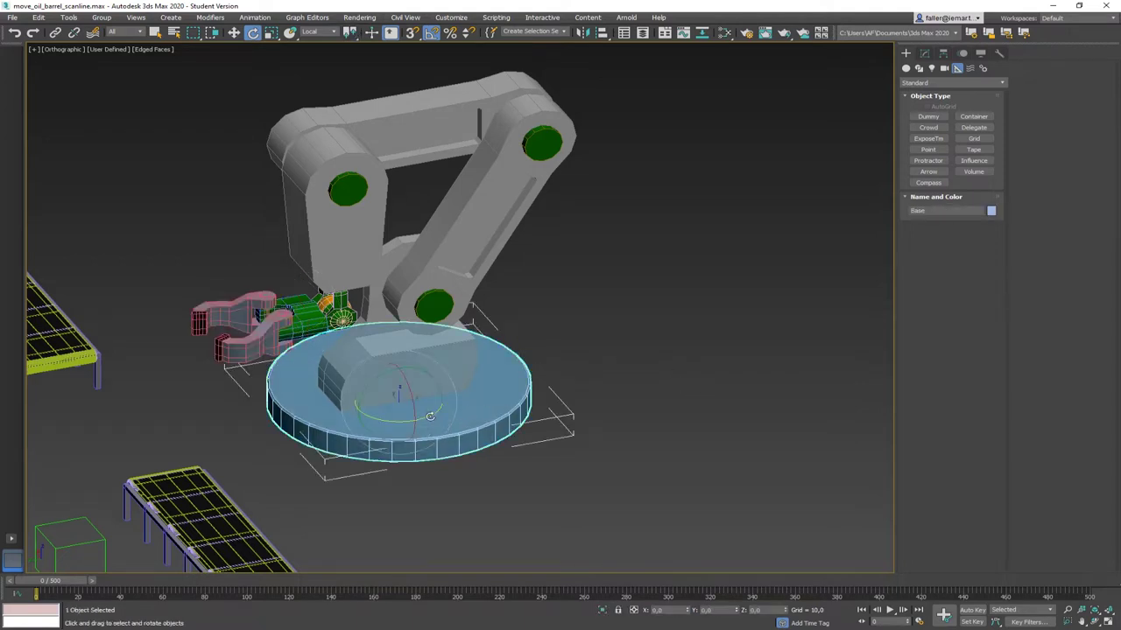
mouse_move(431, 416)
mouse_down()
mouse_move(453, 396)
mouse_move(413, 405)
mouse_up()
Test-rotate the 1st_Pivot shoulder and the upper elbow pivot about 25° each
click(413, 273)
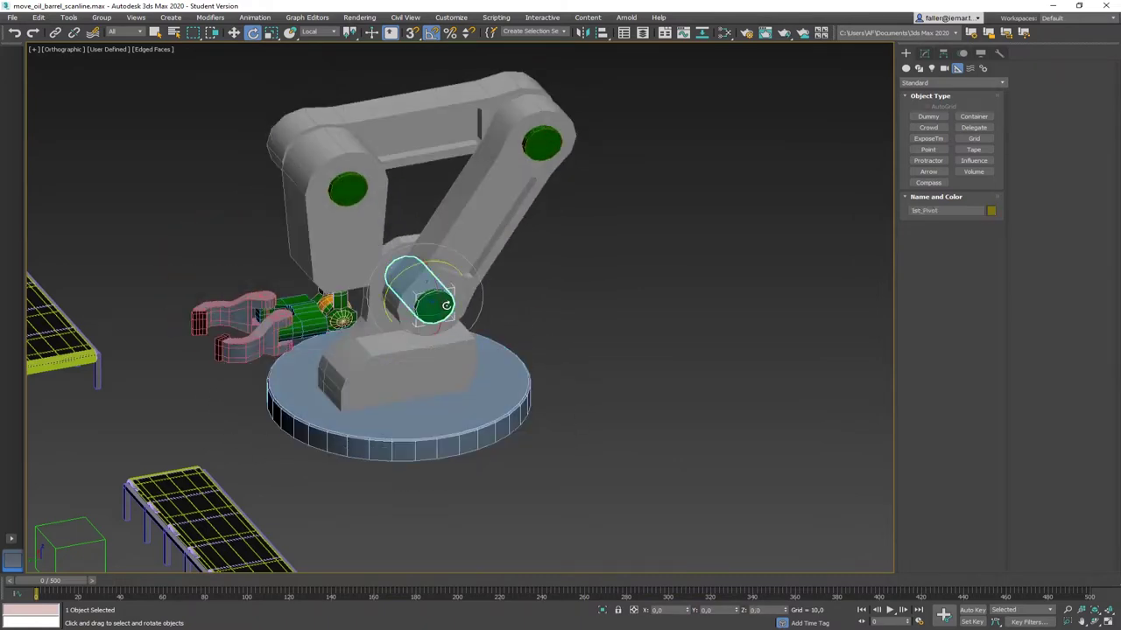
mouse_move(413, 272)
mouse_down()
mouse_move(396, 268)
mouse_move(411, 257)
mouse_up()
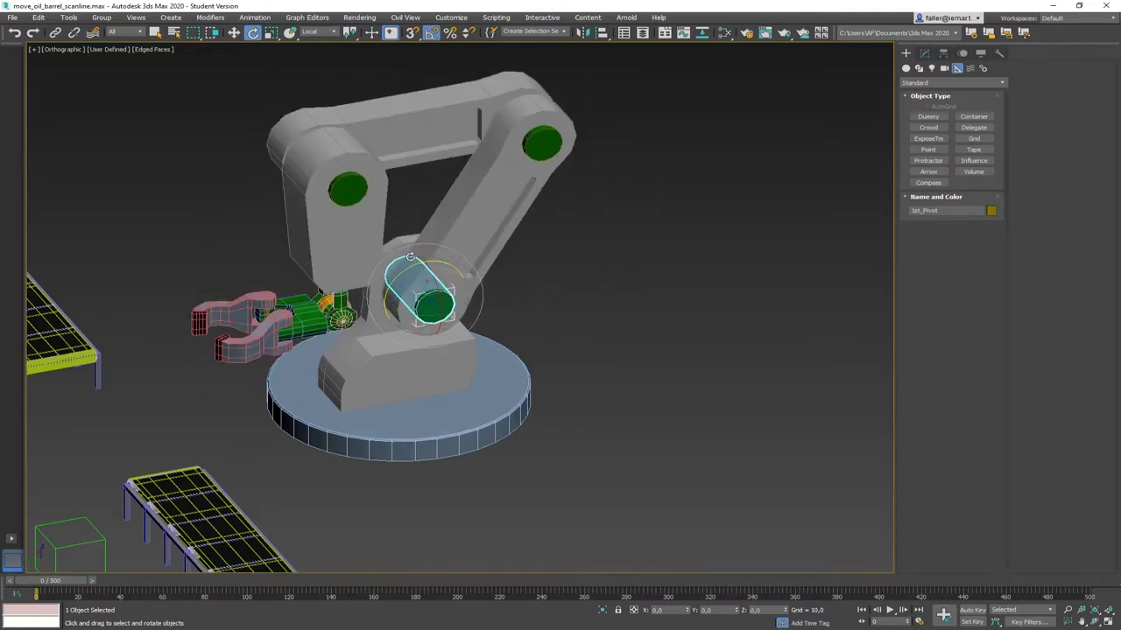
click(362, 188)
drag(272, 126, 269, 161)
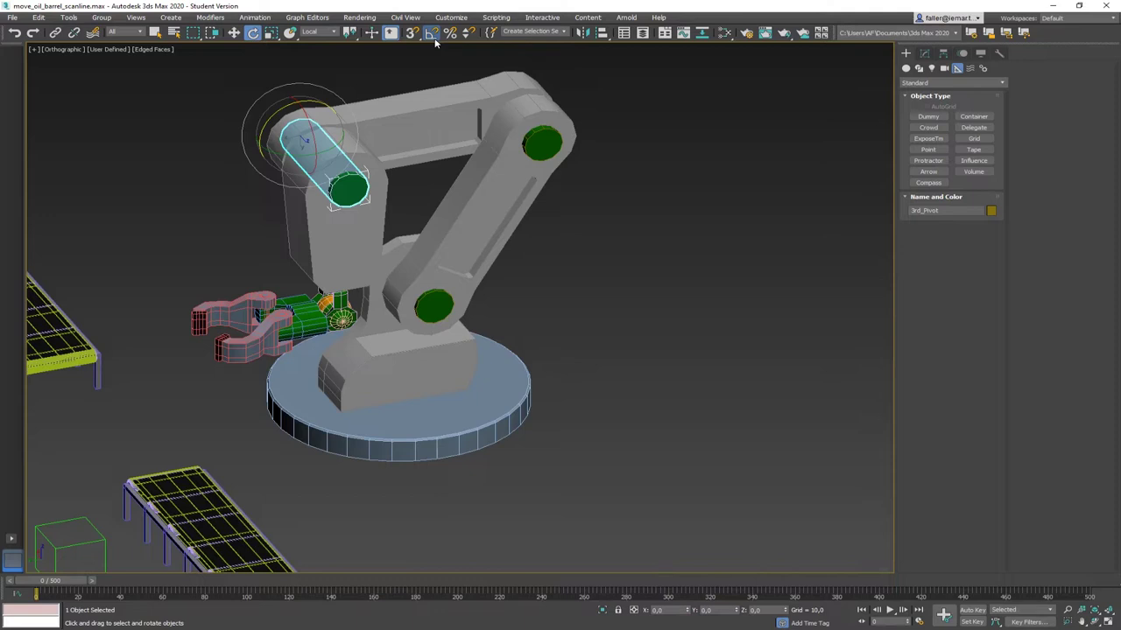
Enable Angle Snap and advance the time slider until the barrel reaches the conveyor's end
click(432, 35)
middle_drag(432, 314, 614, 290)
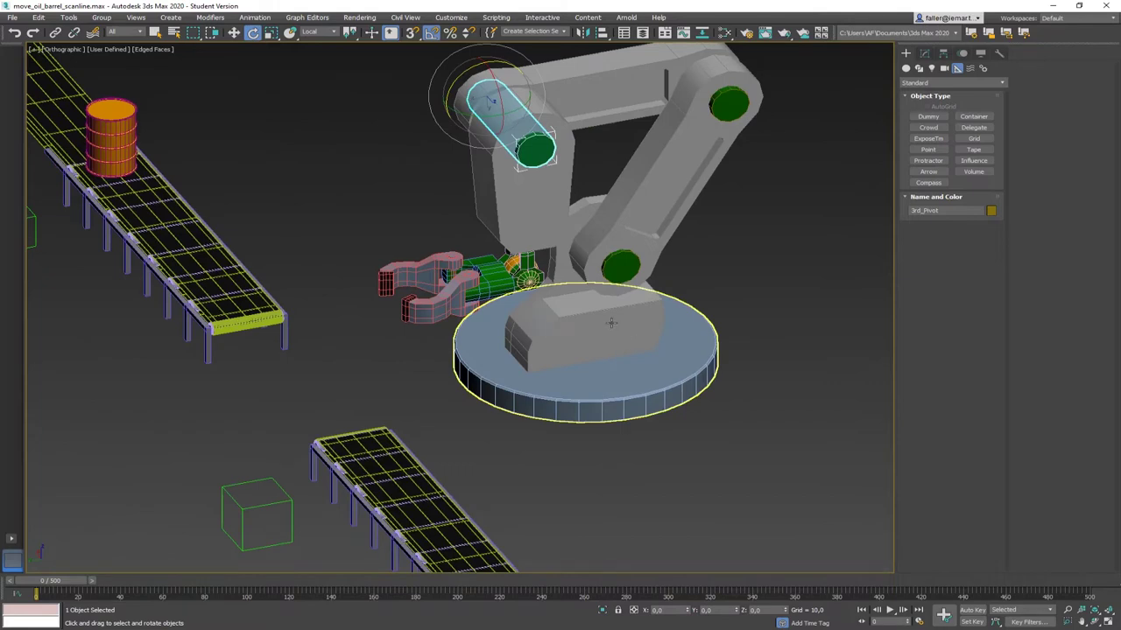
alt+middle_drag(225, 376, 191, 213)
drag(73, 582, 175, 584)
With Select and Rotate active, frame the robot, both conveyors and the end barrel at frame 50
key(e)
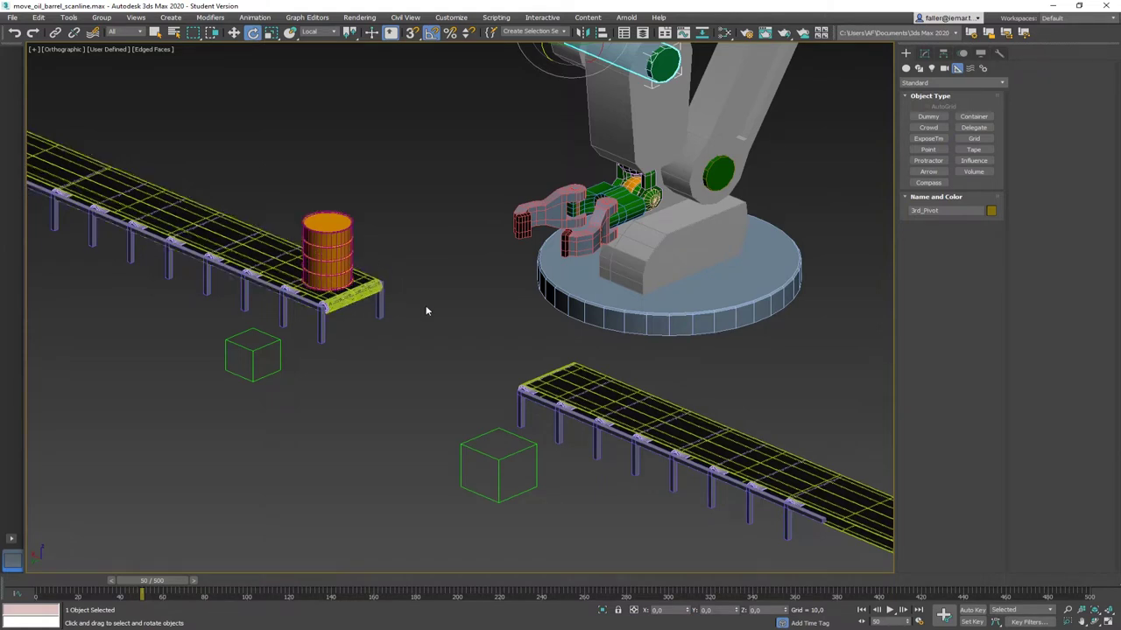
middle_drag(526, 307, 423, 341)
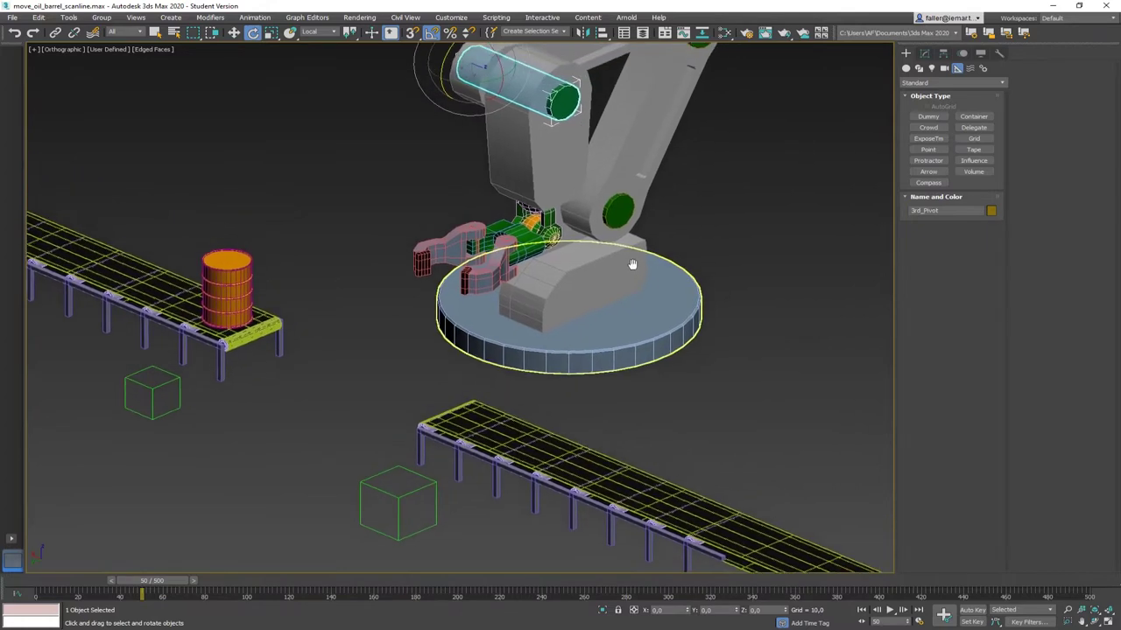
scroll(656, 298, down, 5)
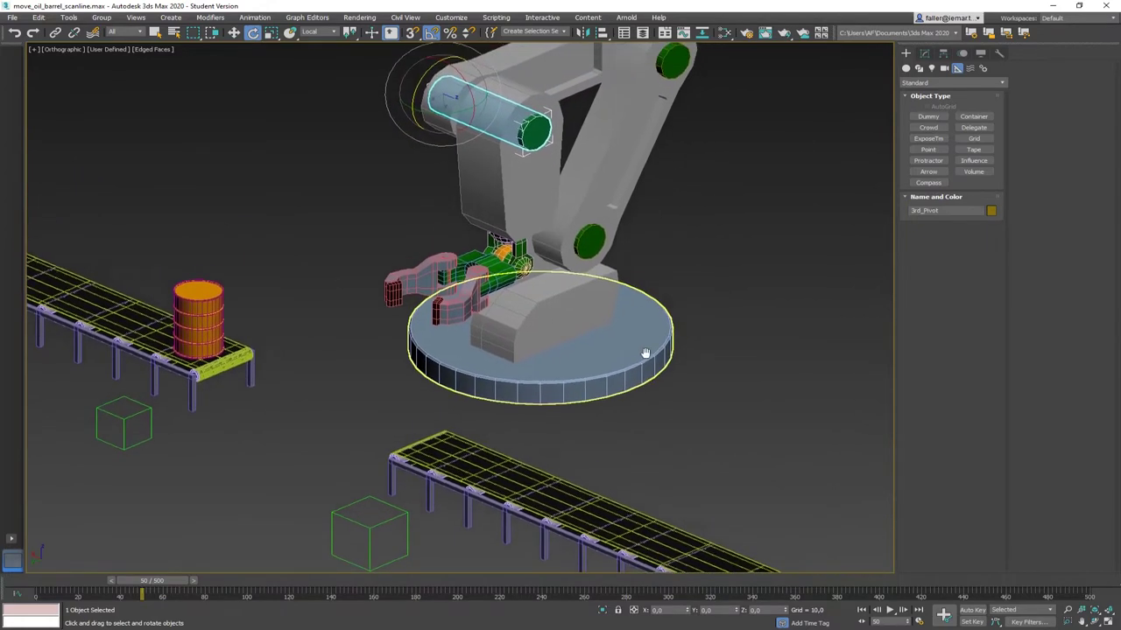
alt+middle_drag(646, 354, 621, 361)
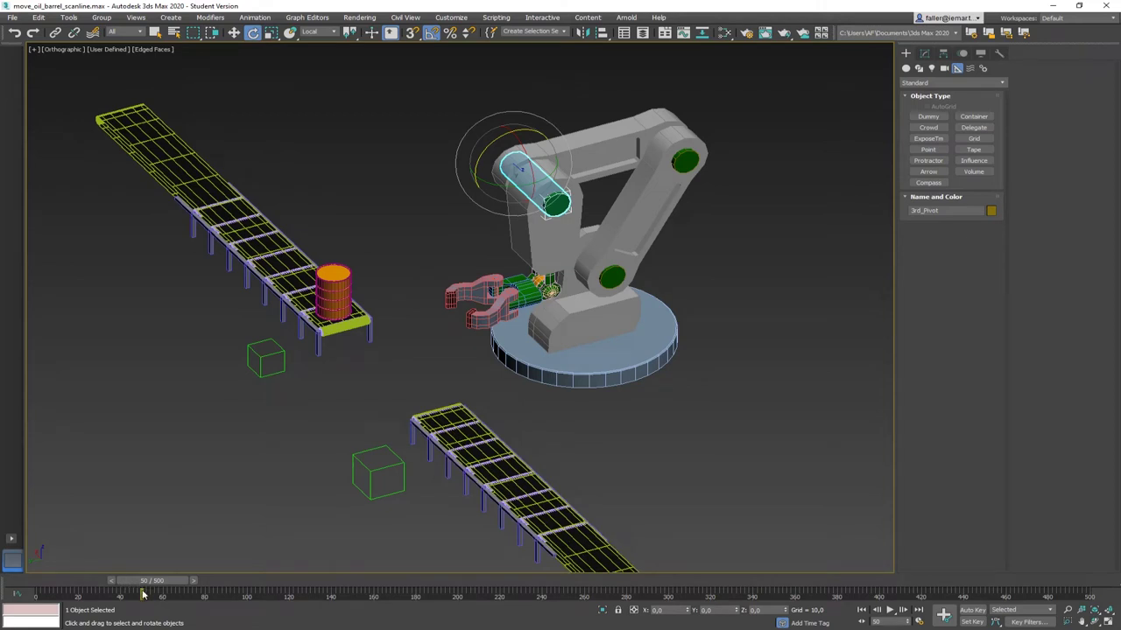
Turn on Auto Key and try rotating the base, shoulder and 2nd_Pivot toward the conveyor
click(972, 610)
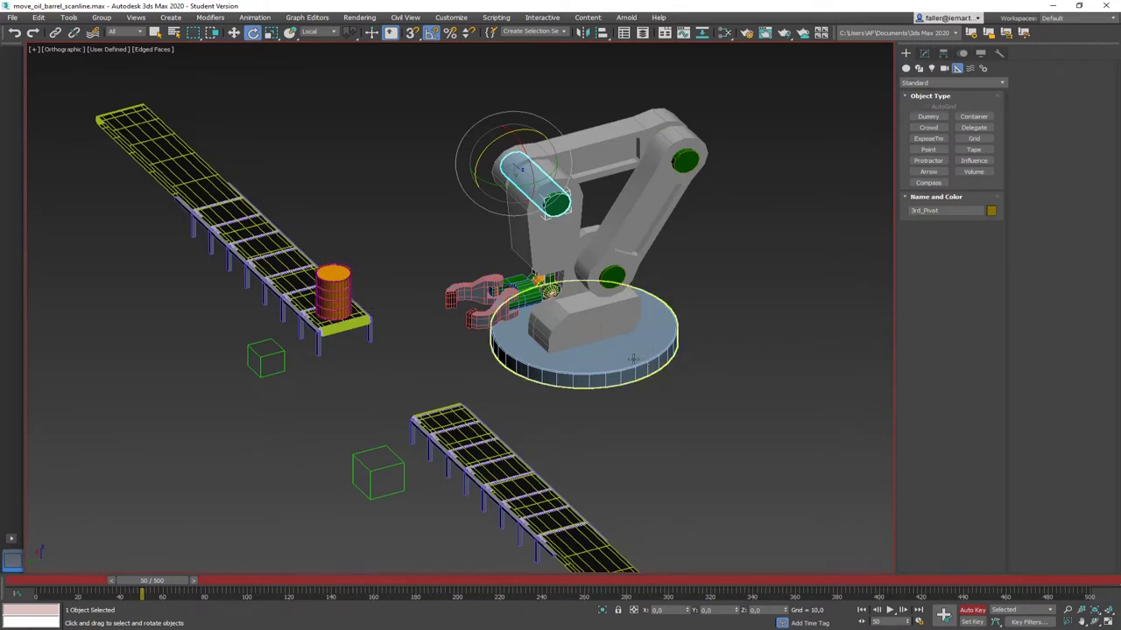
click(633, 359)
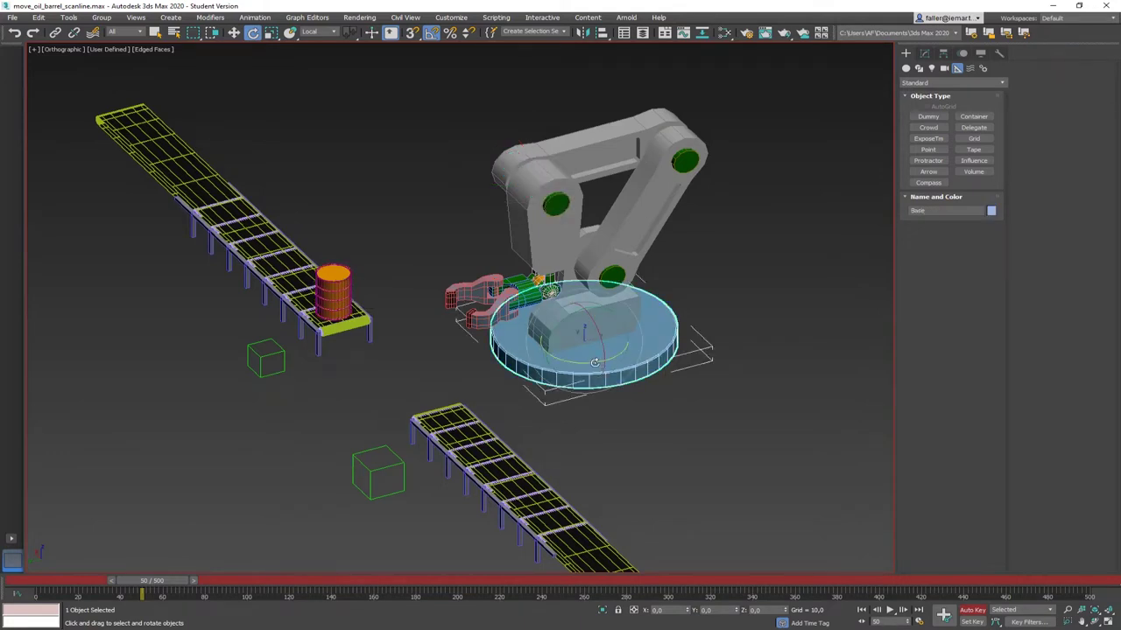
drag(593, 361, 584, 362)
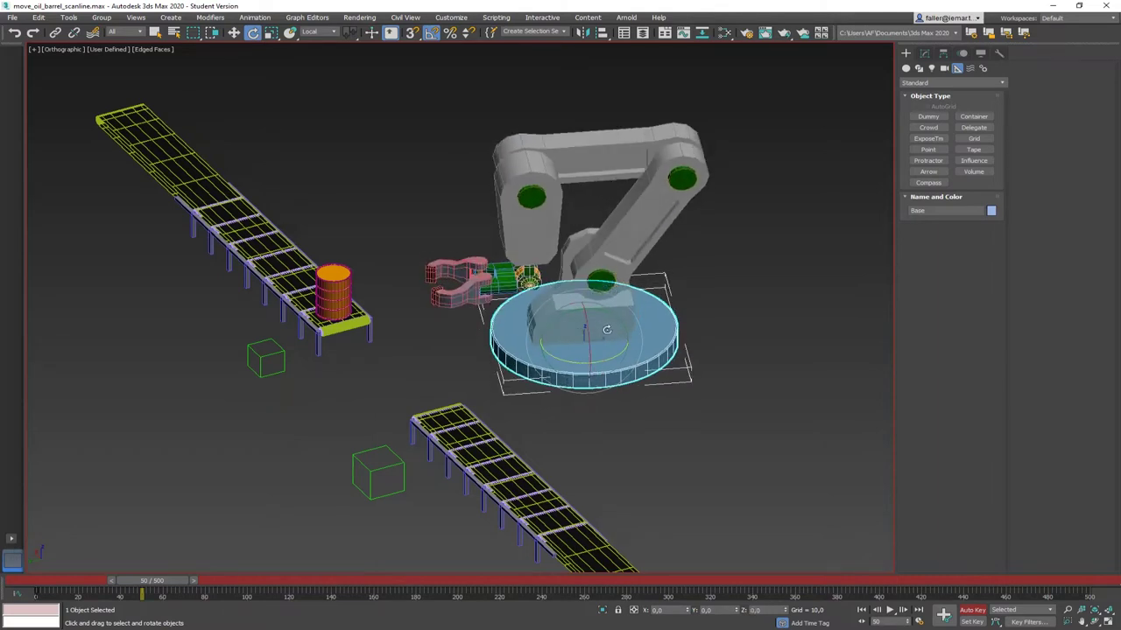
click(610, 275)
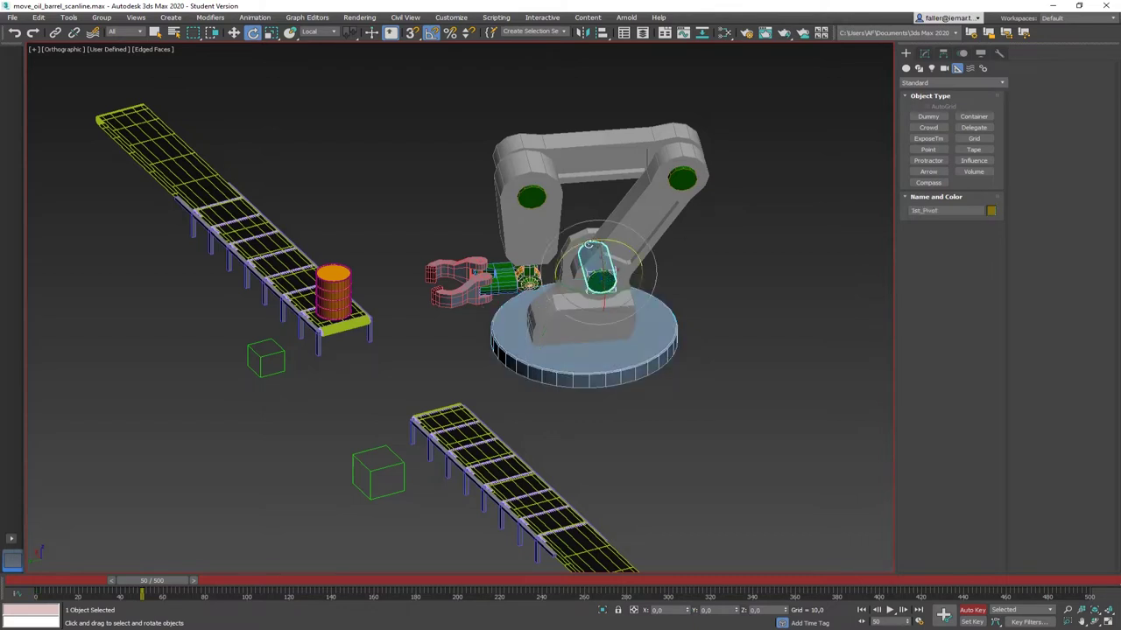
drag(589, 244, 560, 235)
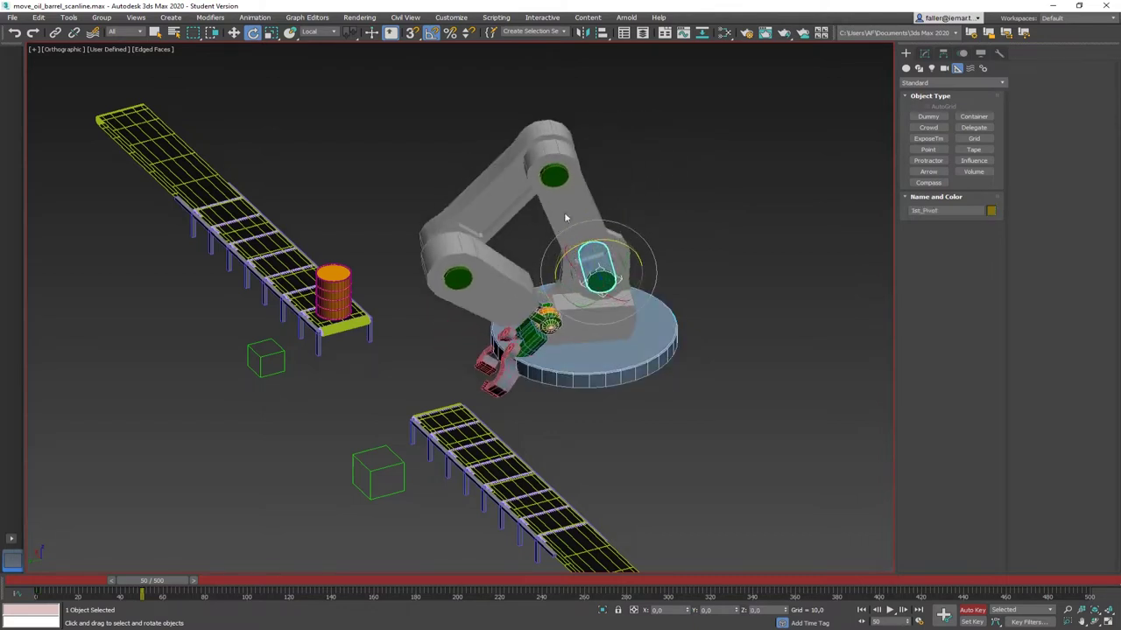
click(557, 179)
drag(520, 115, 531, 90)
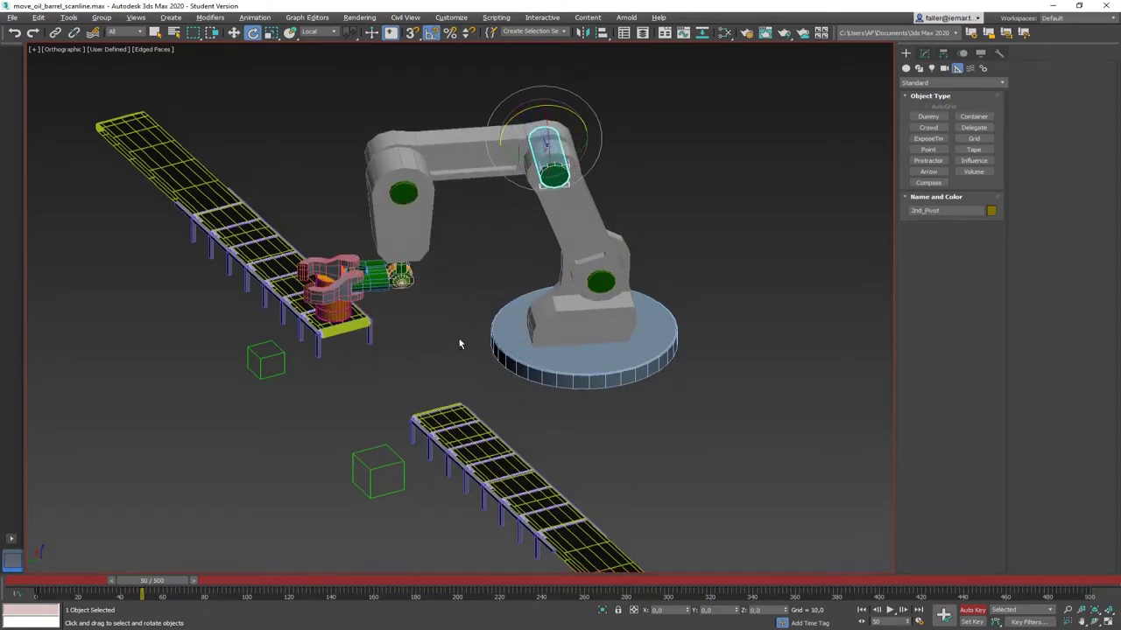
mouse_move(460, 340)
alt+middle_down()
mouse_move(461, 312)
mouse_move(461, 355)
alt+middle_up()
key(ctrl+z)
key(ctrl+z)
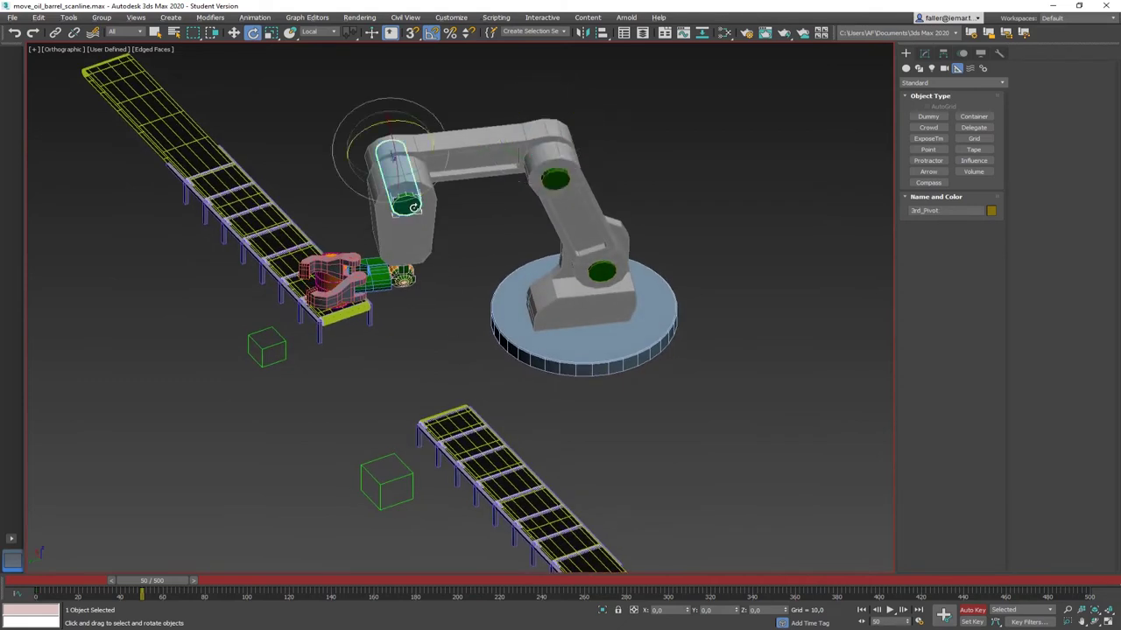
Lower the upper arm with 2nd_Pivot and swing 1st_Pivot 15° around the base
drag(366, 128, 377, 126)
click(554, 173)
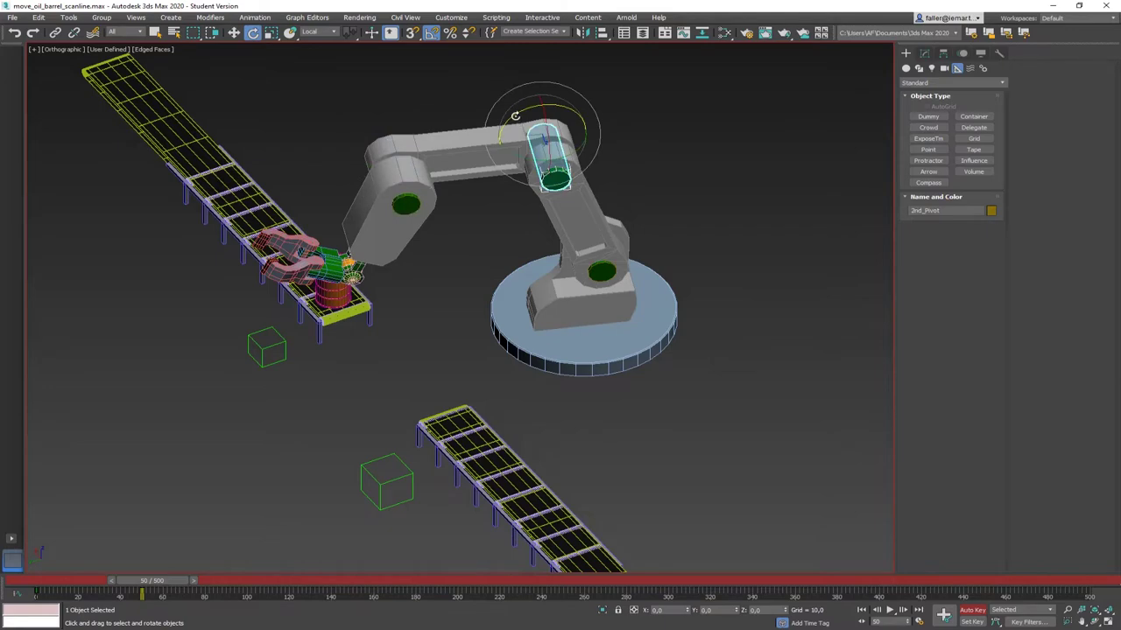
drag(516, 116, 510, 153)
click(569, 243)
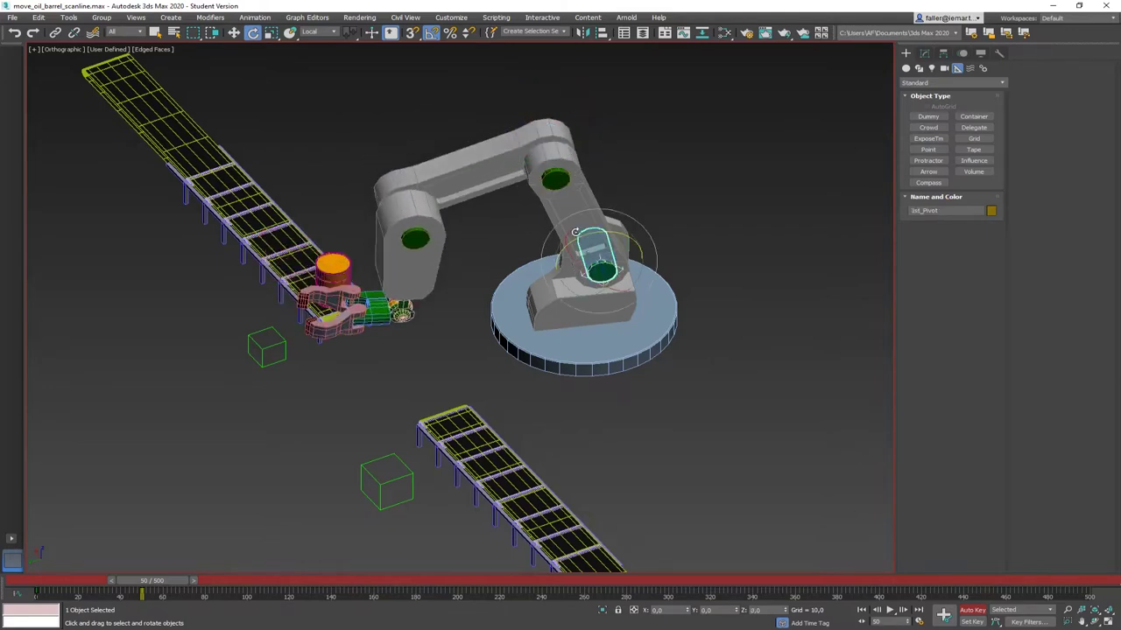
drag(580, 236, 575, 239)
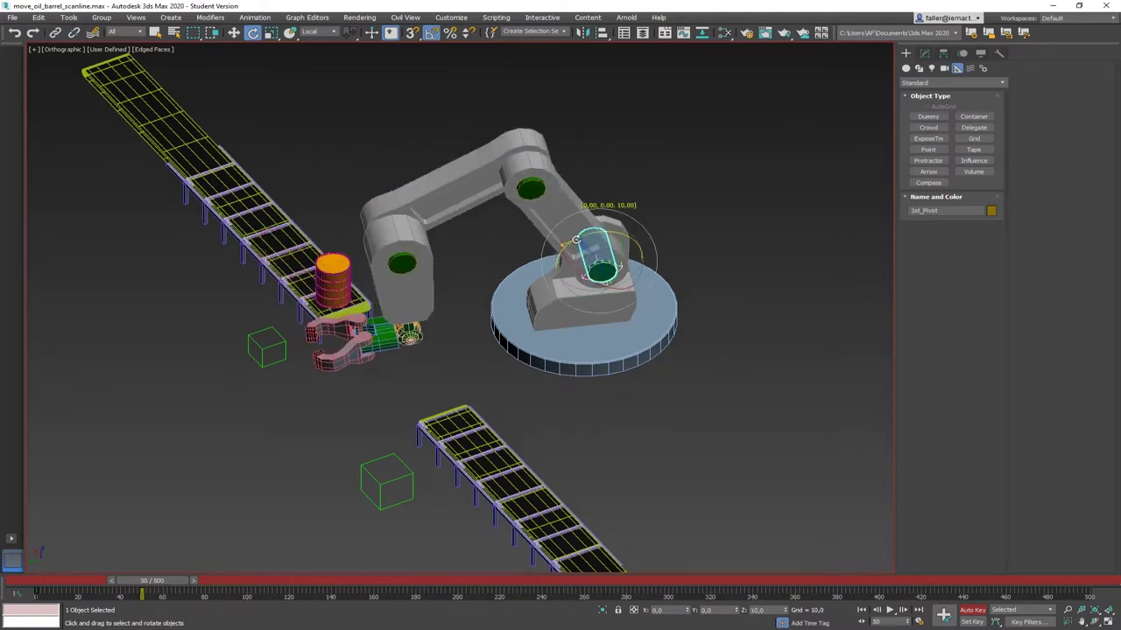
alt+middle_drag(575, 239, 373, 338)
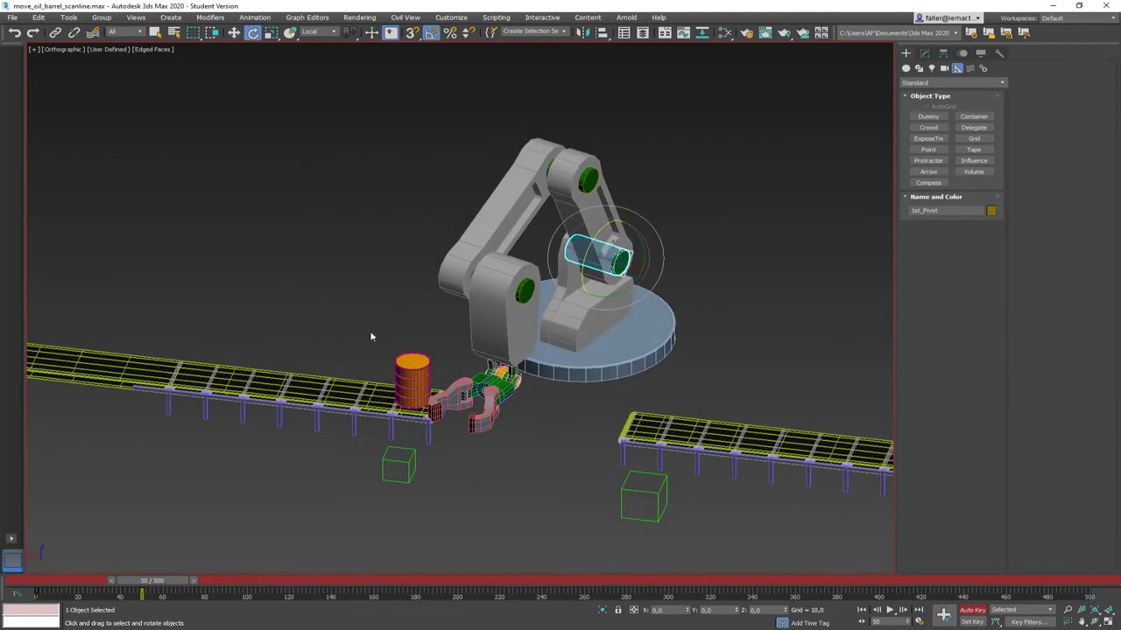
Turn Horizontale_head_pivot about 50° so the gripper claws reach the barrel
click(651, 342)
alt+middle_drag(600, 407, 429, 337)
click(428, 337)
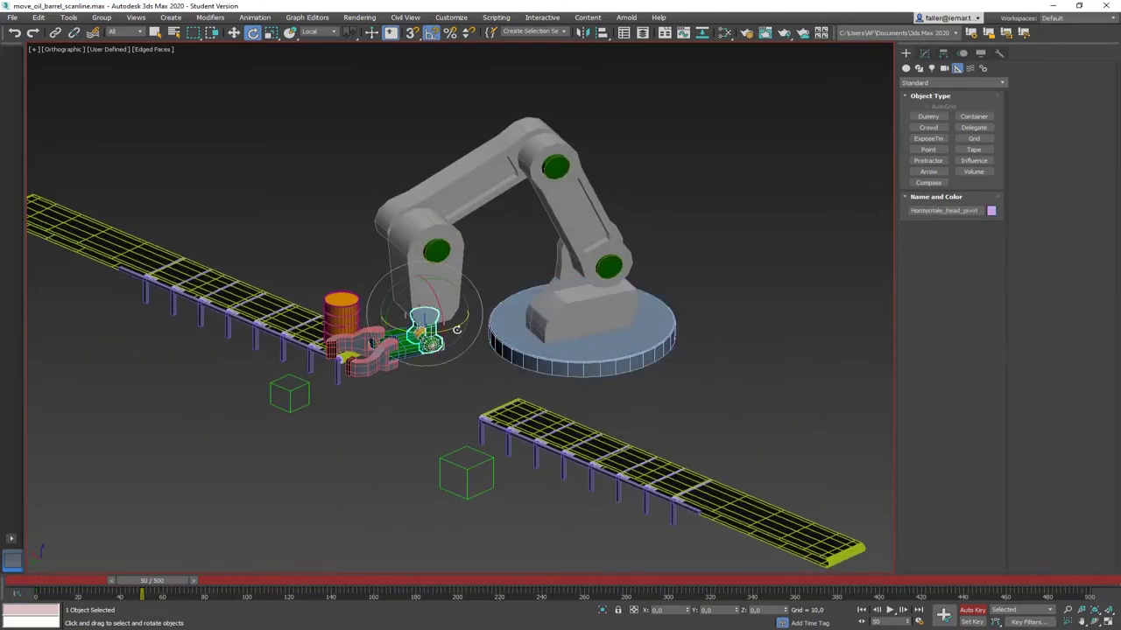
drag(457, 327, 422, 333)
alt+middle_drag(422, 332, 464, 394)
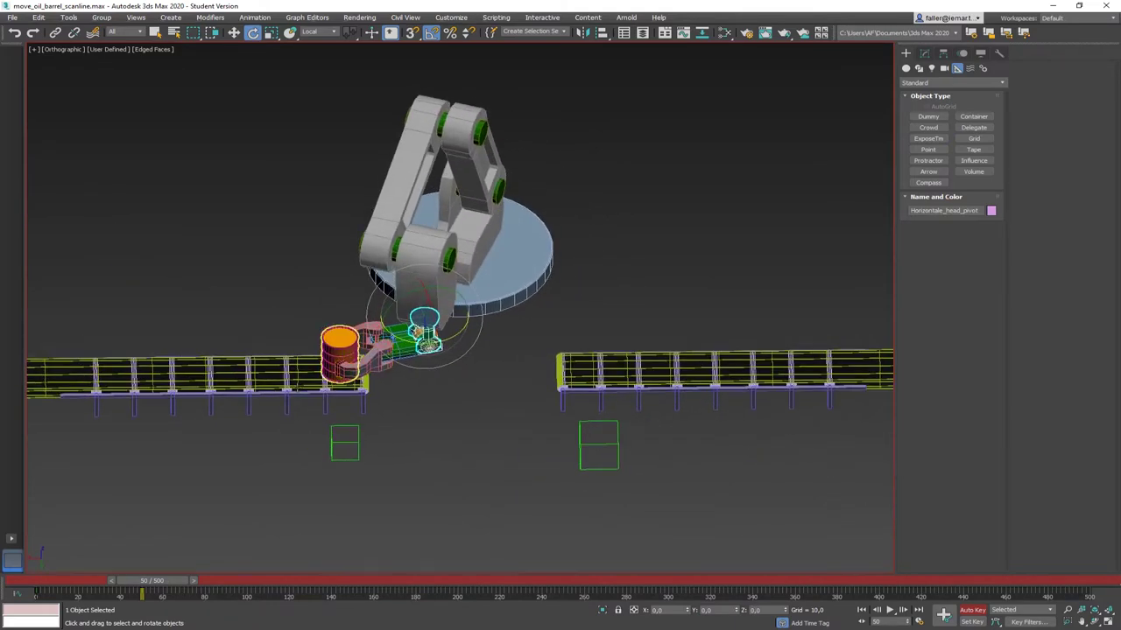
alt+middle_drag(498, 388, 571, 388)
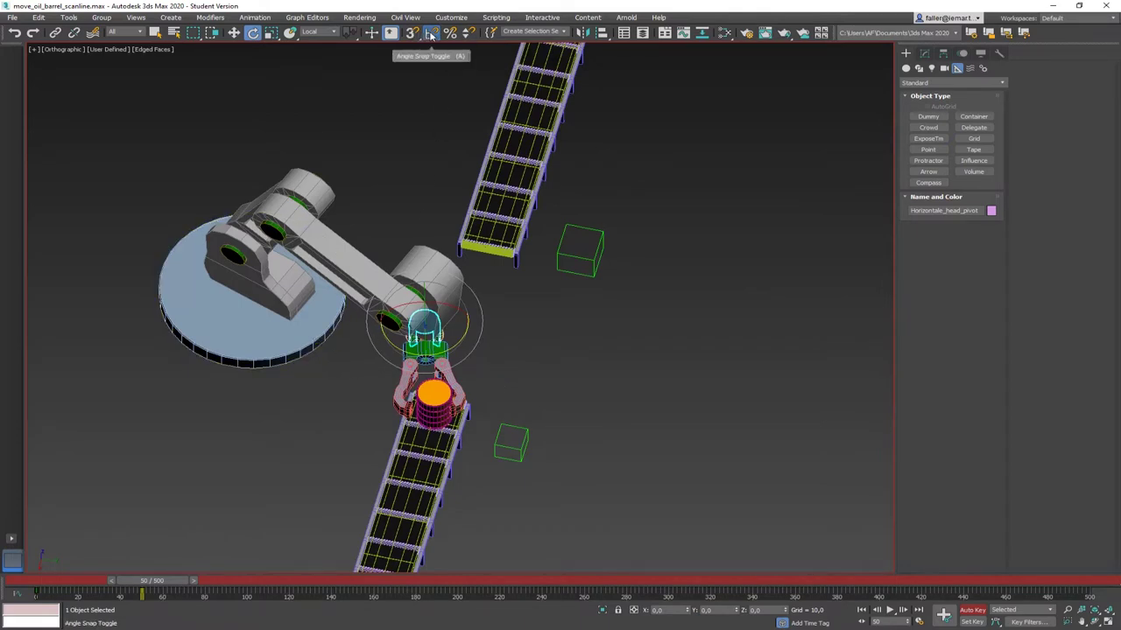
scroll(344, 348, up, 4)
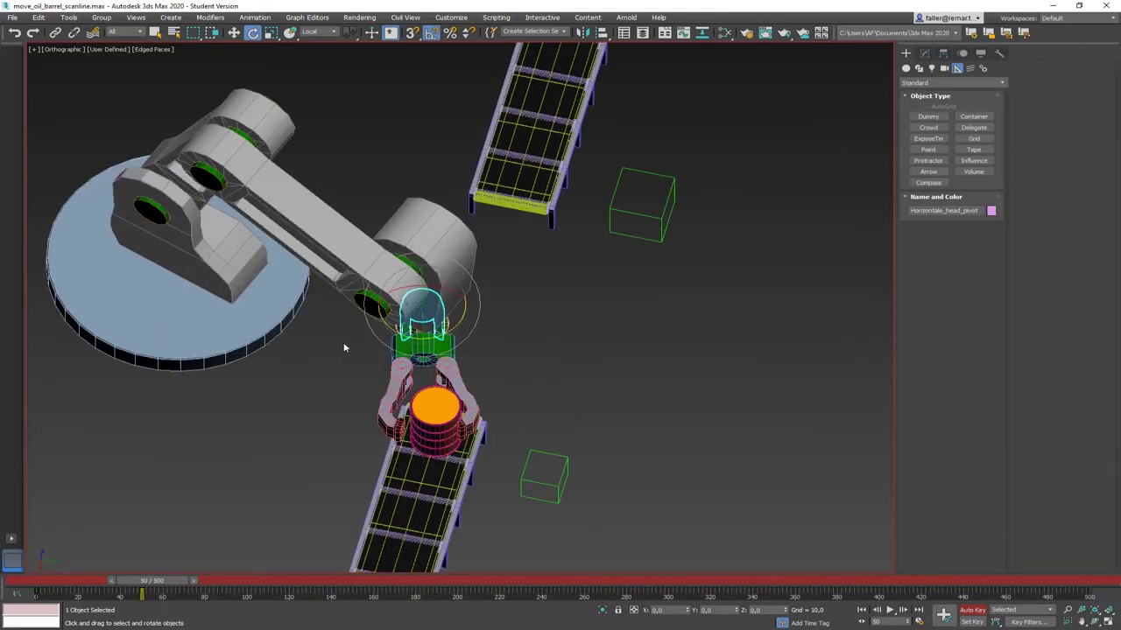
In Top view, turn Horizontale_head_pivot -3.69° to align the gripper with the barrel
key(t)
scroll(374, 371, up, 6)
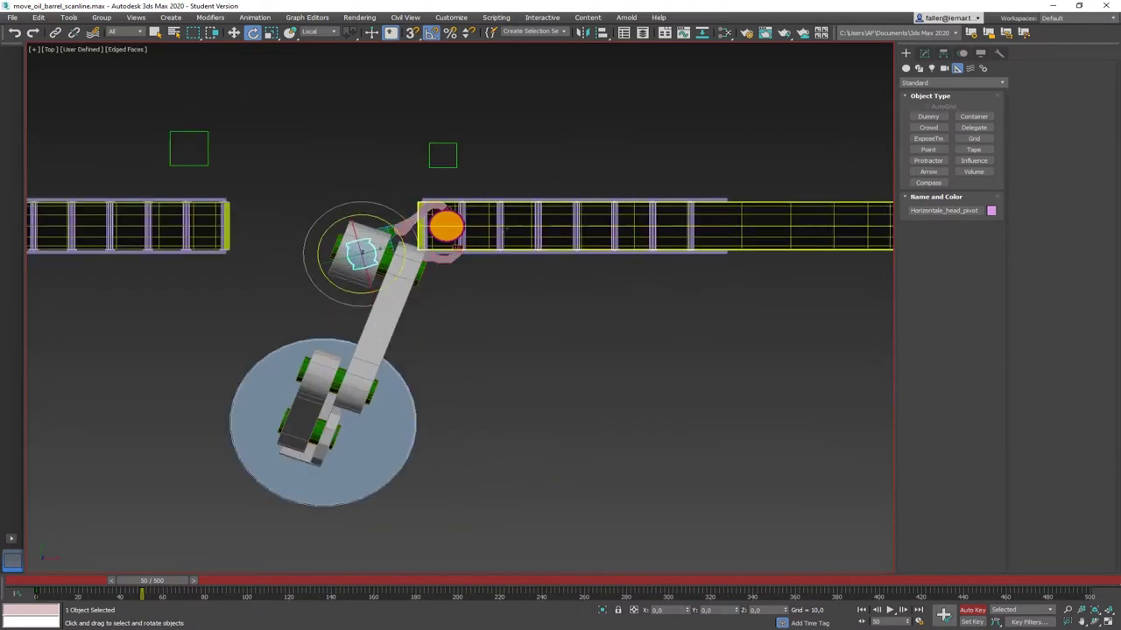
scroll(501, 231, up, 3)
middle_drag(501, 231, 432, 145)
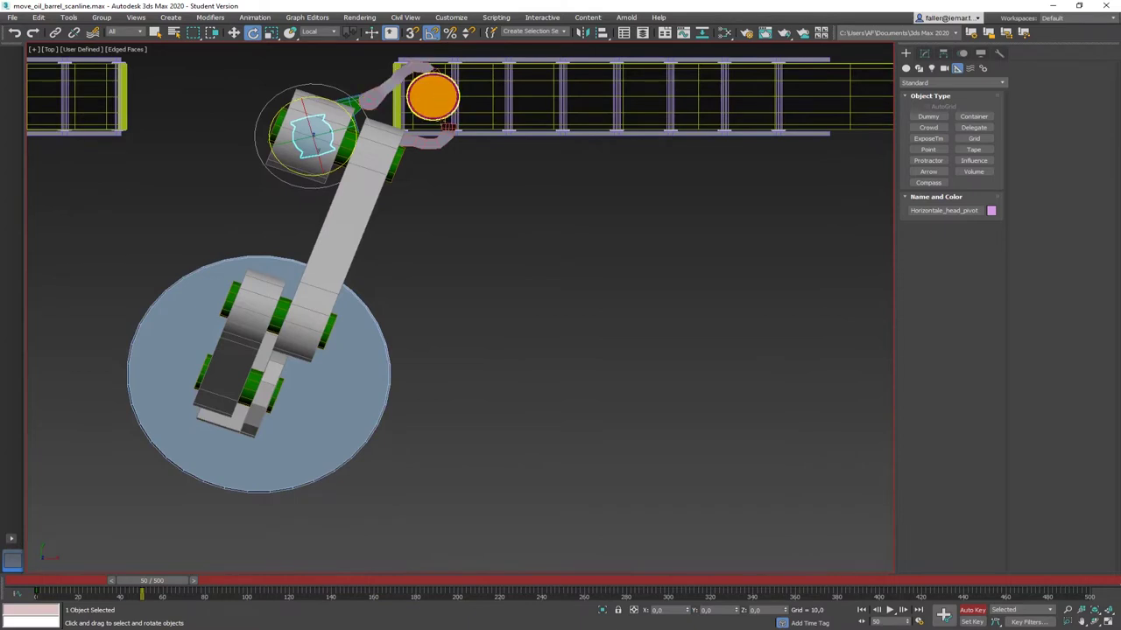
middle_drag(446, 218, 459, 267)
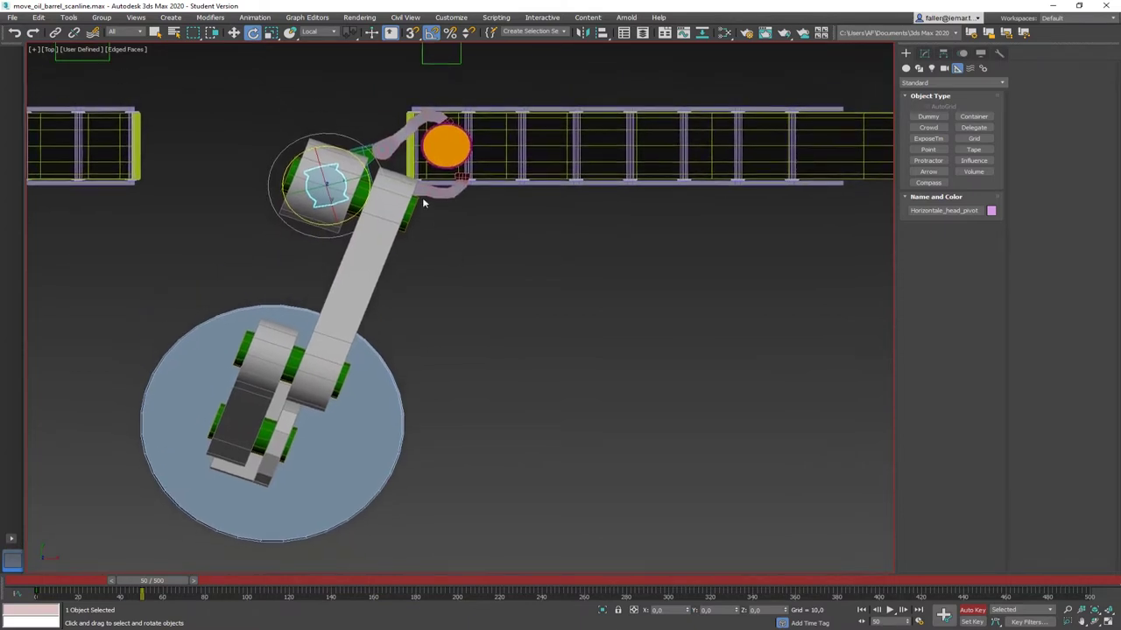
scroll(423, 185, up, 5)
middle_drag(416, 193, 413, 288)
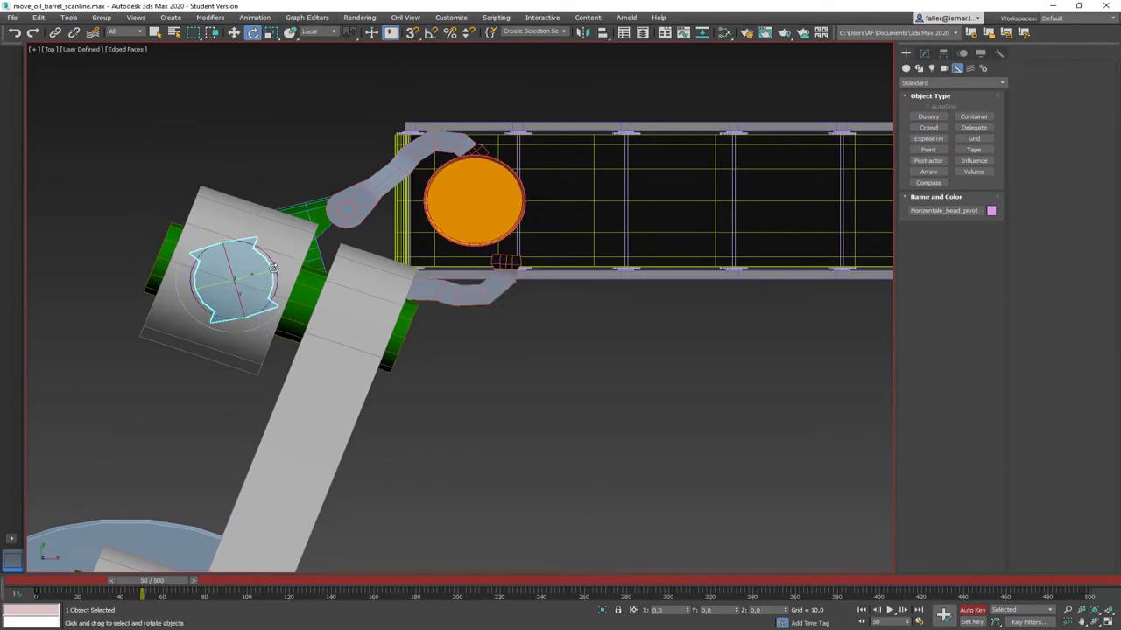
drag(275, 267, 325, 245)
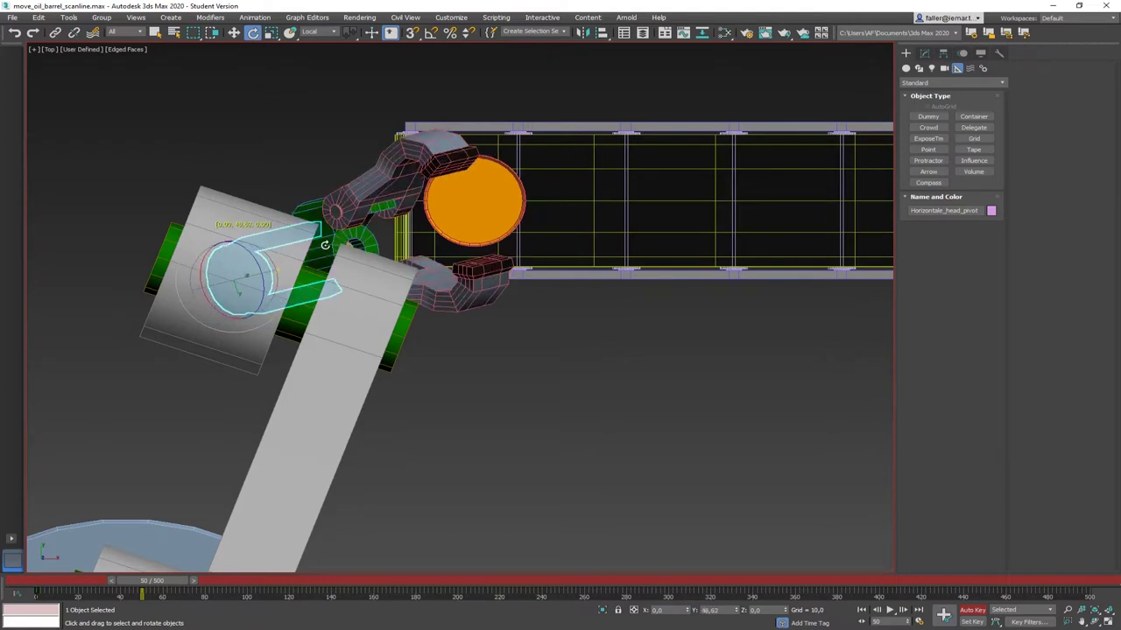
click(16, 34)
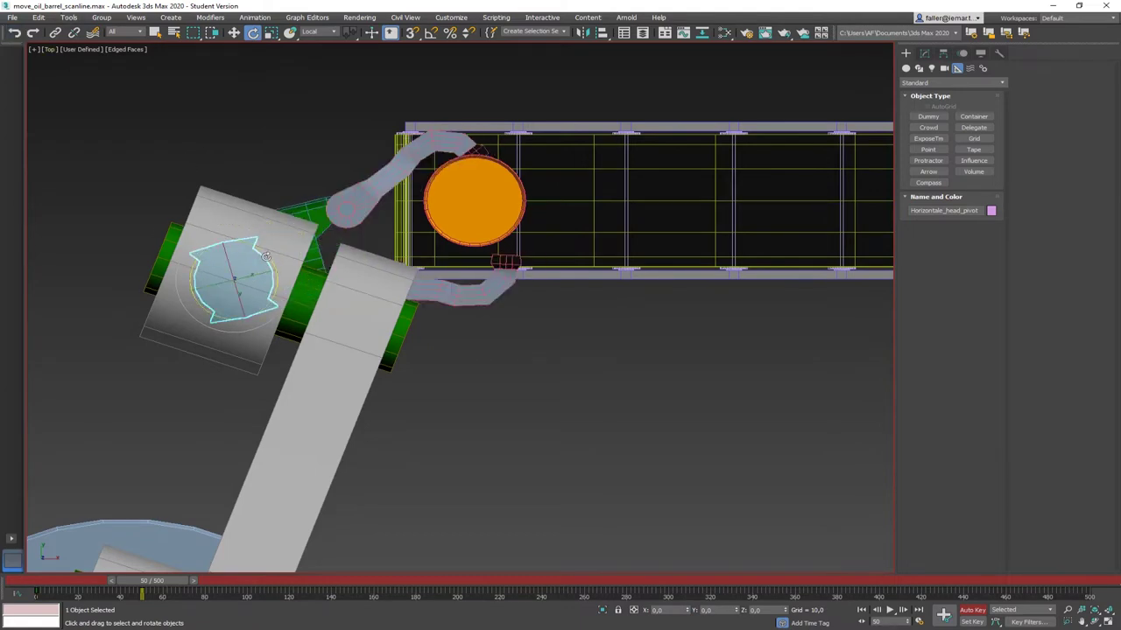
drag(266, 253, 271, 246)
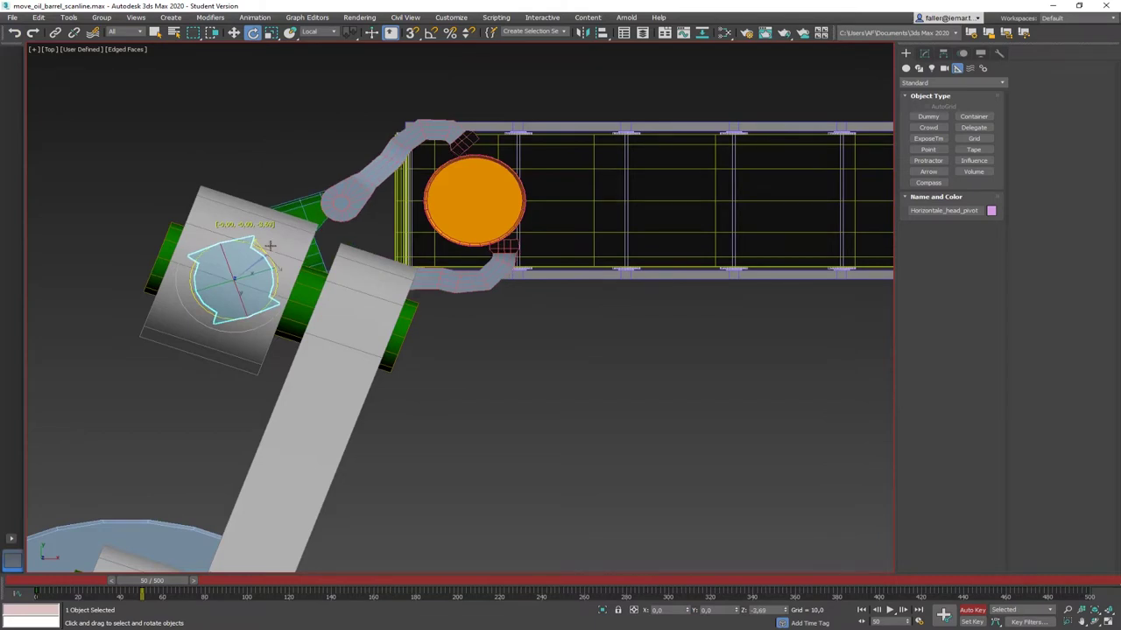
Rotate the Base -3.43° and return to an angled perspective view of the gripper
drag(270, 246, 270, 245)
middle_drag(270, 245, 323, 145)
click(263, 434)
scroll(263, 433, up, 2)
middle_drag(263, 433, 341, 147)
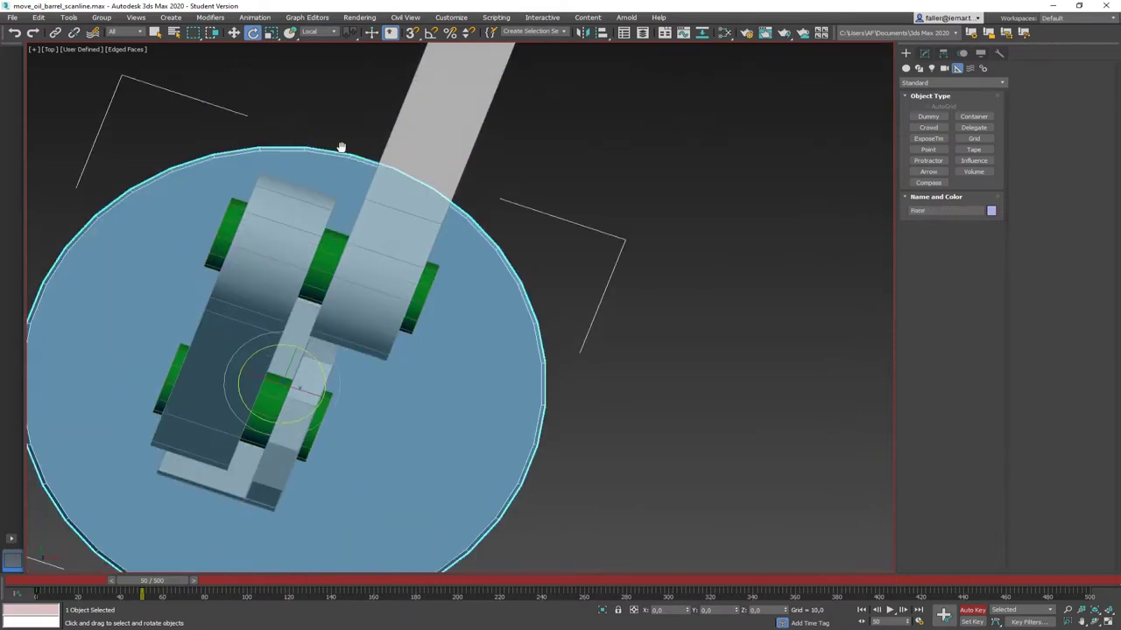
scroll(336, 358, down, 3)
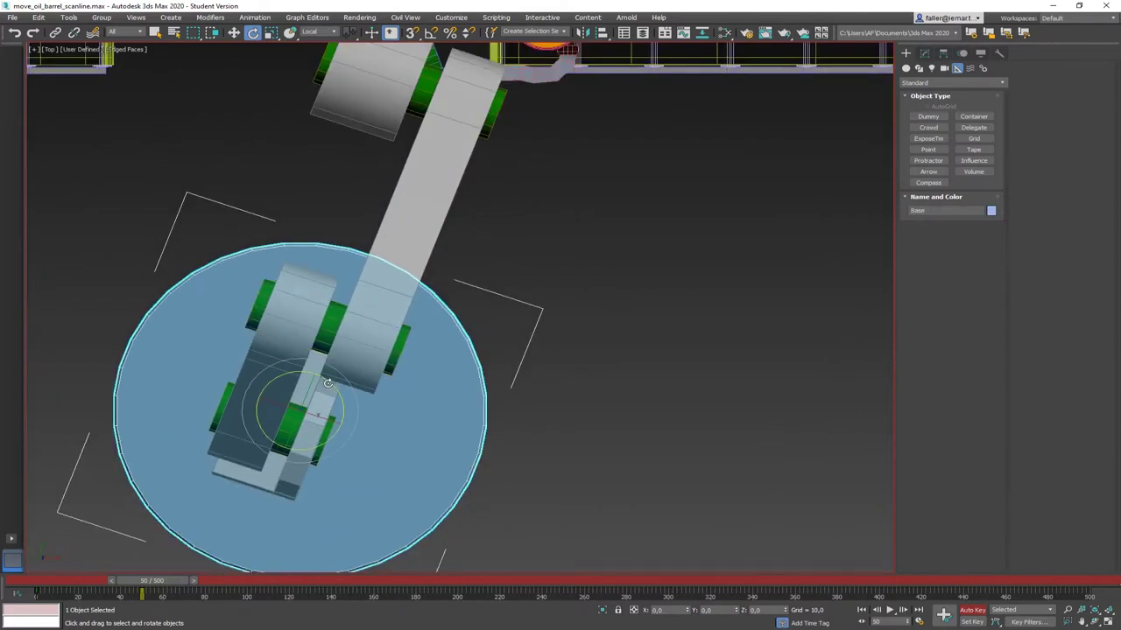
drag(327, 383, 323, 382)
middle_drag(391, 176, 362, 325)
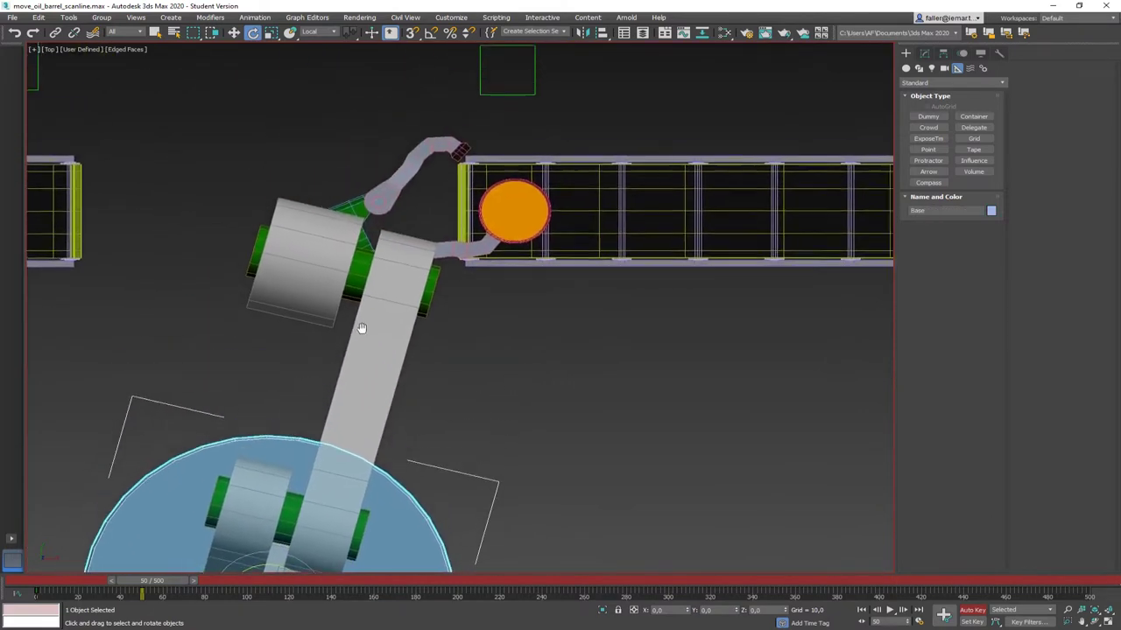
alt+middle_drag(348, 249, 449, 324)
click(448, 322)
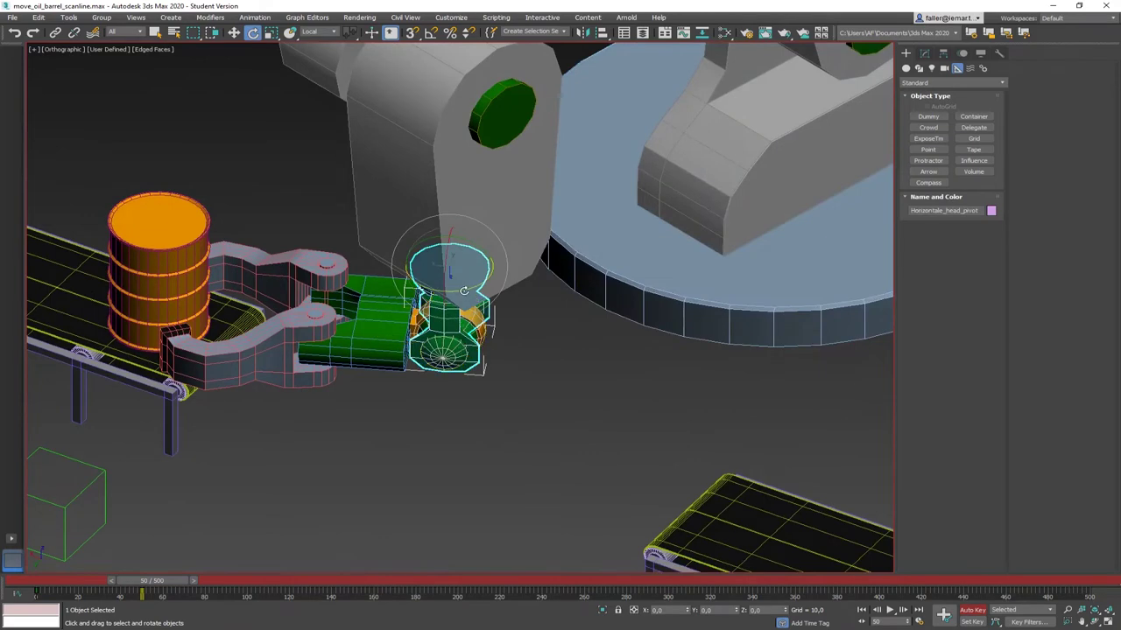
Turn Horizontale_head_pivot about 4.45° toward the barrel
drag(464, 290, 462, 302)
alt+middle_drag(462, 303, 474, 348)
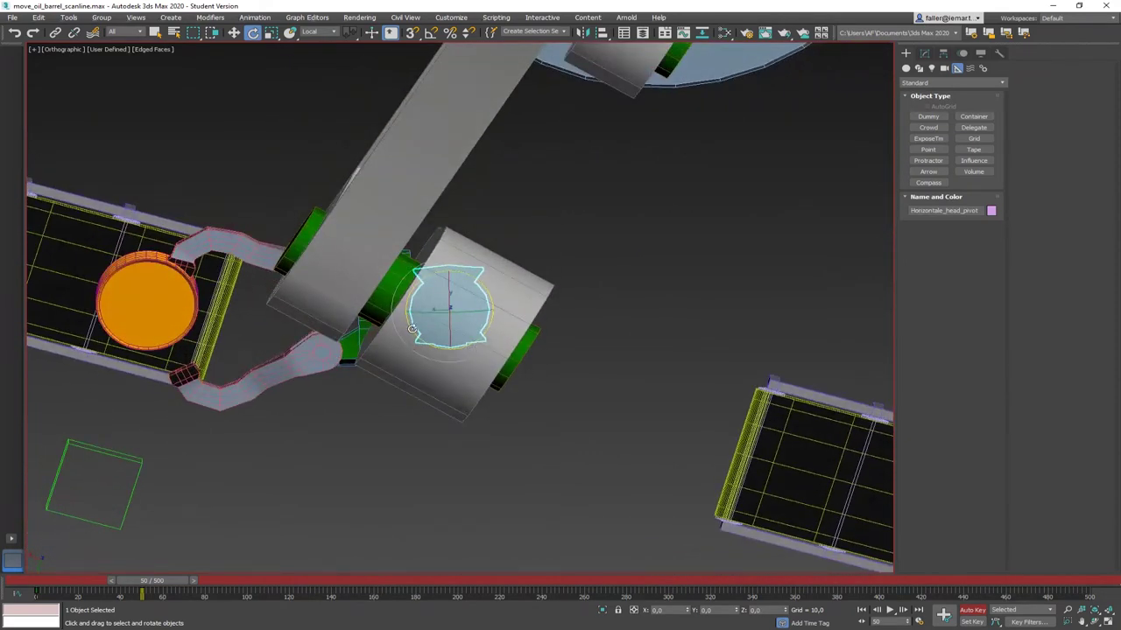
drag(412, 328, 408, 325)
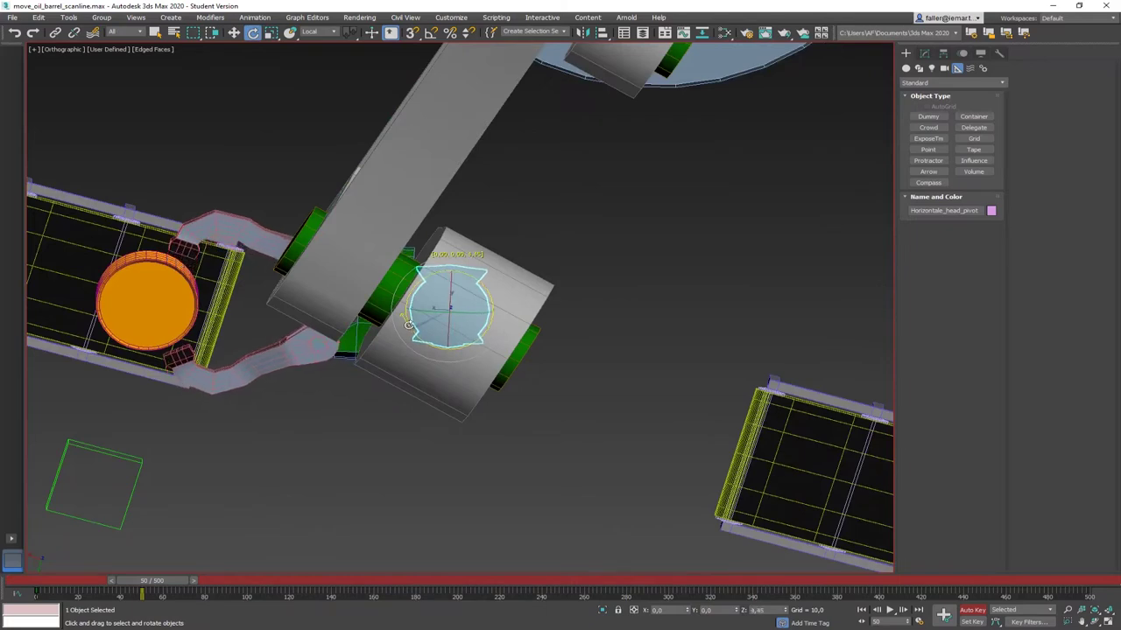
alt+middle_drag(410, 329, 637, 301)
Try rotating the Base and 3rd_Pivot (about -4°), undoing both trials
click(774, 267)
alt+middle_drag(774, 267, 718, 297)
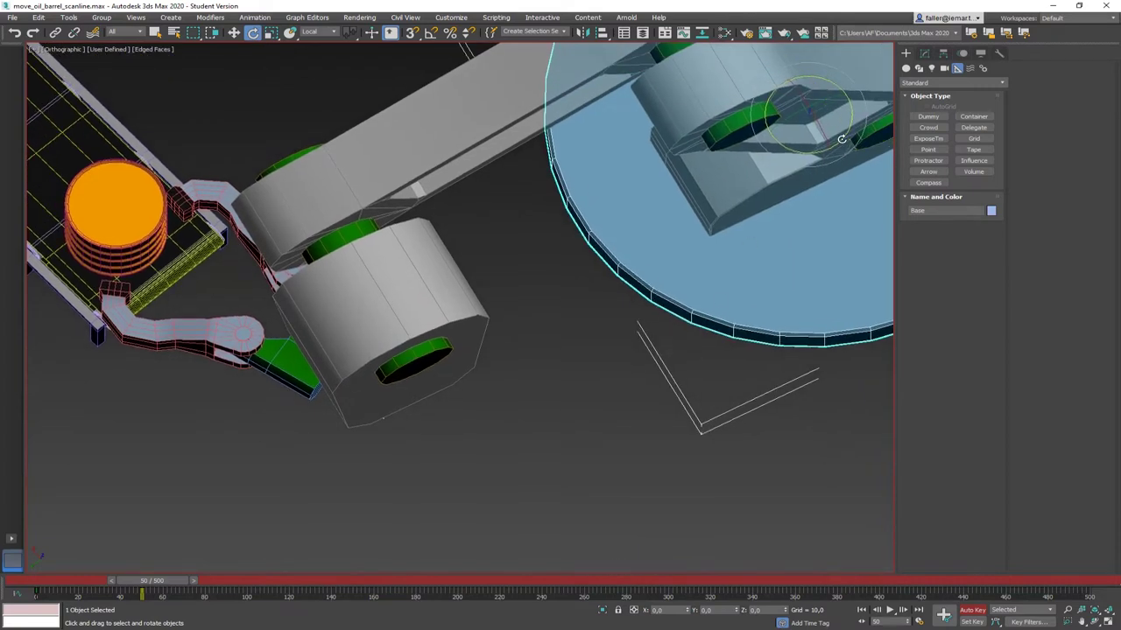
drag(841, 138, 839, 142)
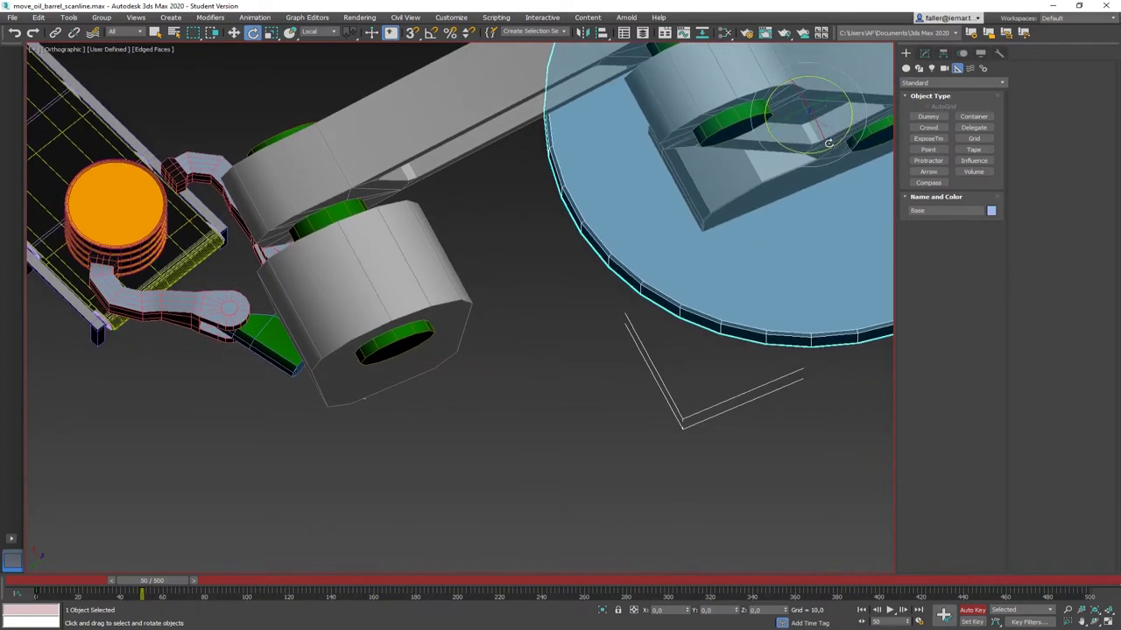
key(ctrl+z)
click(425, 351)
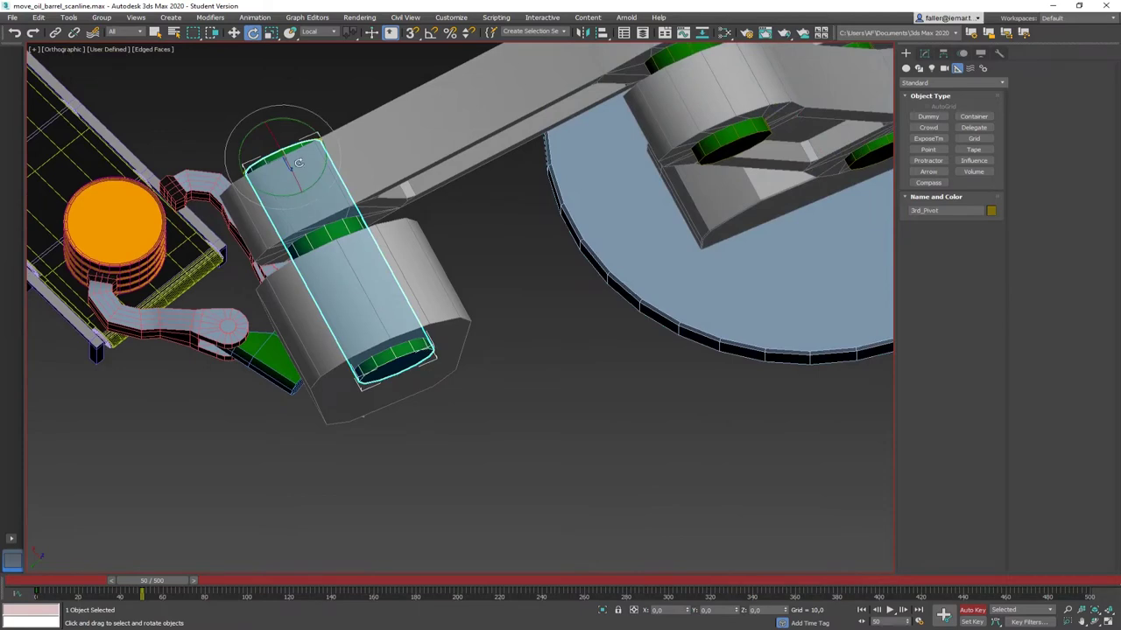
alt+middle_drag(269, 158, 289, 142)
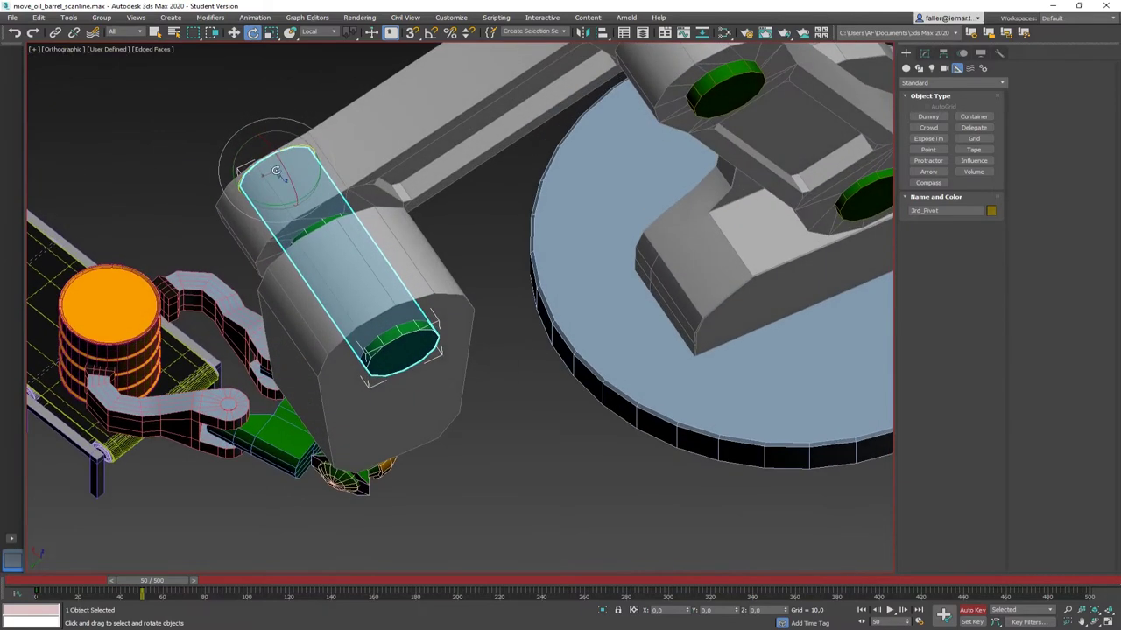
drag(282, 148, 287, 149)
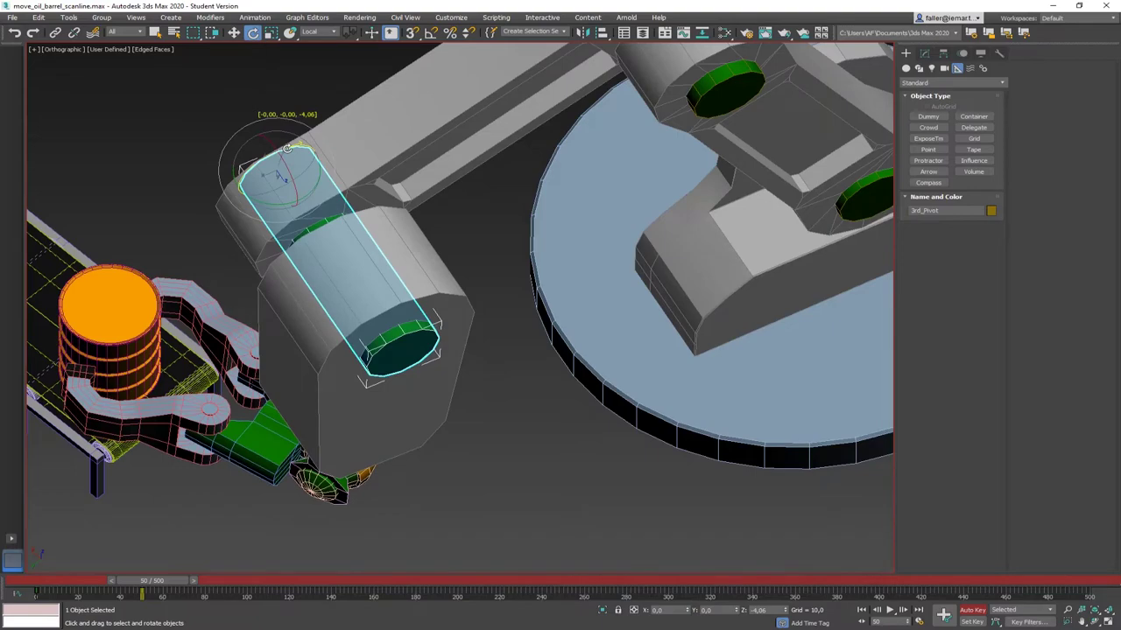
click(19, 35)
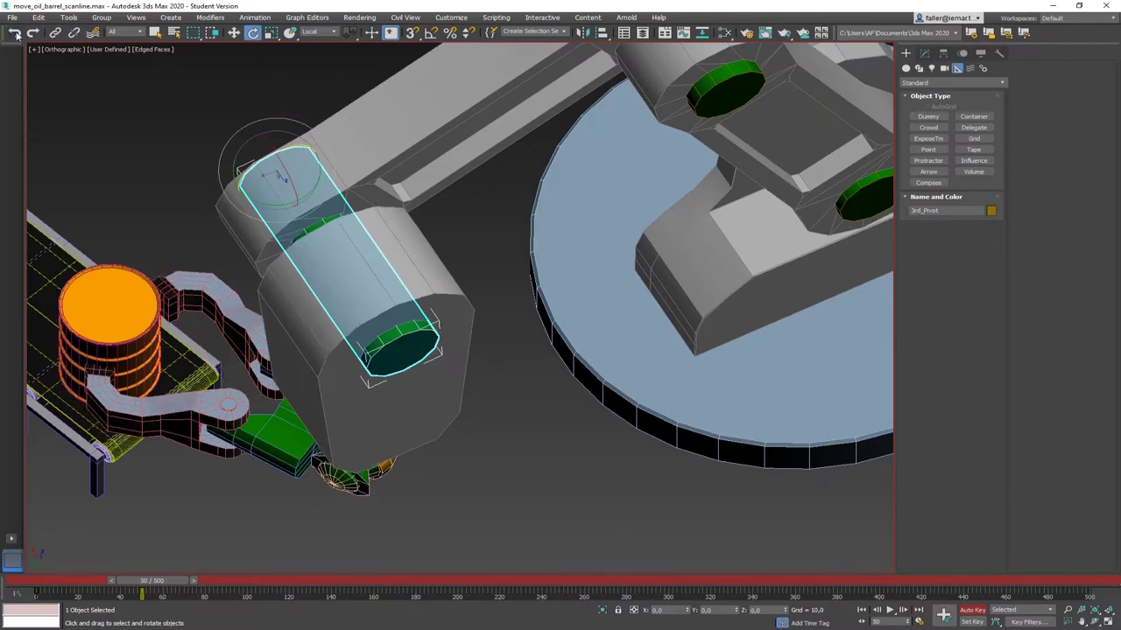
alt+middle_drag(93, 174, 286, 386)
Nudge the head pivot by -1.23° and -0.69° to centre the claws on the barrel
click(385, 503)
alt+middle_drag(386, 504, 471, 298)
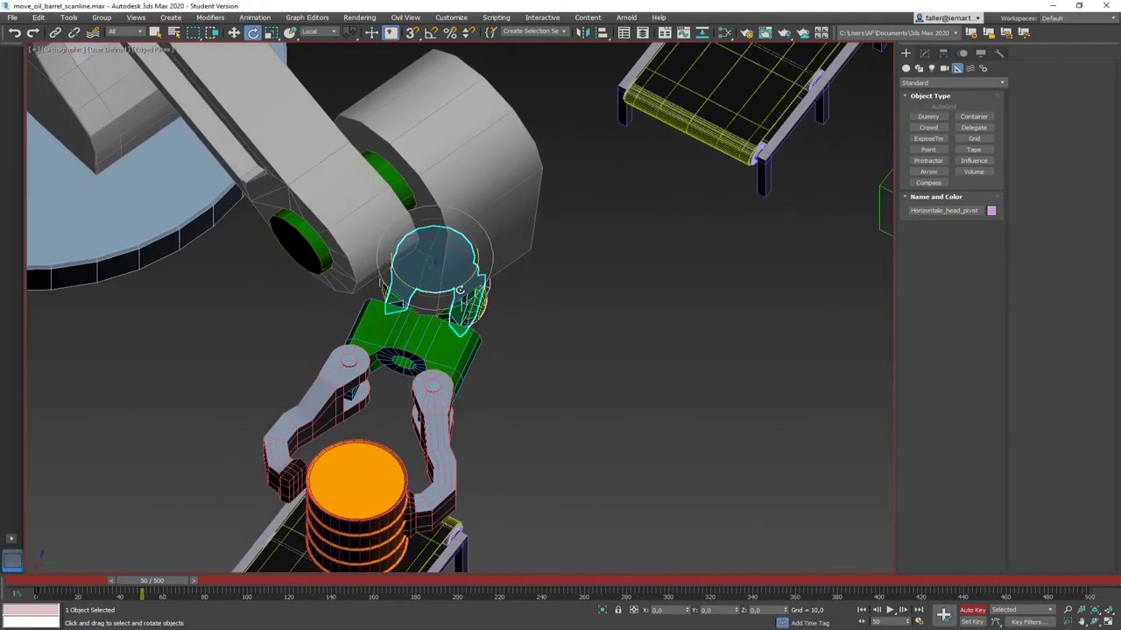
drag(459, 289, 462, 289)
alt+middle_drag(462, 289, 468, 366)
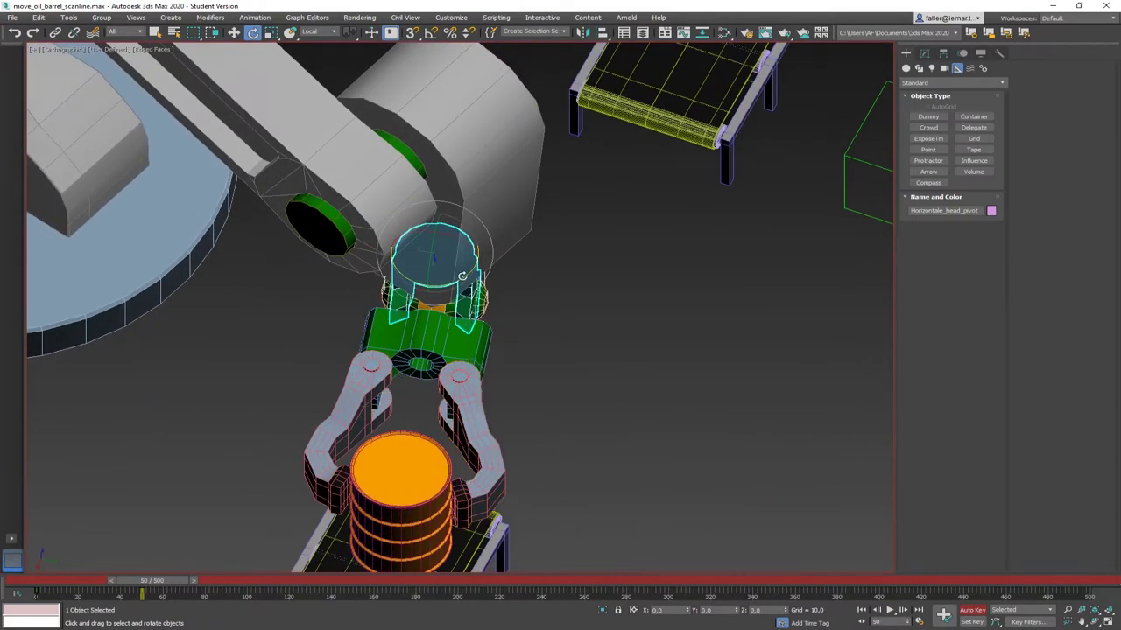
drag(462, 277, 462, 277)
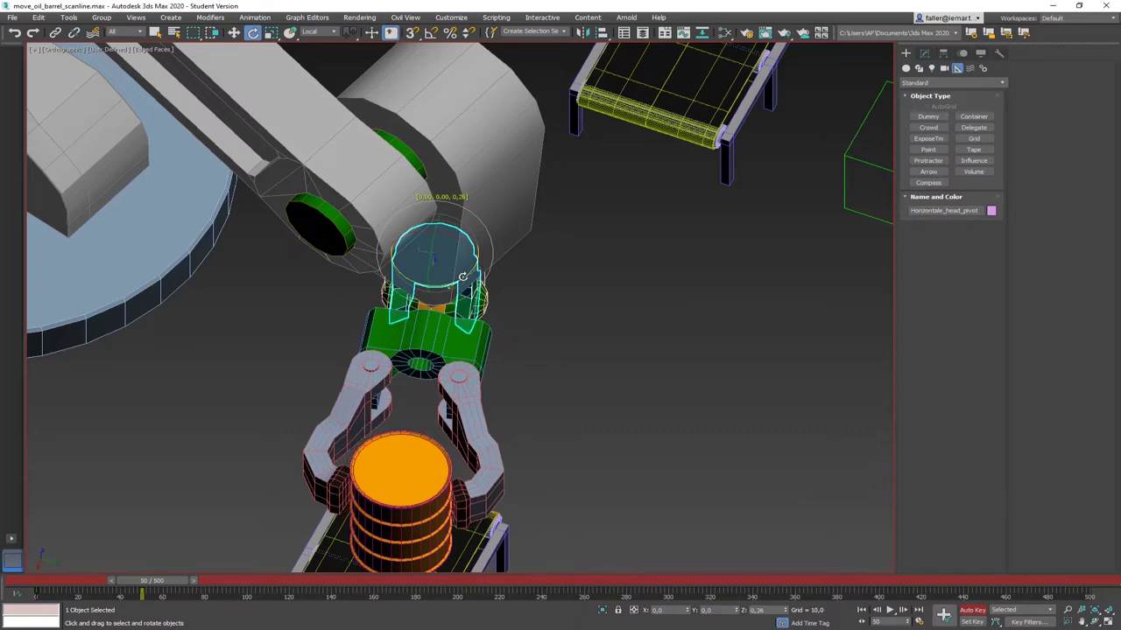
alt+middle_drag(526, 350, 529, 422)
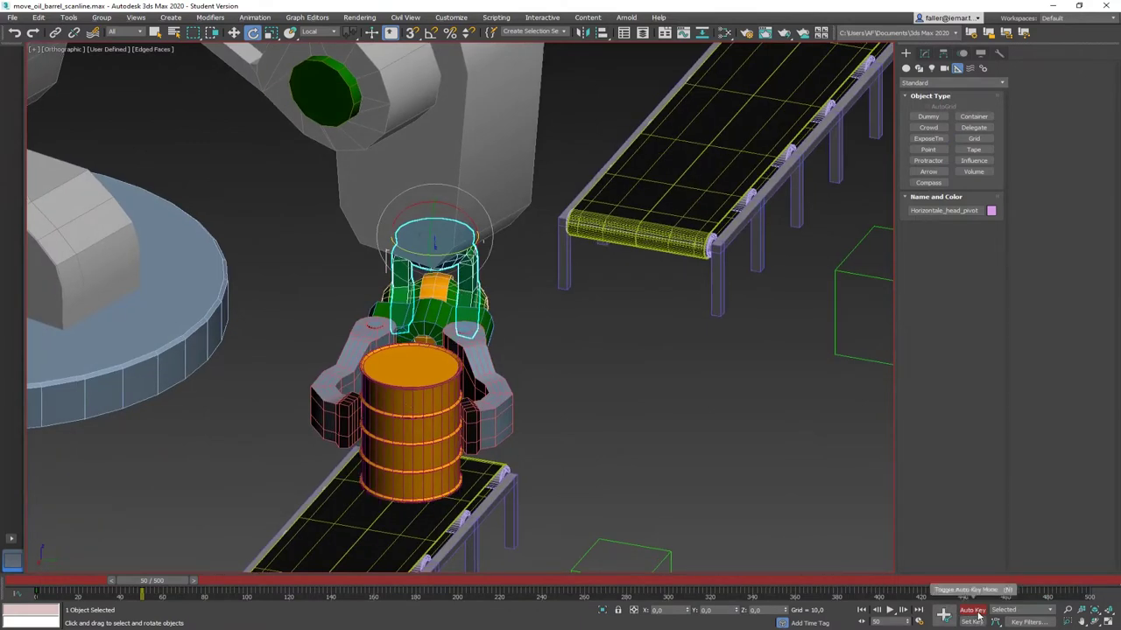
Scrub the timeline to preview the arm reaching the barrel, then activate Select and Rotate
scroll(648, 376, down, 8)
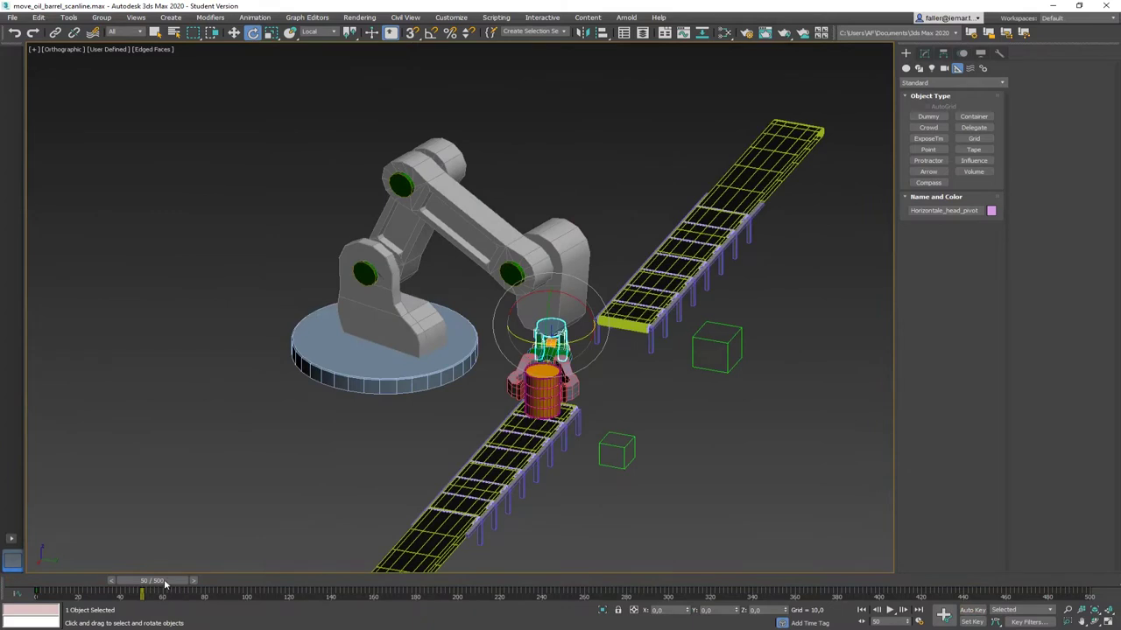
mouse_move(165, 585)
mouse_down()
mouse_move(40, 586)
mouse_move(183, 580)
mouse_move(49, 582)
mouse_move(178, 579)
mouse_move(60, 579)
mouse_move(166, 578)
mouse_up()
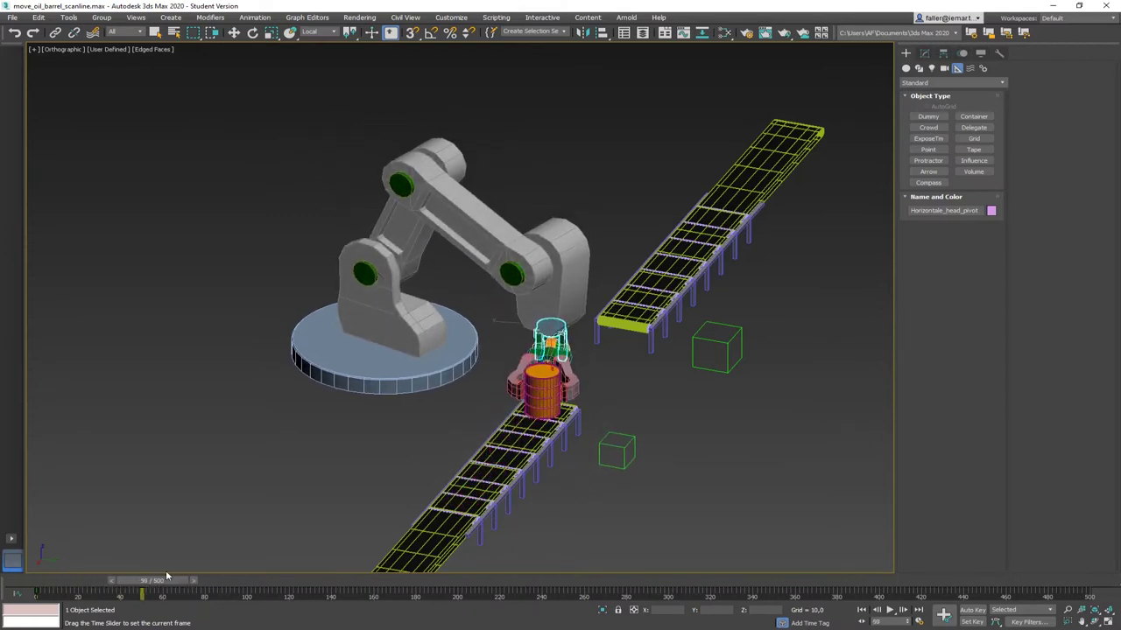
key(e)
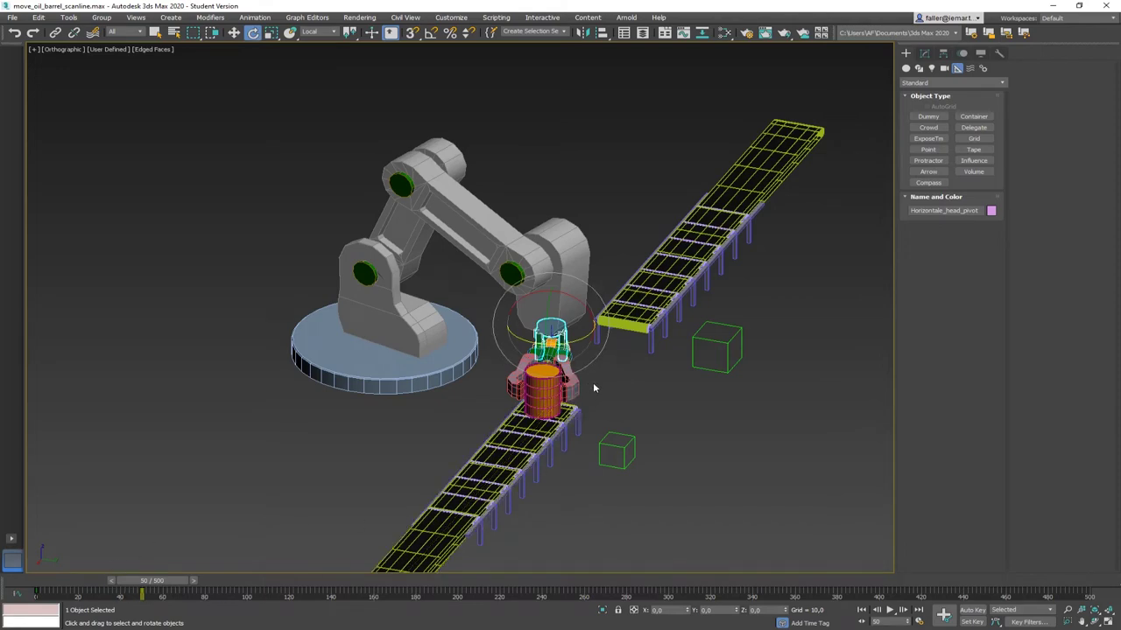
Rotate Clamp02 around its pivot over the barrel, discarding the first attempt
alt+middle_drag(593, 388, 539, 326)
scroll(541, 424, up, 5)
click(548, 409)
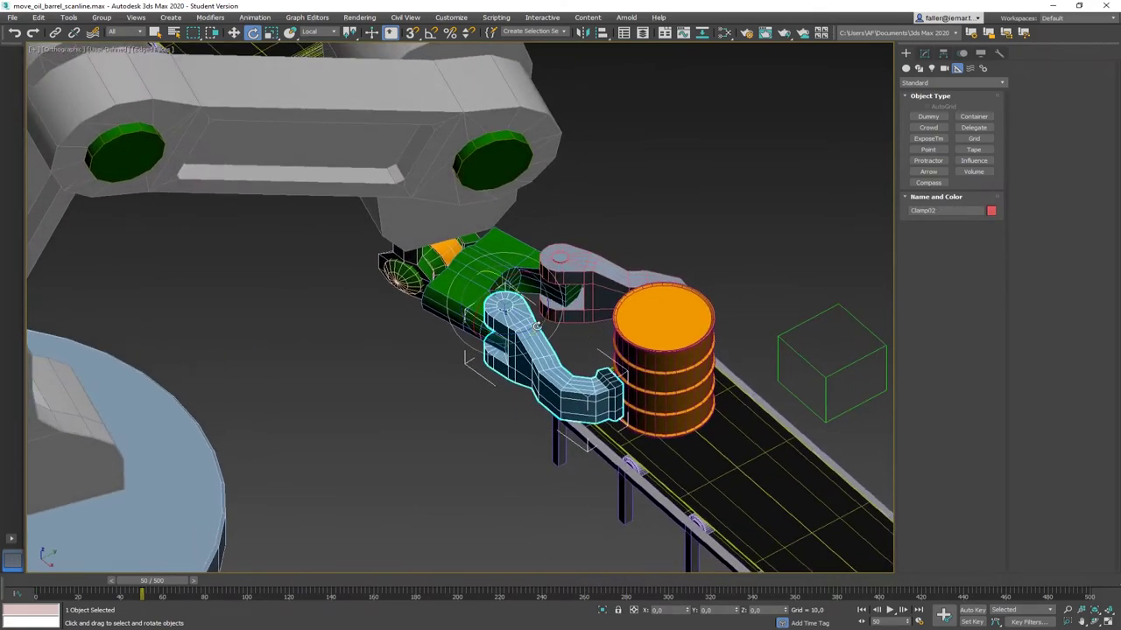
drag(536, 325, 536, 324)
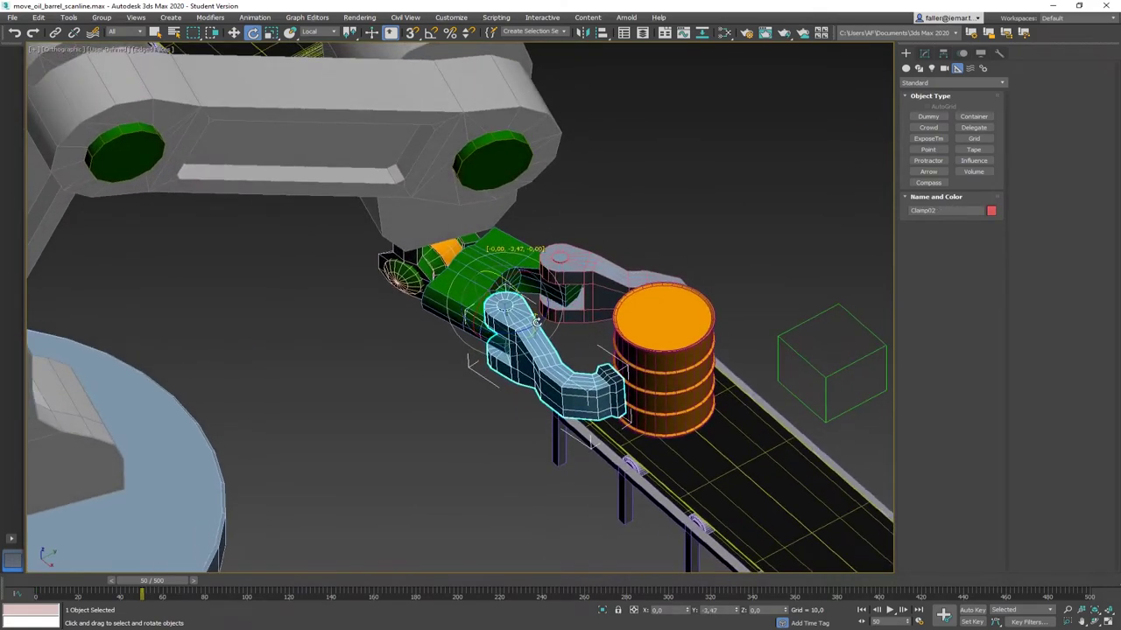
click(14, 32)
alt+middle_drag(355, 311, 442, 337)
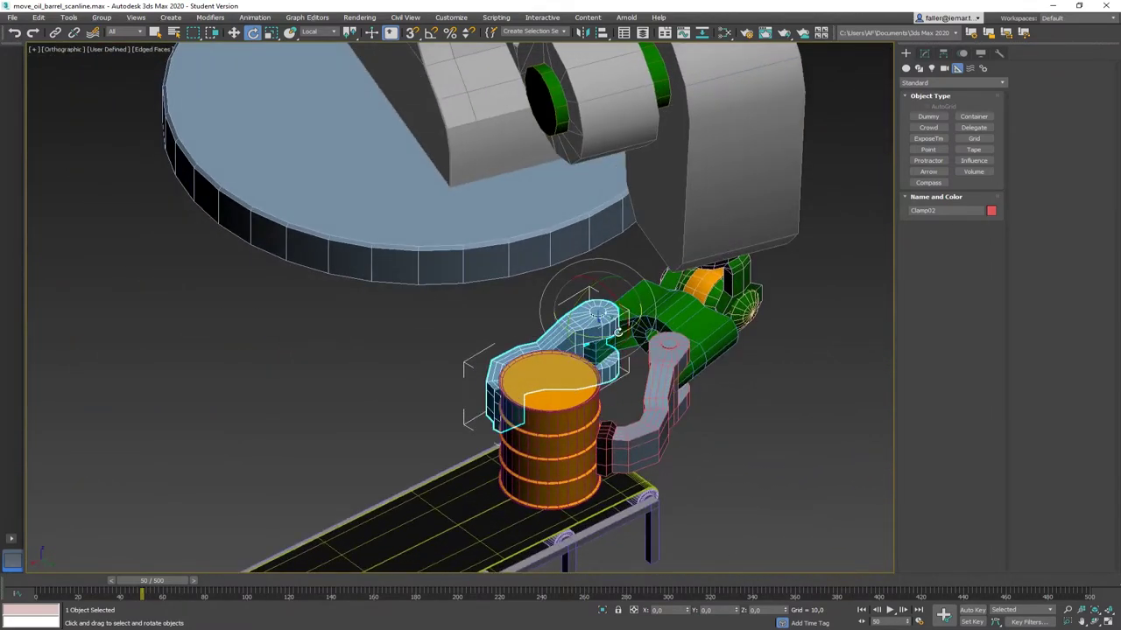
drag(617, 331, 591, 359)
alt+middle_drag(591, 359, 670, 420)
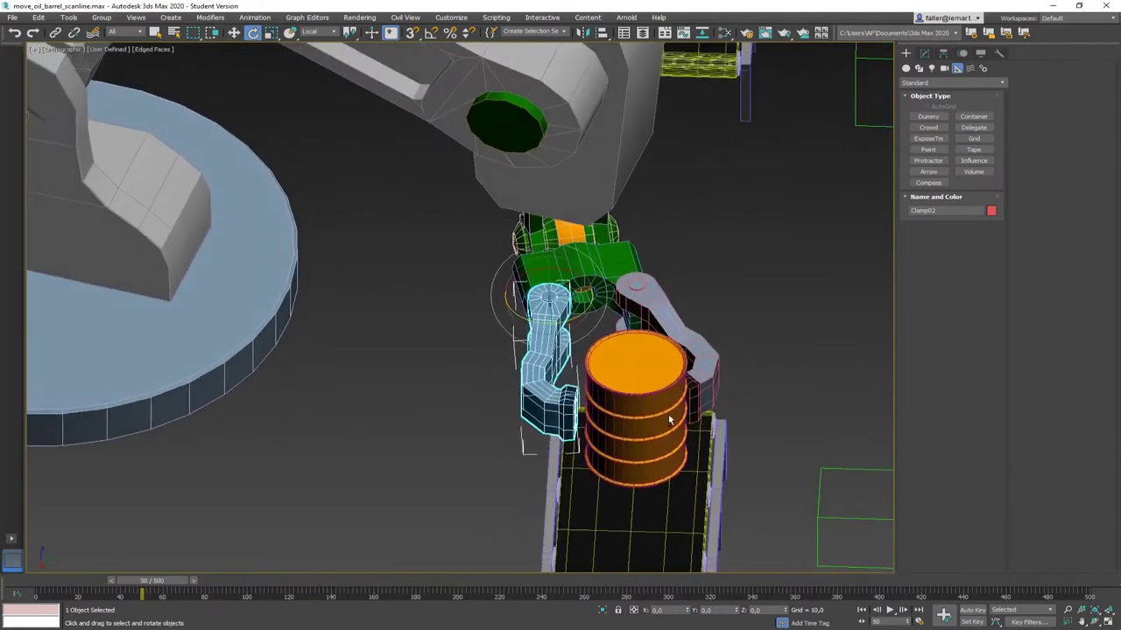
drag(586, 310, 578, 324)
alt+middle_drag(577, 324, 691, 438)
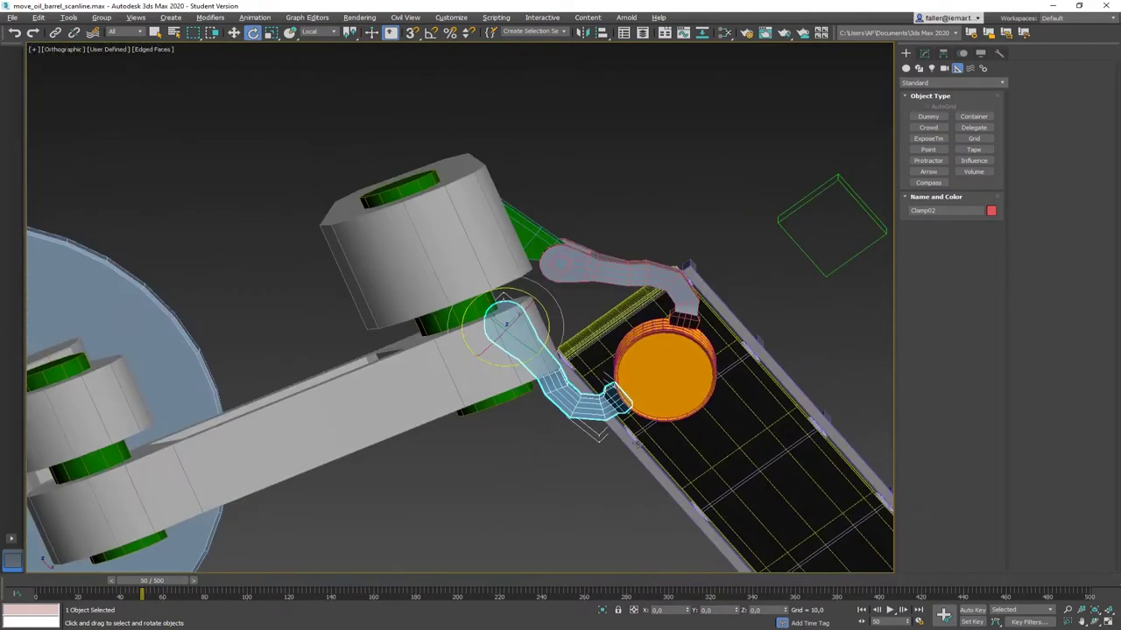
Rotate Clamp01 around its pivot toward the barrel
click(595, 247)
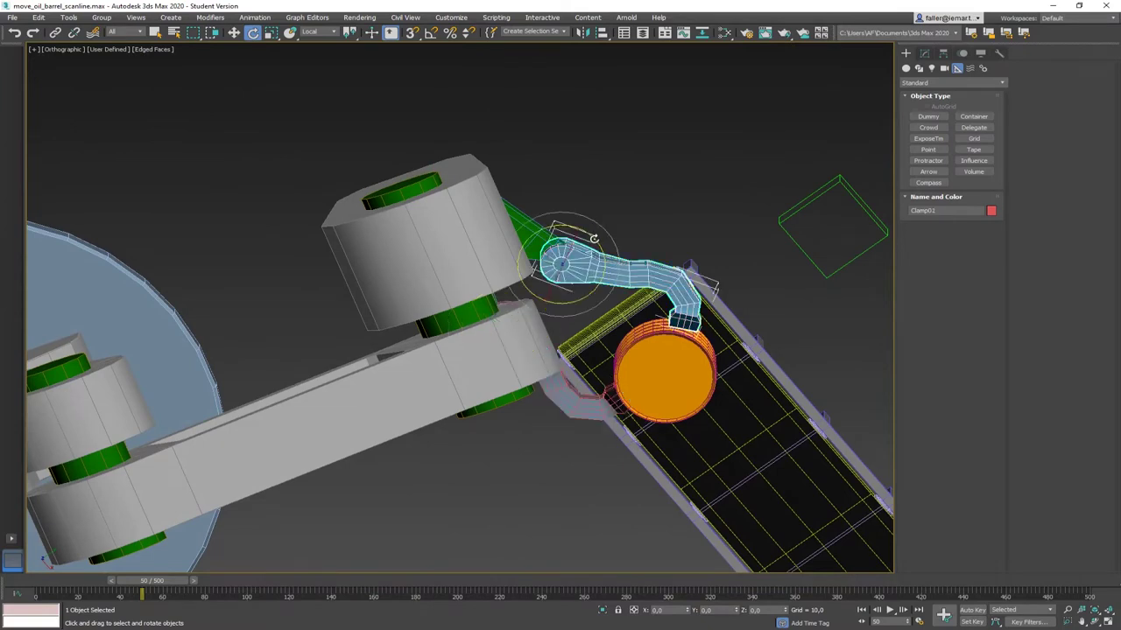
drag(594, 238, 604, 255)
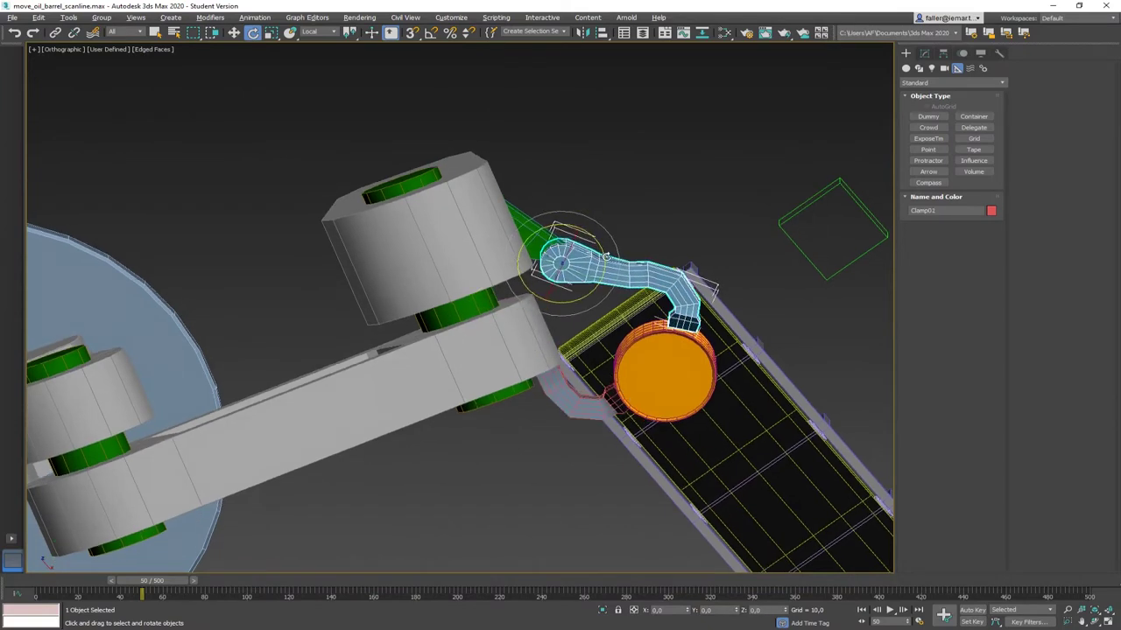
alt+middle_drag(604, 255, 422, 436)
At frame 39, swing Clamp02 outward to the left and Clamp01 outward to the right
drag(169, 586, 149, 588)
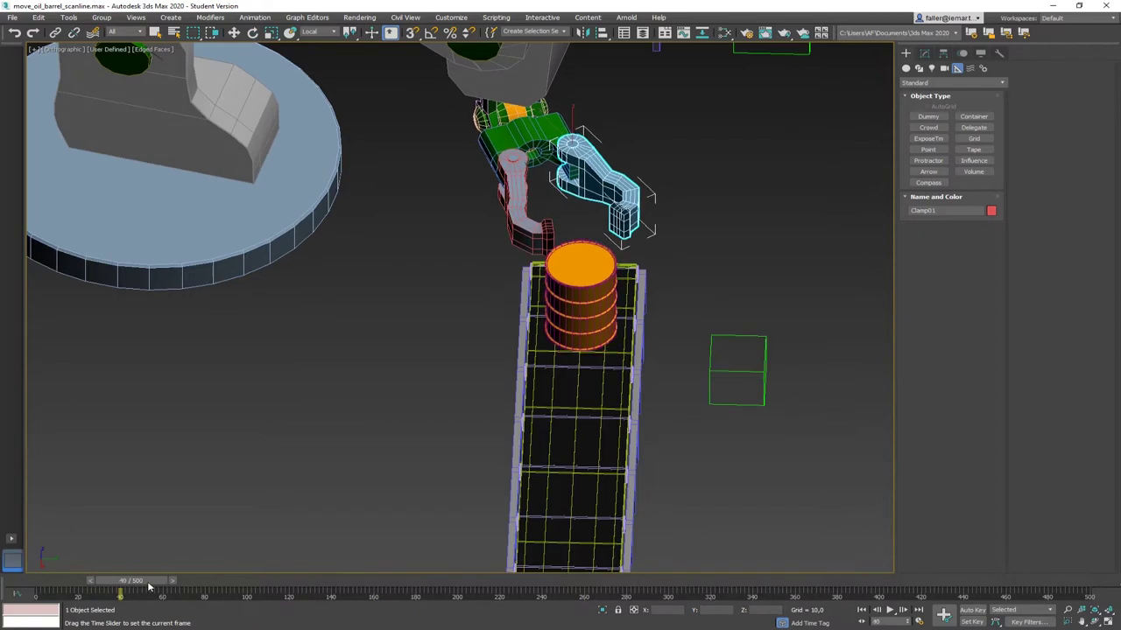
key(e)
click(524, 228)
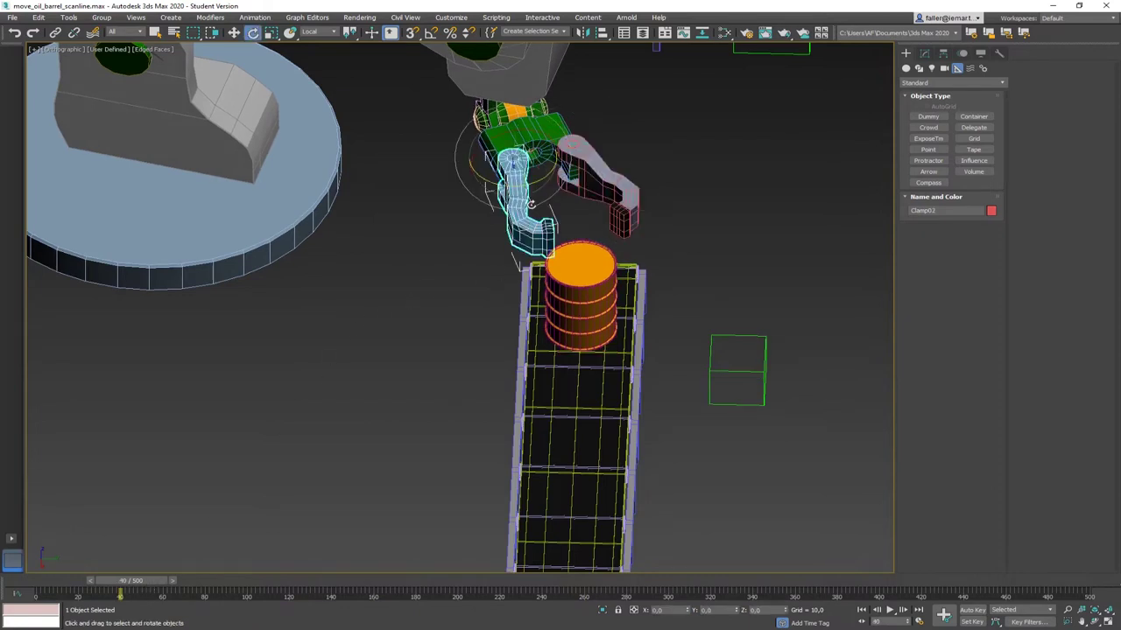
drag(545, 176, 533, 188)
click(610, 189)
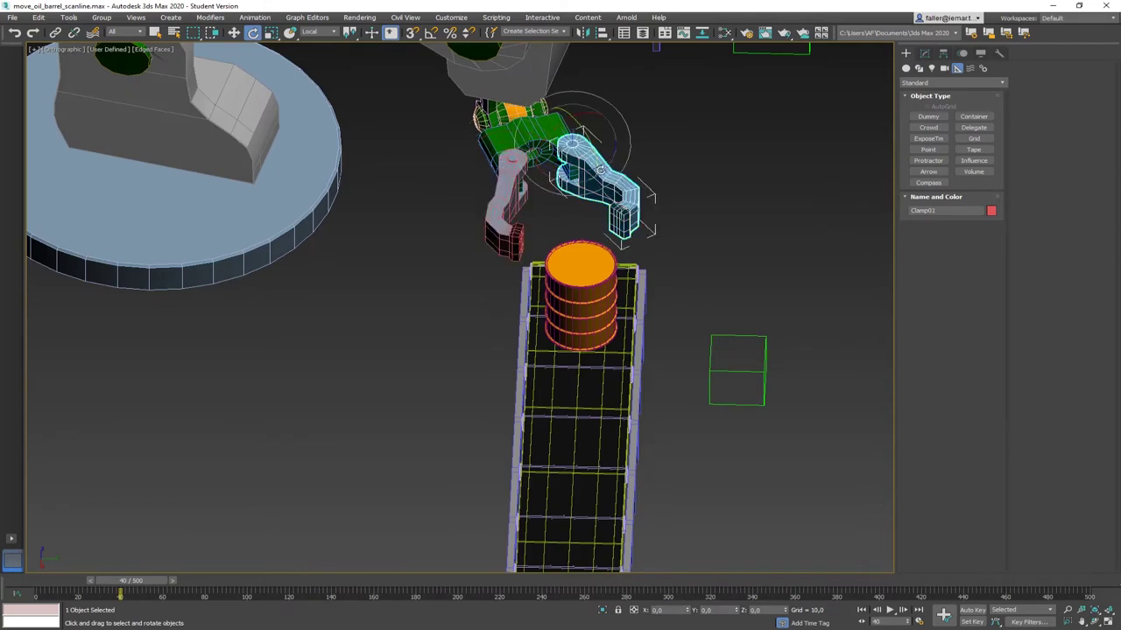
drag(608, 158, 621, 143)
alt+middle_drag(622, 142, 622, 210)
At frame 0, point the clamp straight down, then scrub through frames 31 and 52
drag(150, 584, 68, 584)
alt+middle_drag(332, 472, 453, 392)
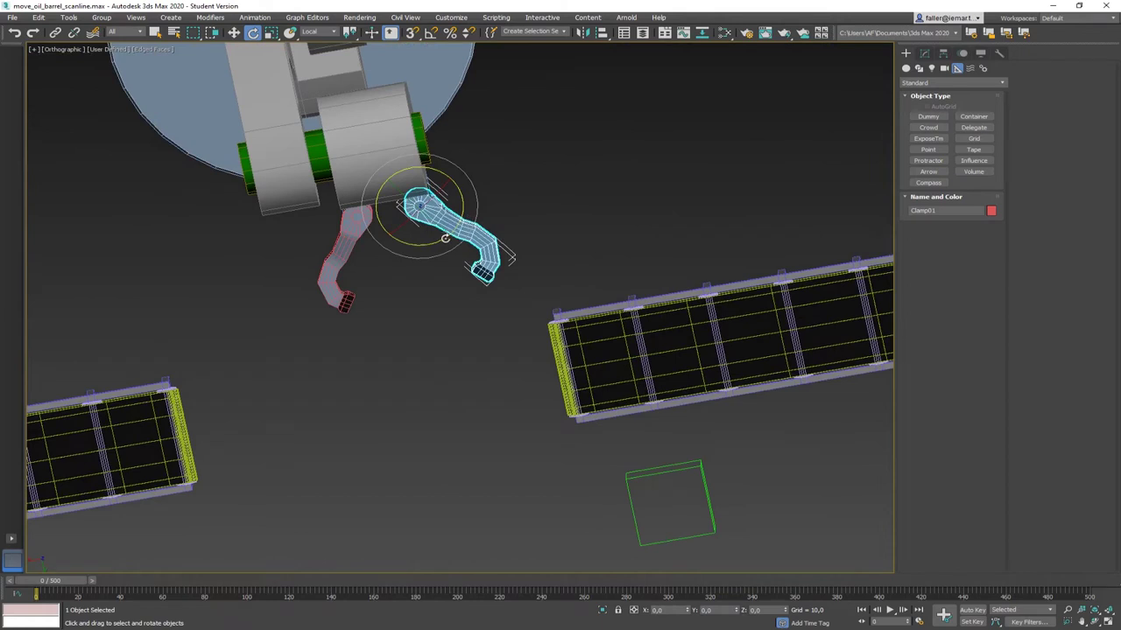
drag(445, 239, 405, 237)
click(348, 293)
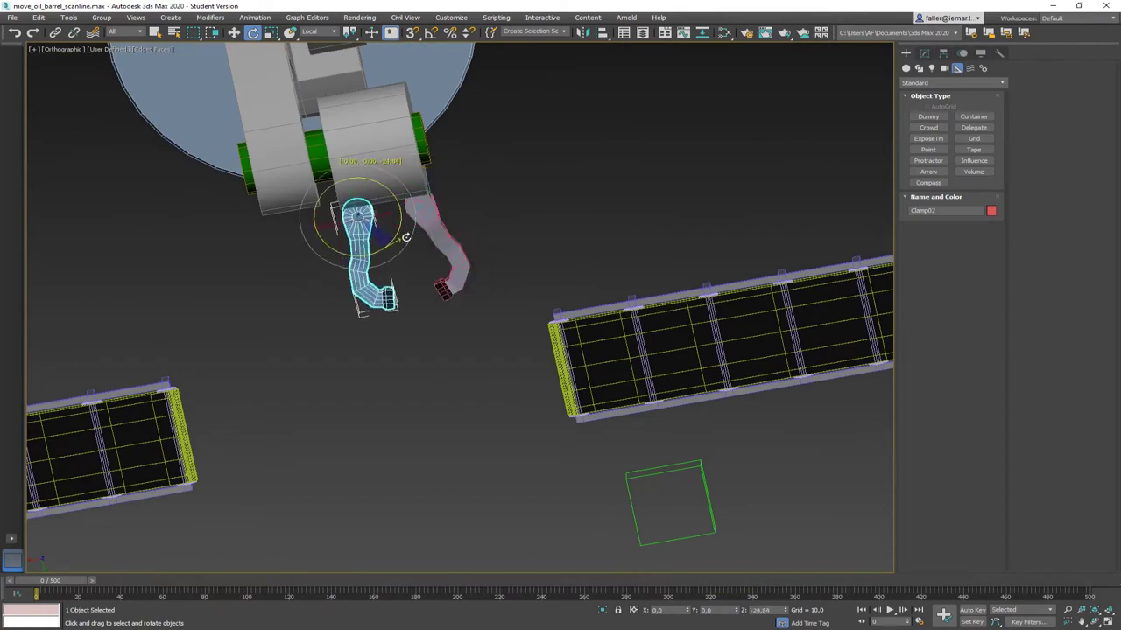
mouse_move(423, 284)
alt+middle_down()
mouse_move(430, 258)
mouse_move(426, 283)
alt+middle_up()
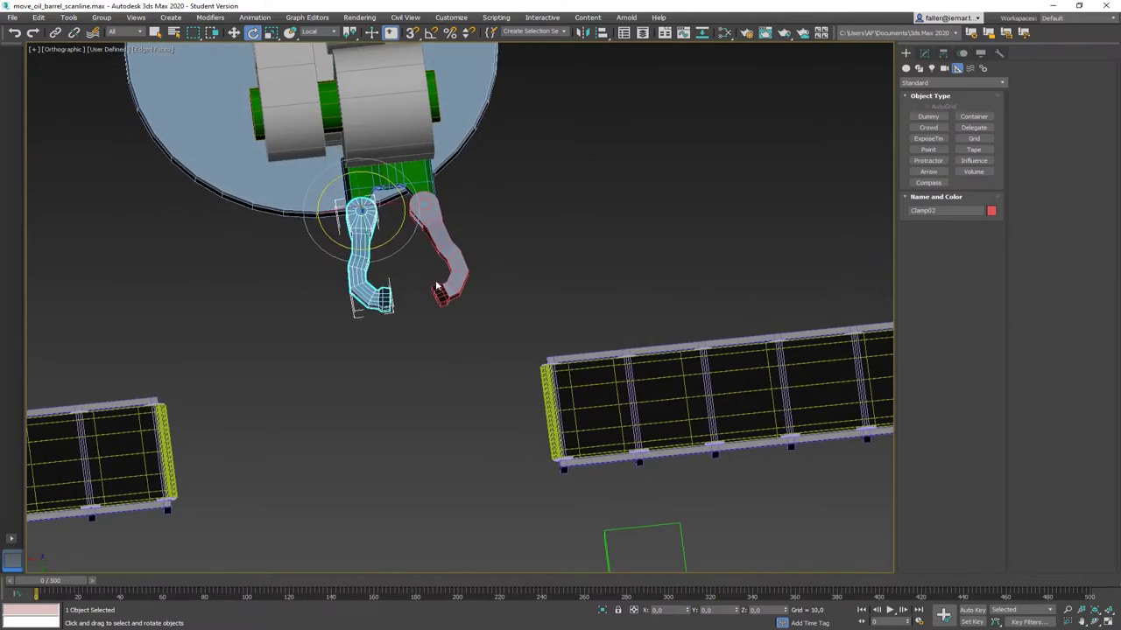
click(437, 287)
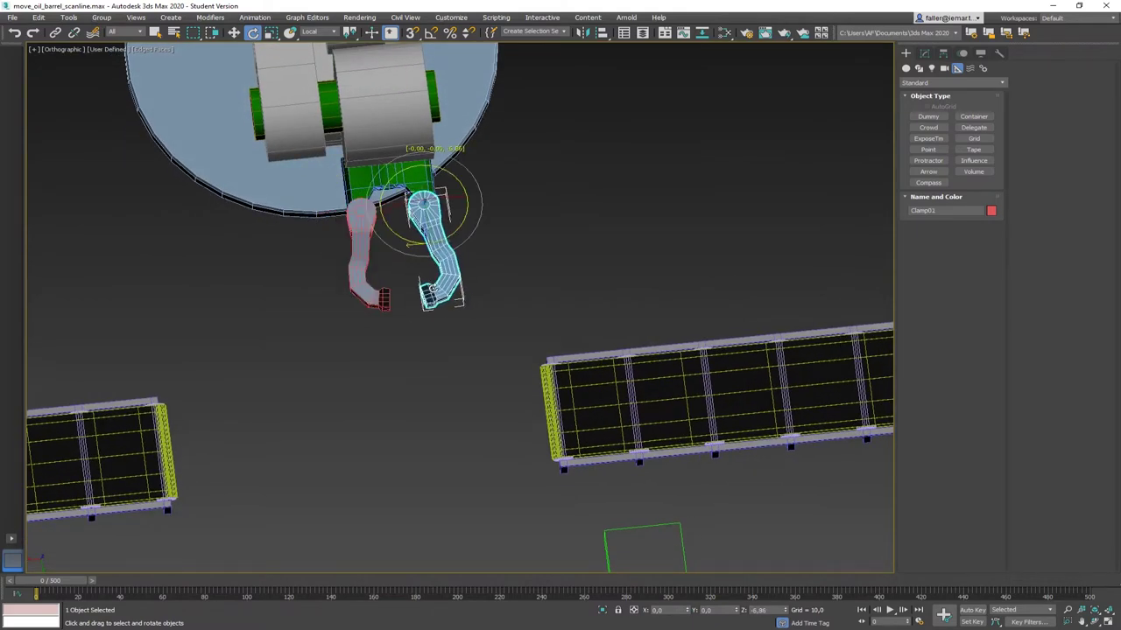
alt+middle_drag(436, 286, 456, 305)
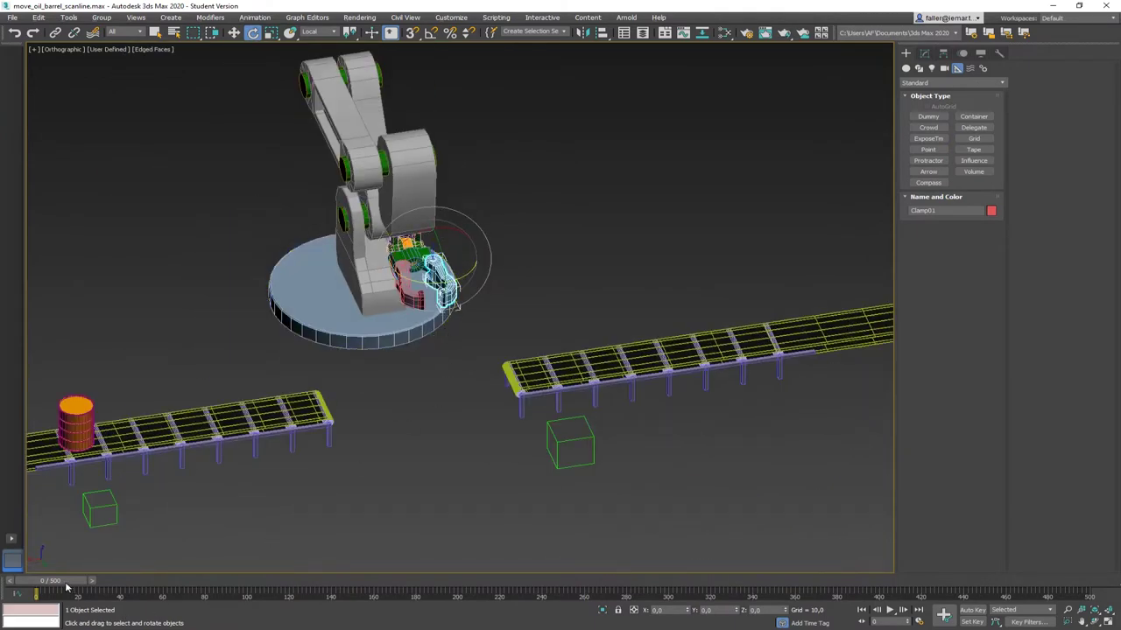
drag(67, 587, 134, 589)
key(e)
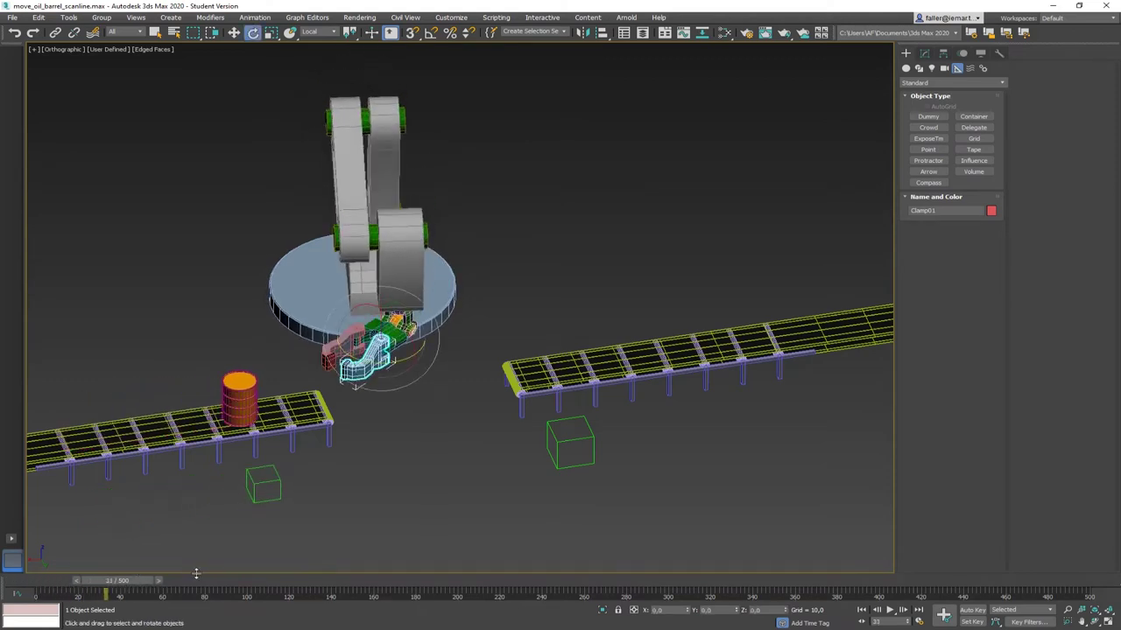
drag(147, 585, 59, 586)
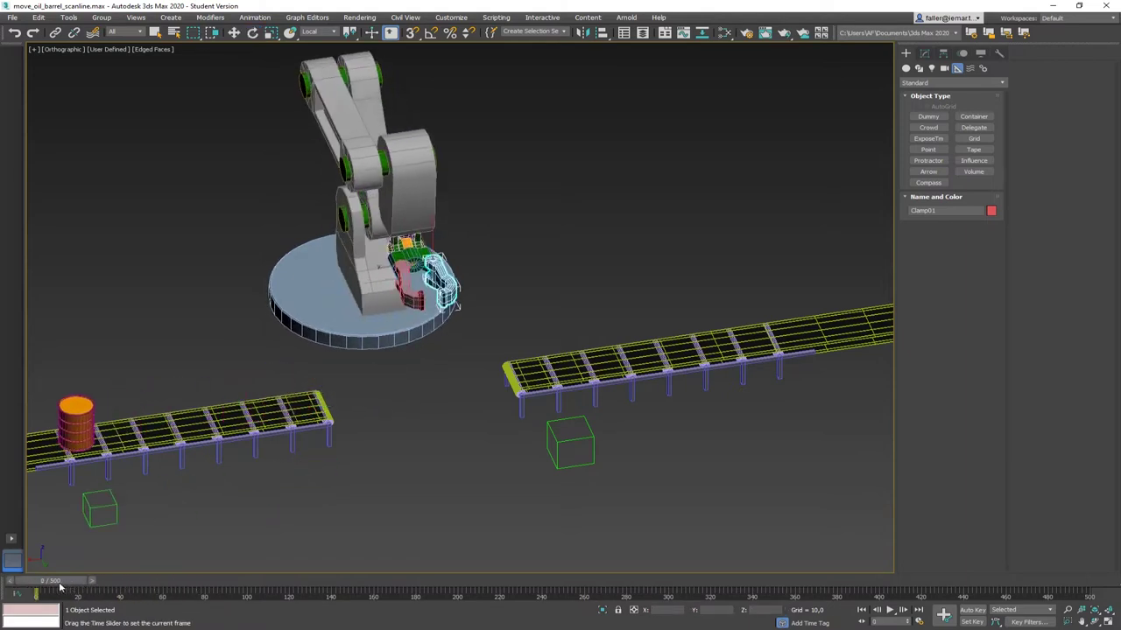
With Auto Key on at frame 40, rotate both clamps outward to open them
click(972, 610)
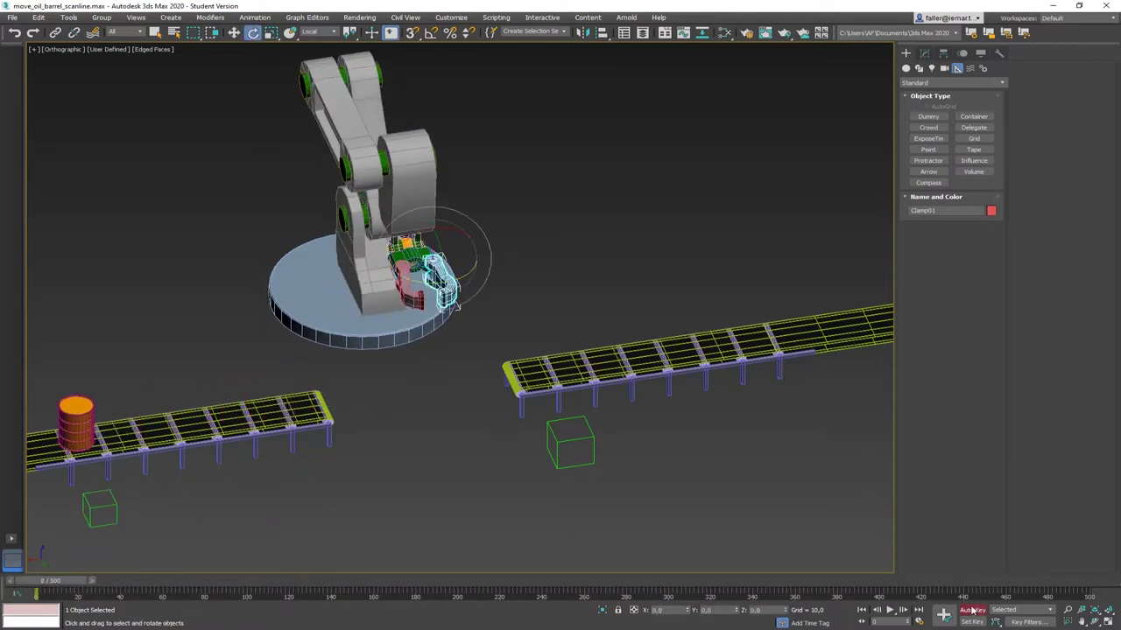
drag(66, 587, 150, 587)
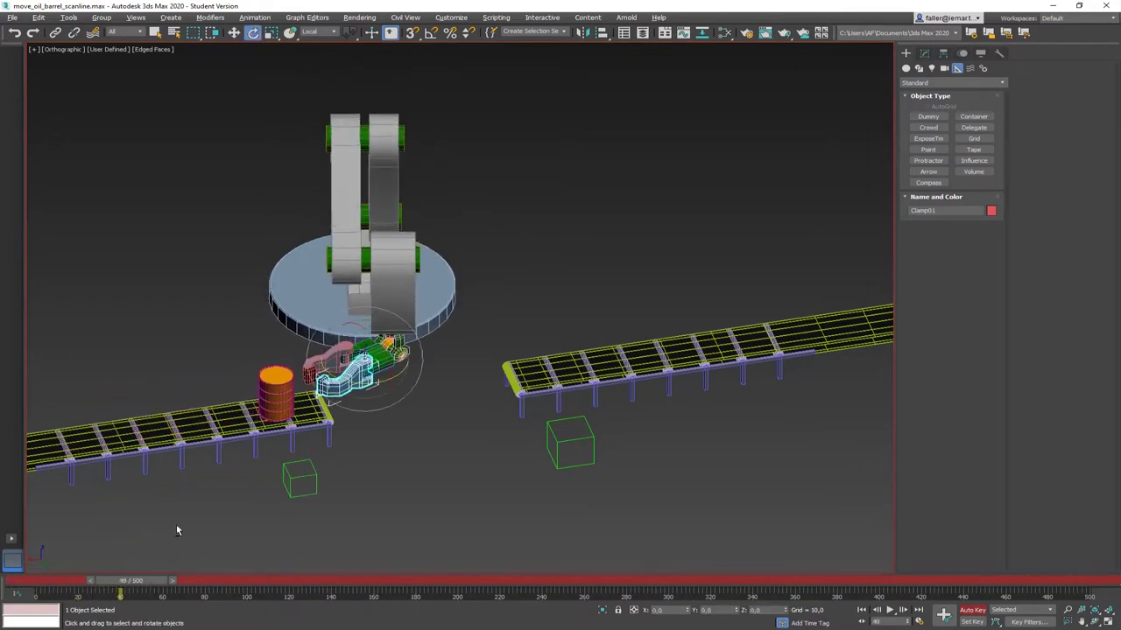
alt+middle_drag(176, 528, 531, 273)
scroll(372, 420, up, 5)
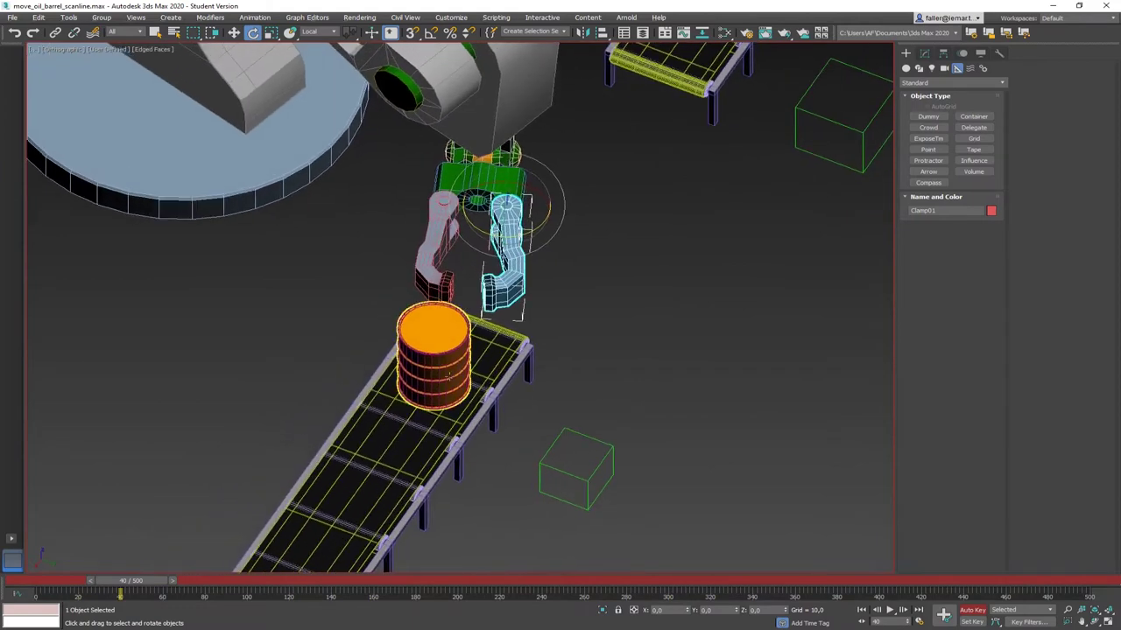
scroll(530, 273, up, 5)
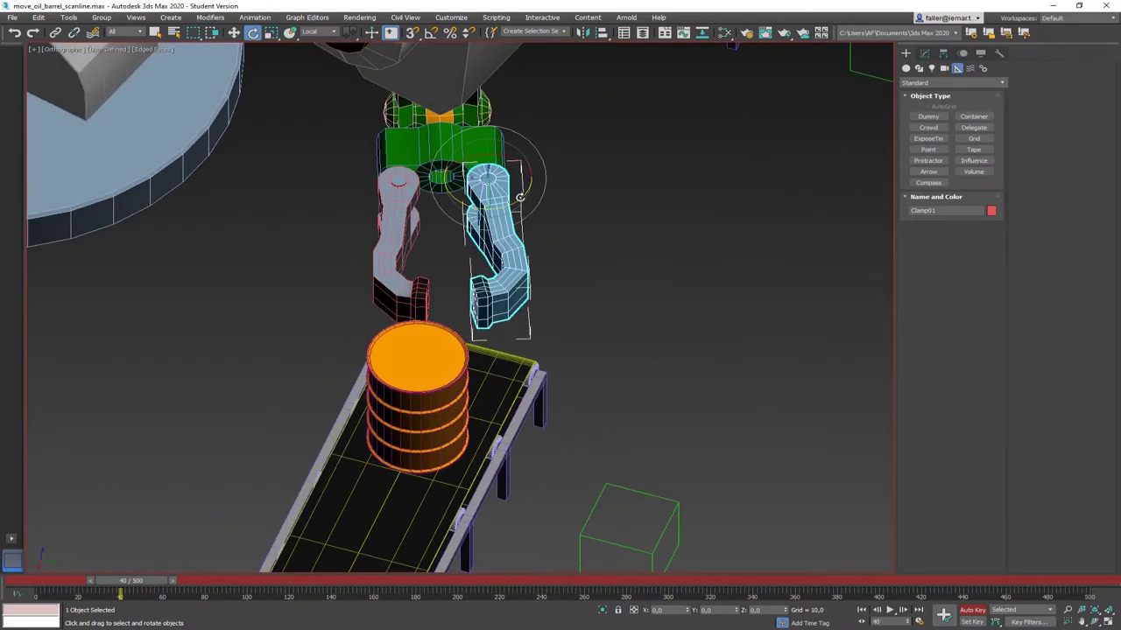
drag(519, 197, 546, 183)
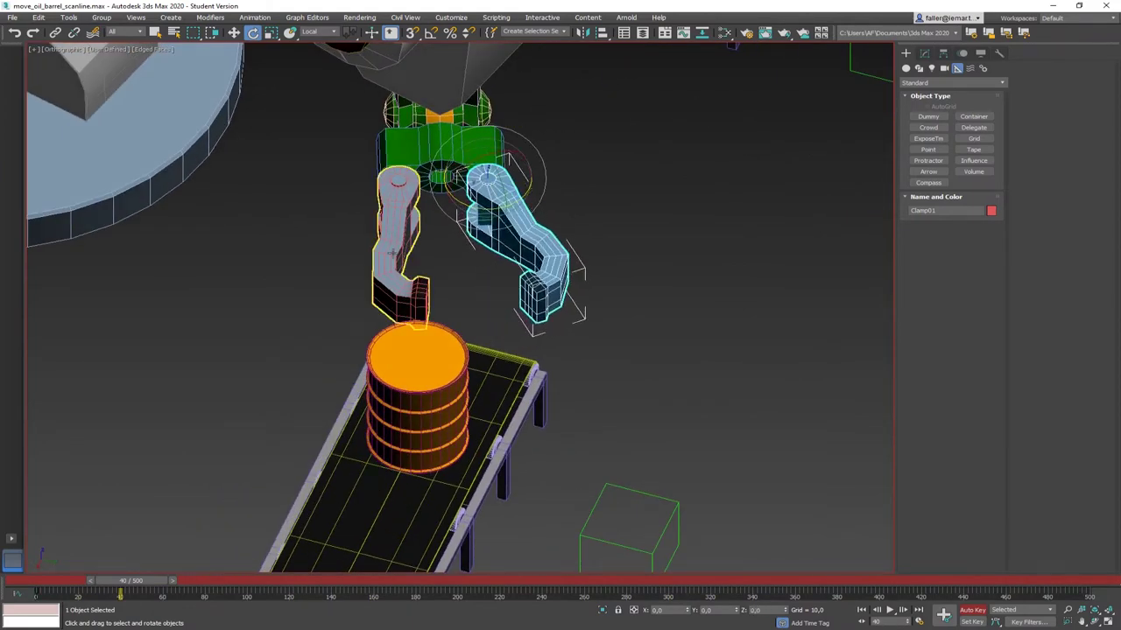
drag(394, 253, 353, 264)
At frame 50, close Clamp01 inward to -24.99° against the barrel
drag(109, 582, 147, 585)
alt+middle_drag(438, 368, 503, 354)
click(517, 359)
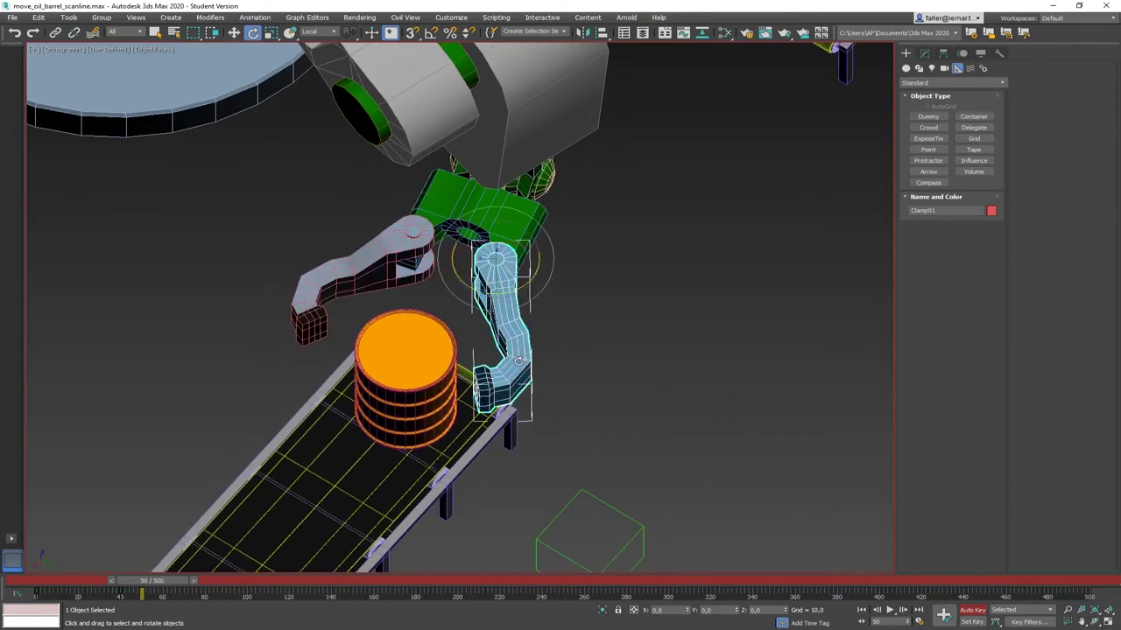
drag(517, 359, 508, 368)
alt+middle_drag(508, 367, 409, 429)
drag(388, 435, 397, 432)
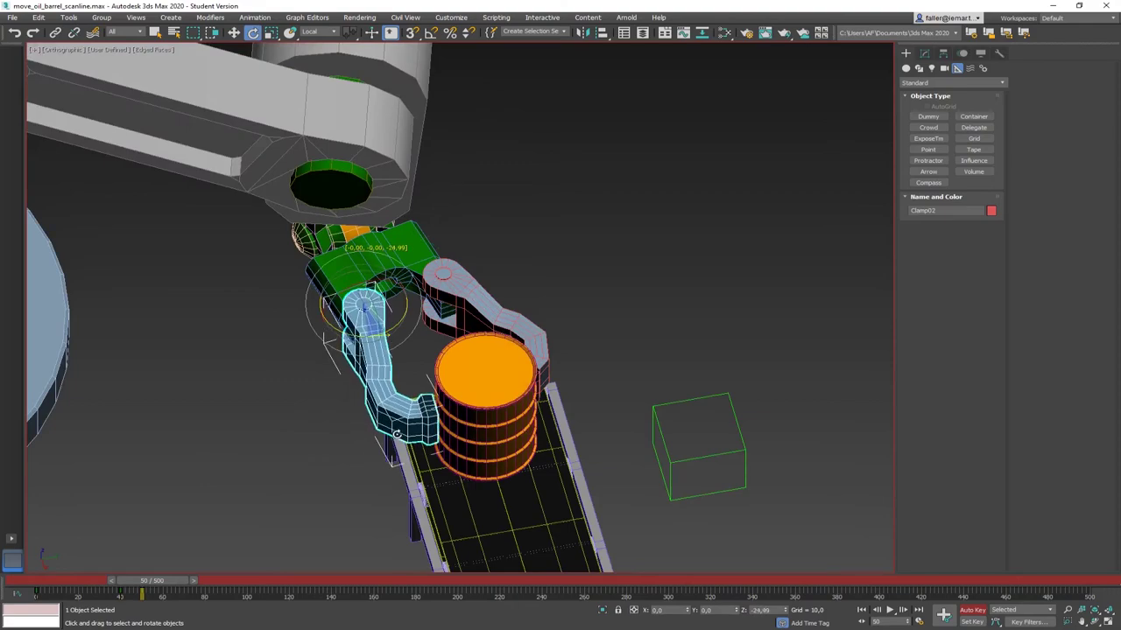
alt+middle_drag(397, 432, 453, 435)
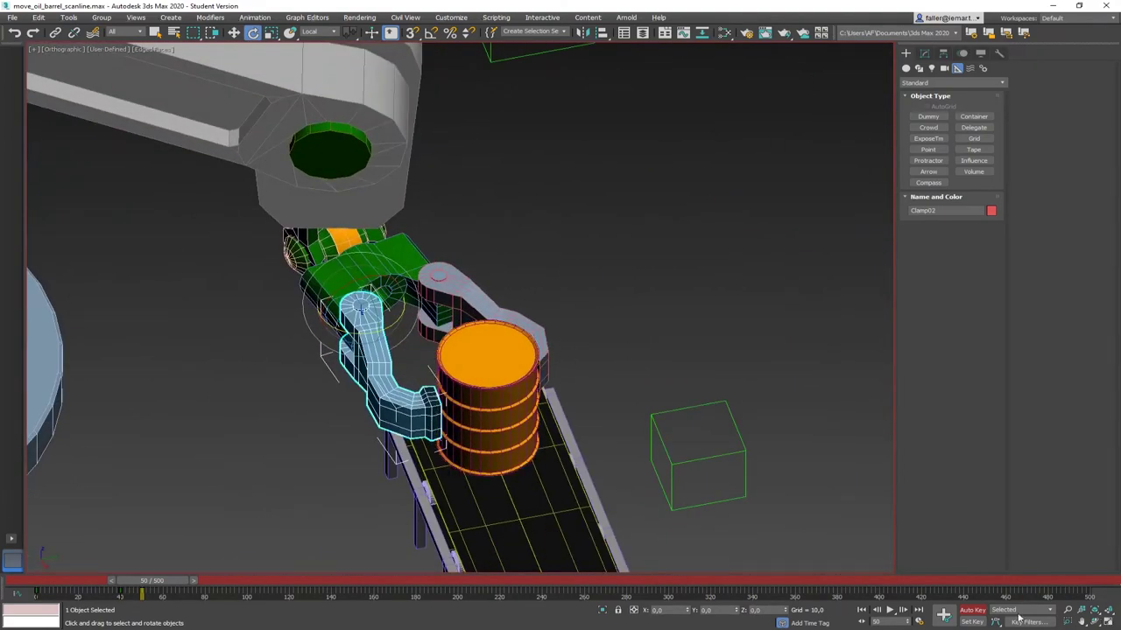
scroll(217, 502, down, 3)
alt+middle_drag(210, 490, 223, 521)
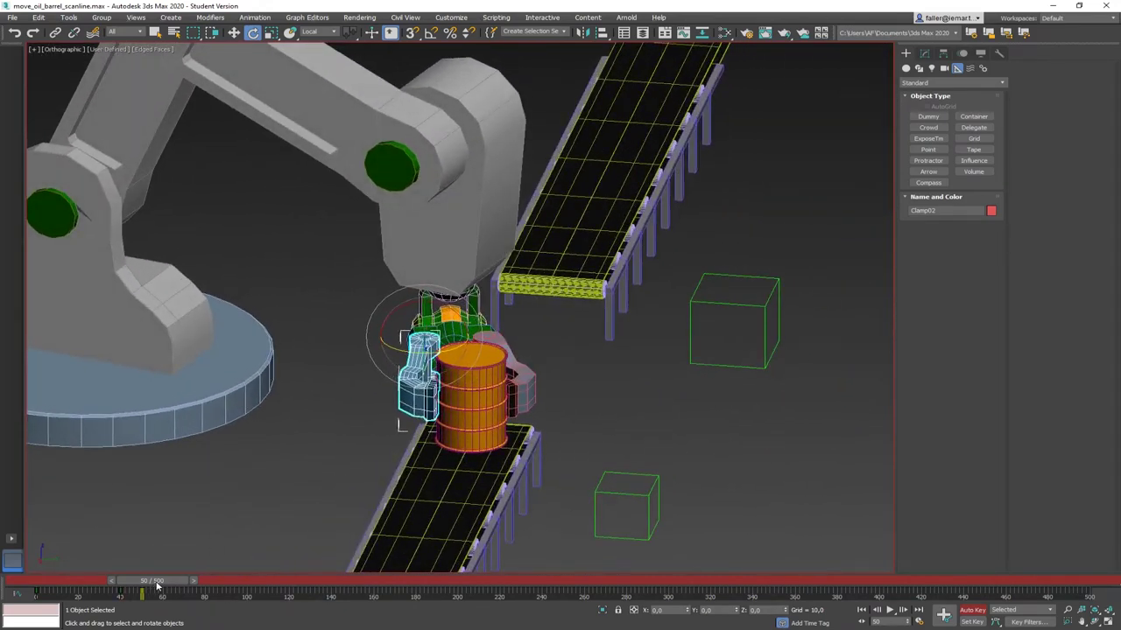
mouse_move(157, 587)
mouse_down()
mouse_move(35, 587)
mouse_move(161, 592)
mouse_up()
Turn Auto Key off, clear the selection and rewind the timeline to frame 0
key(e)
click(975, 611)
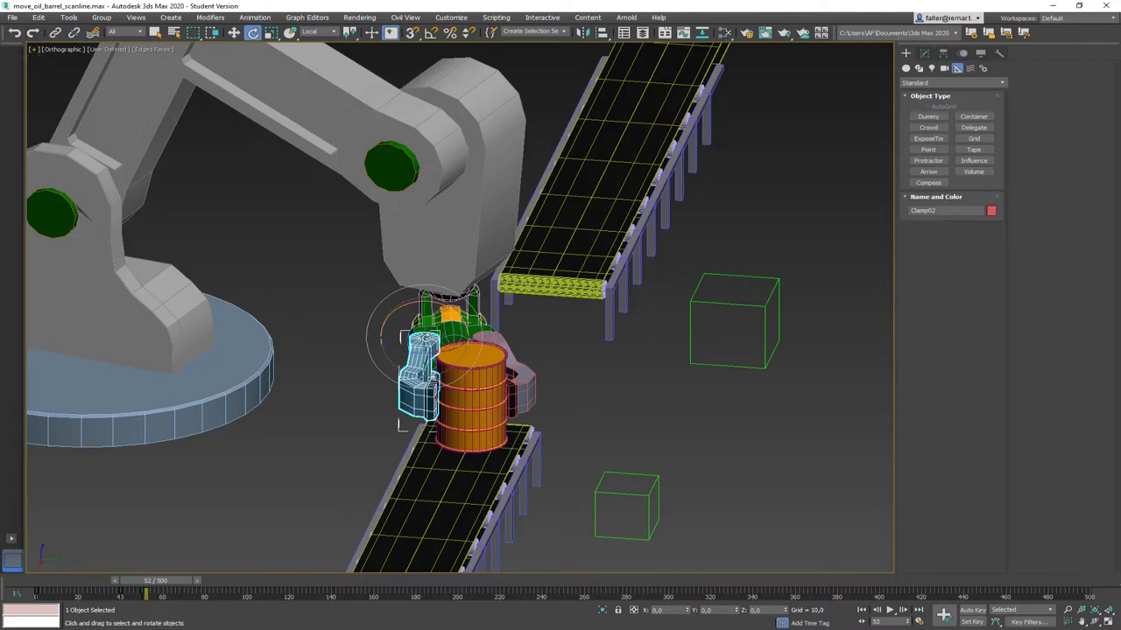
middle_drag(577, 482, 587, 384)
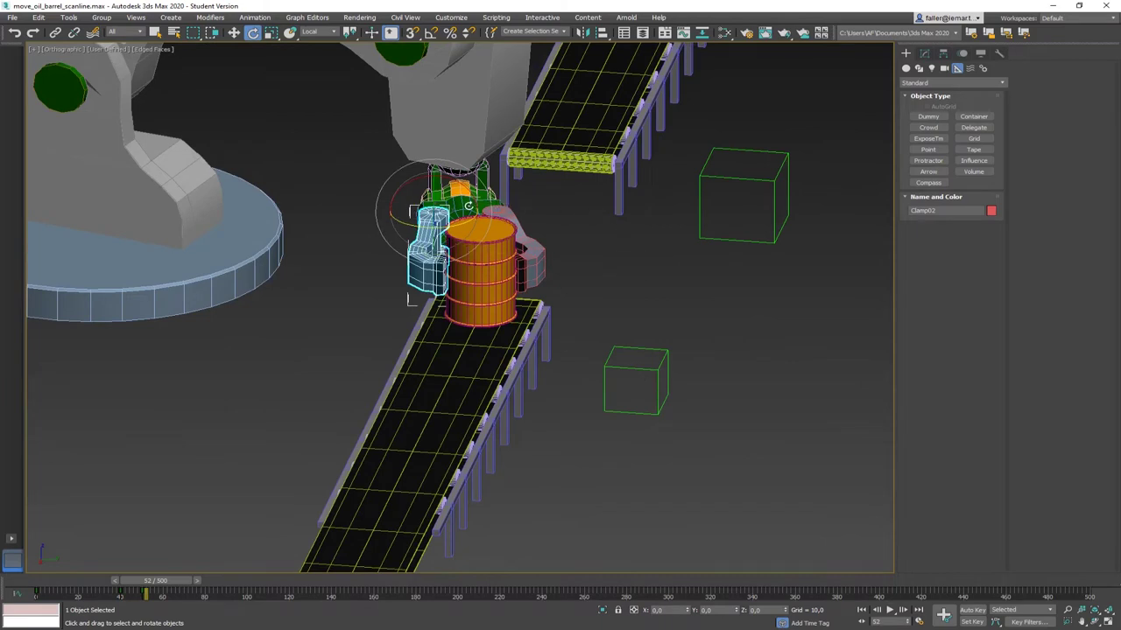
alt+middle_drag(667, 221, 628, 236)
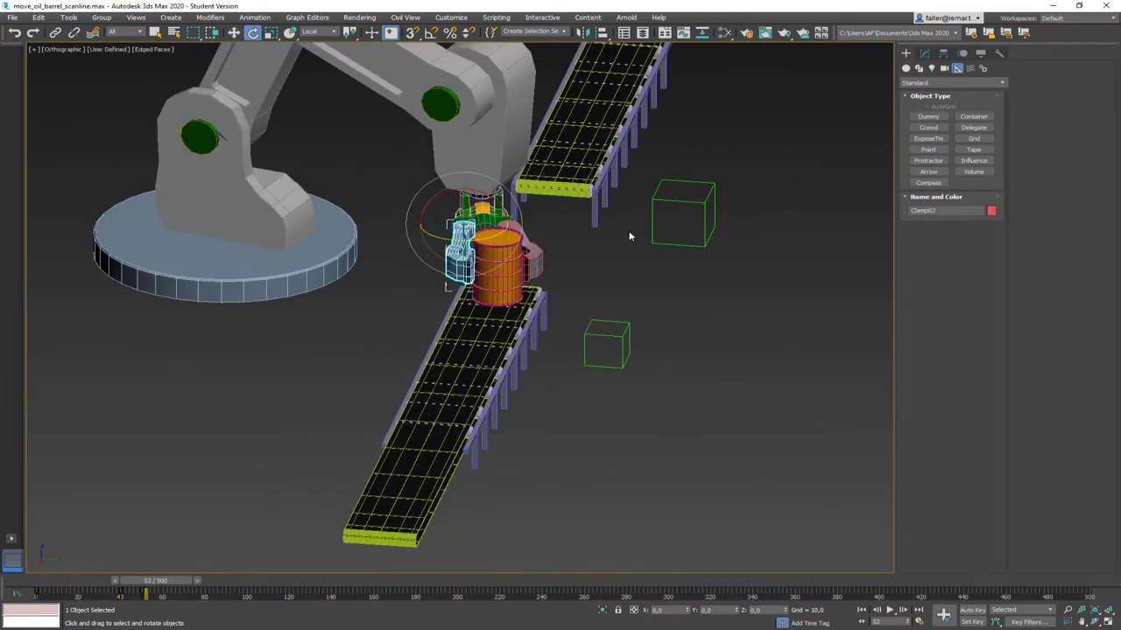
click(484, 223)
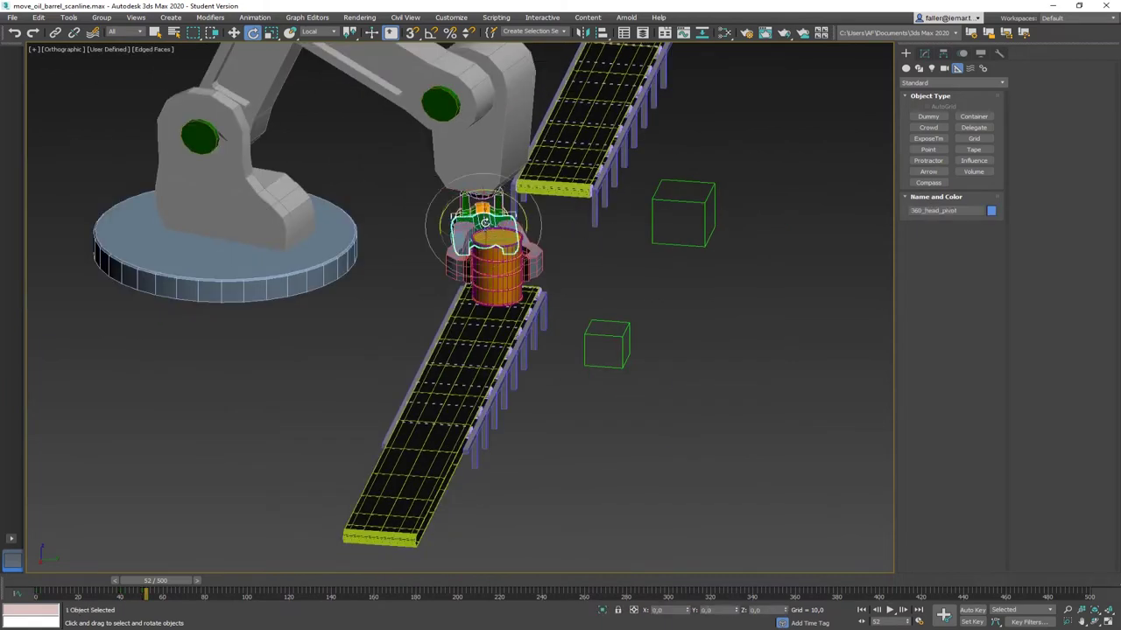
click(575, 315)
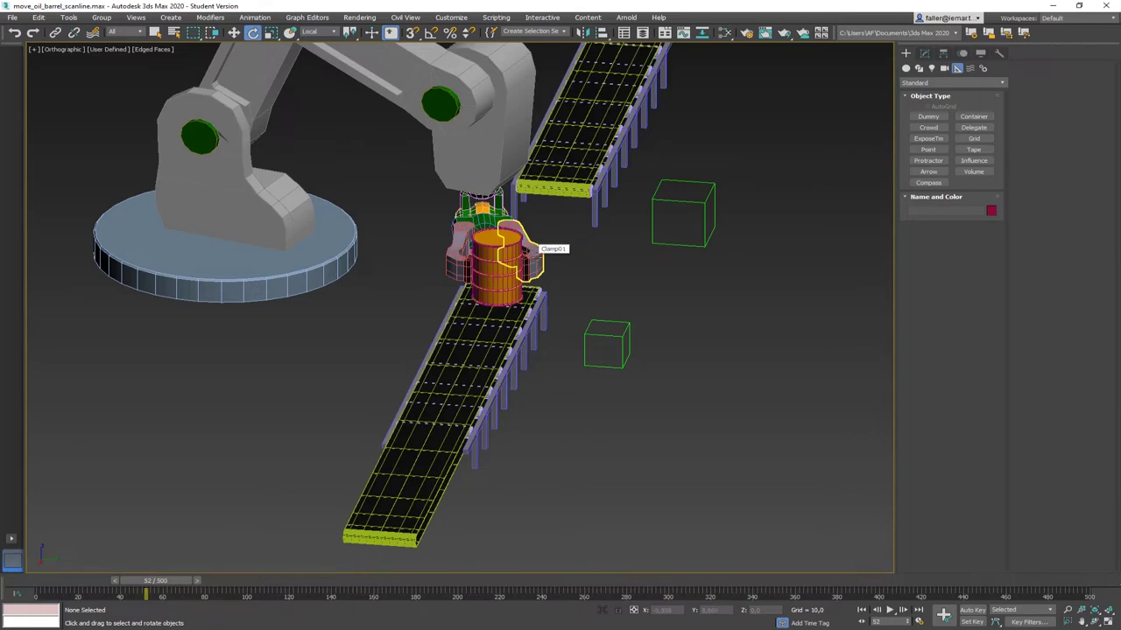
middle_drag(604, 305, 573, 311)
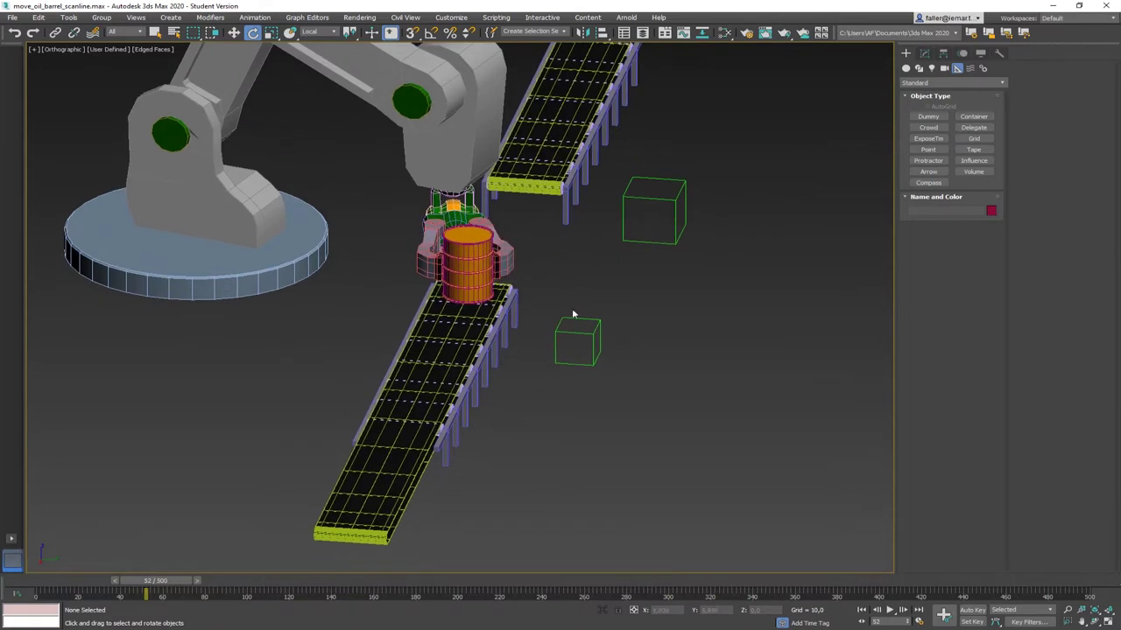
drag(186, 585, 49, 586)
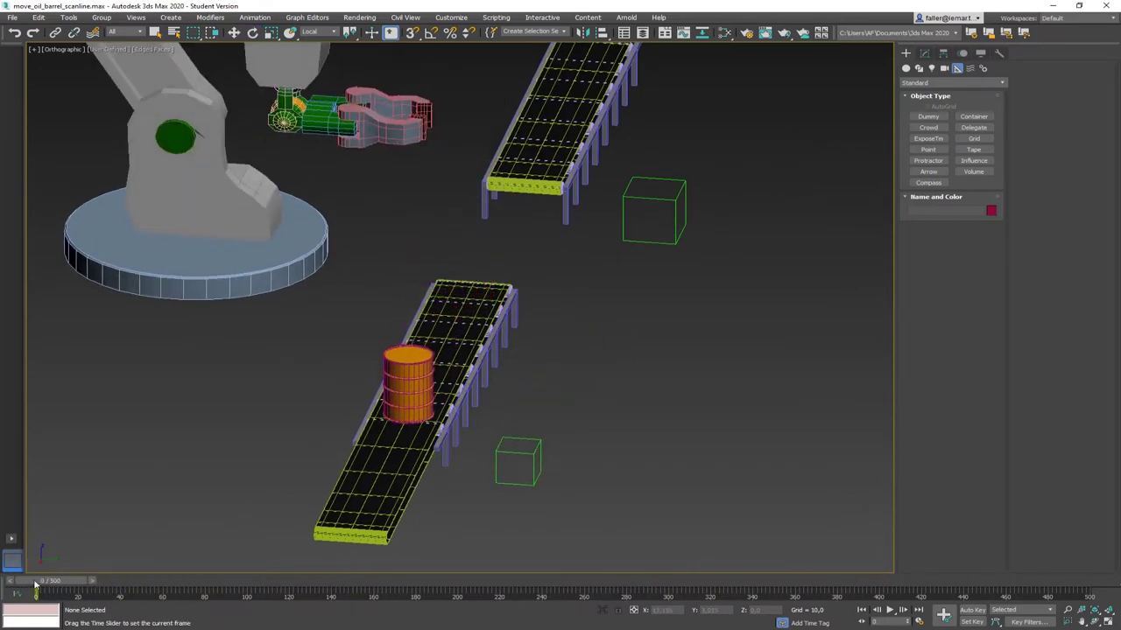
Unlink Barrel01 from its existing parent
alt+middle_drag(613, 385, 643, 412)
click(375, 289)
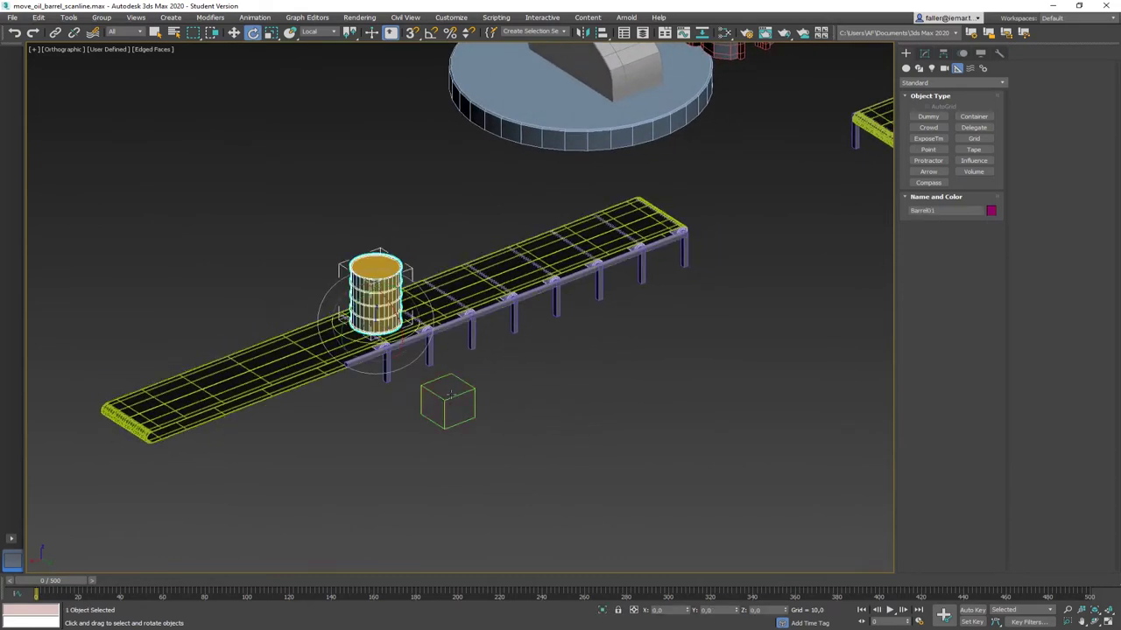
click(74, 34)
click(424, 177)
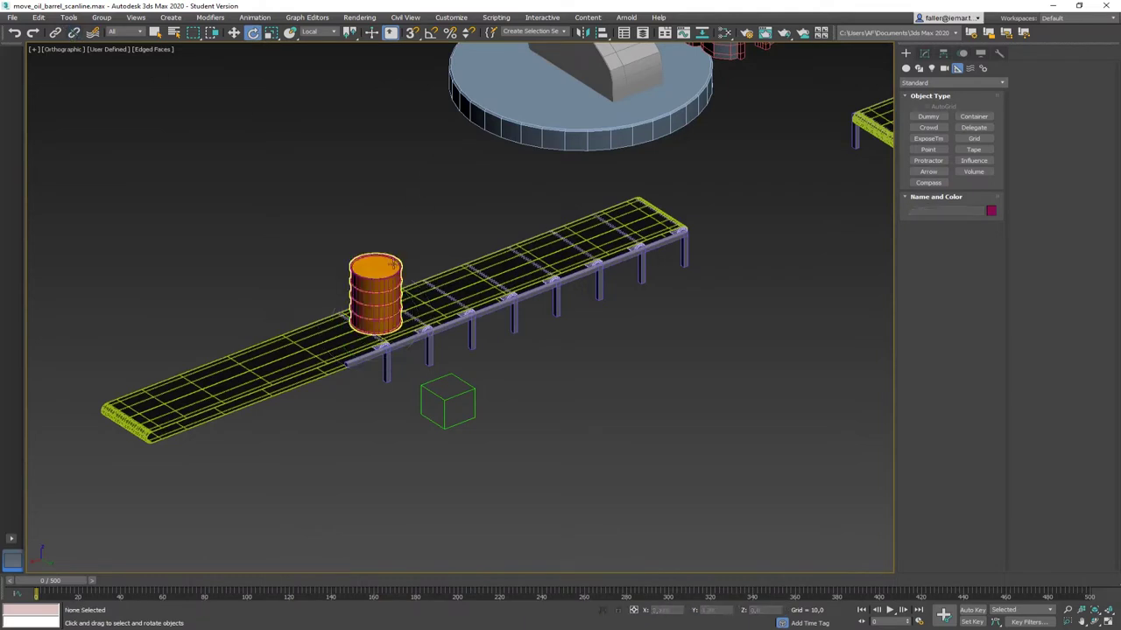
click(387, 271)
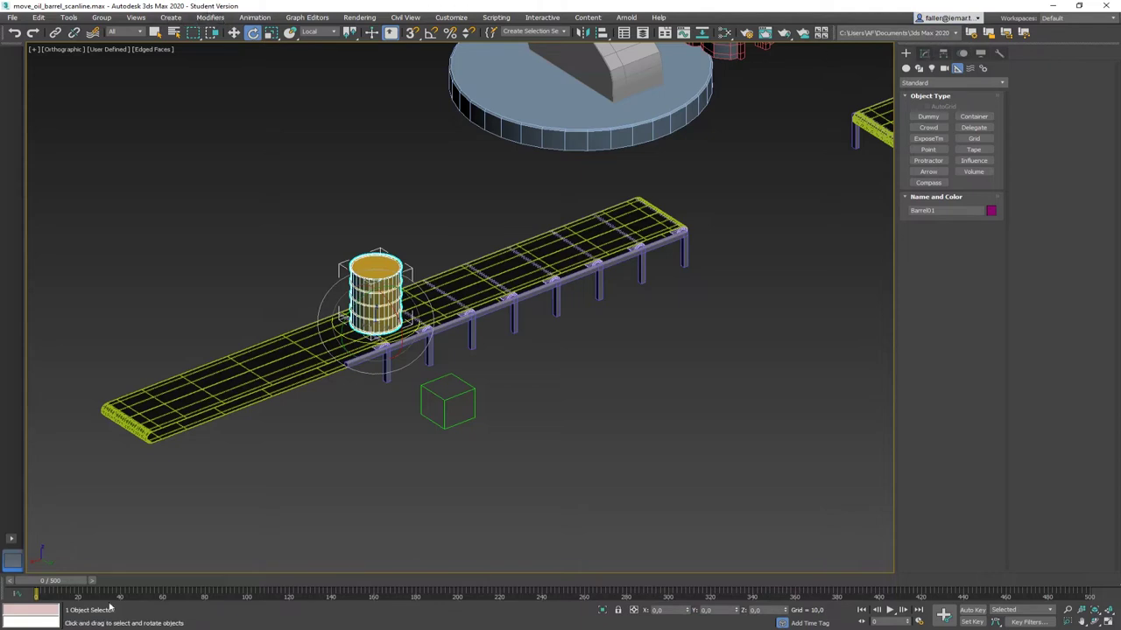
Apply a Link Constraint to Barrel01 with Dummy001 as the first target
click(255, 17)
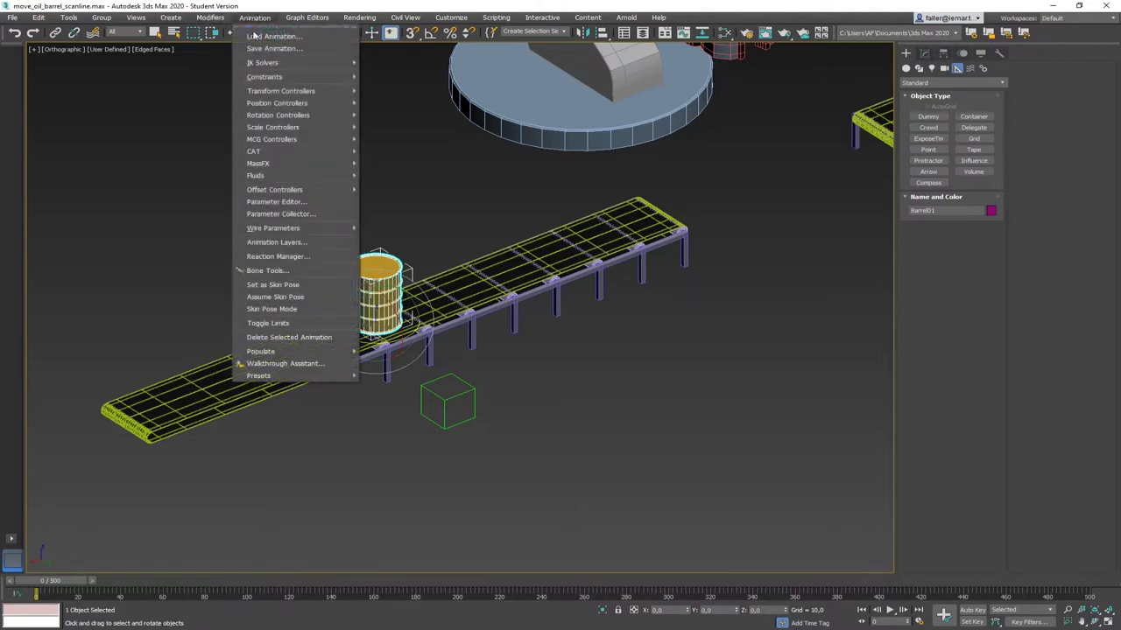
mouse_move(276, 77)
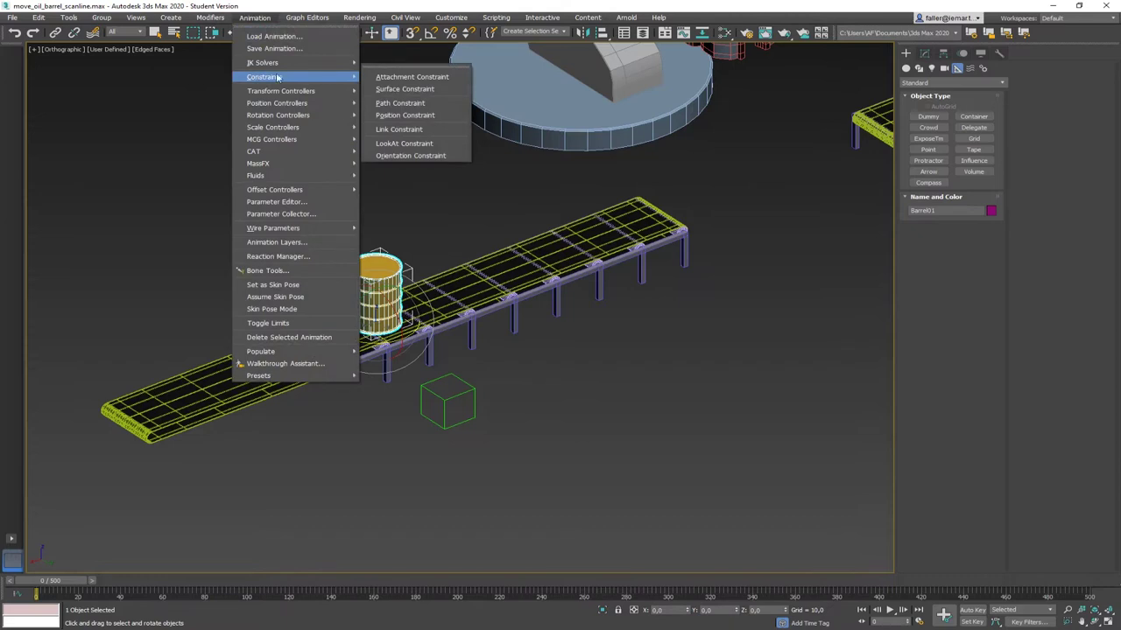
click(412, 130)
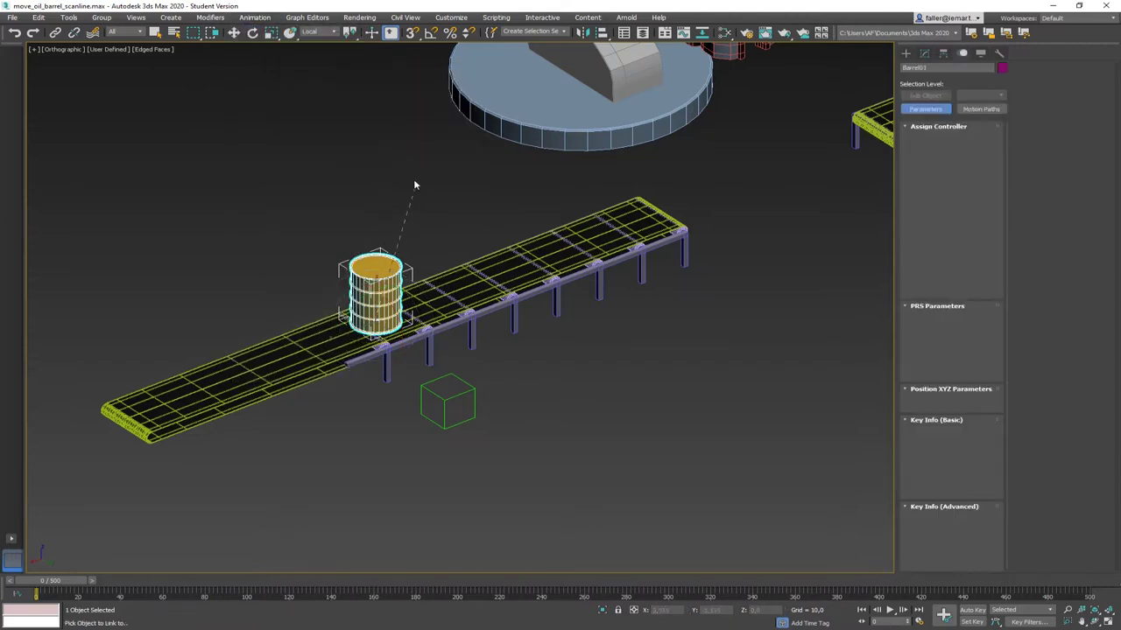
click(451, 397)
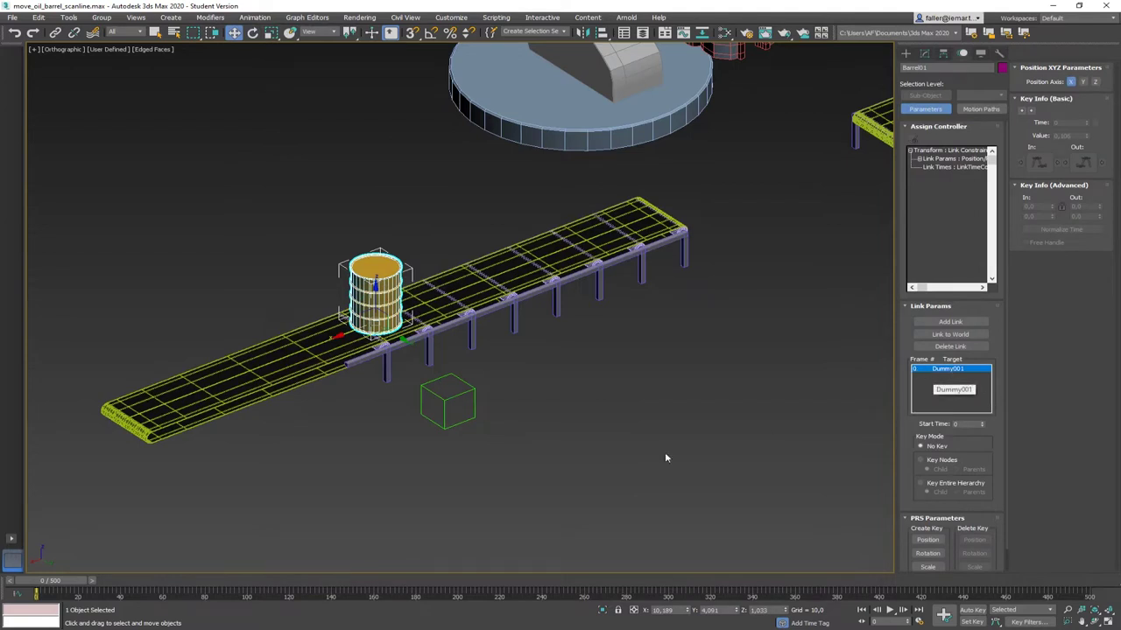
Add 360_head_pivot as the barrel's link target from frame 50
drag(88, 582, 184, 586)
key(w)
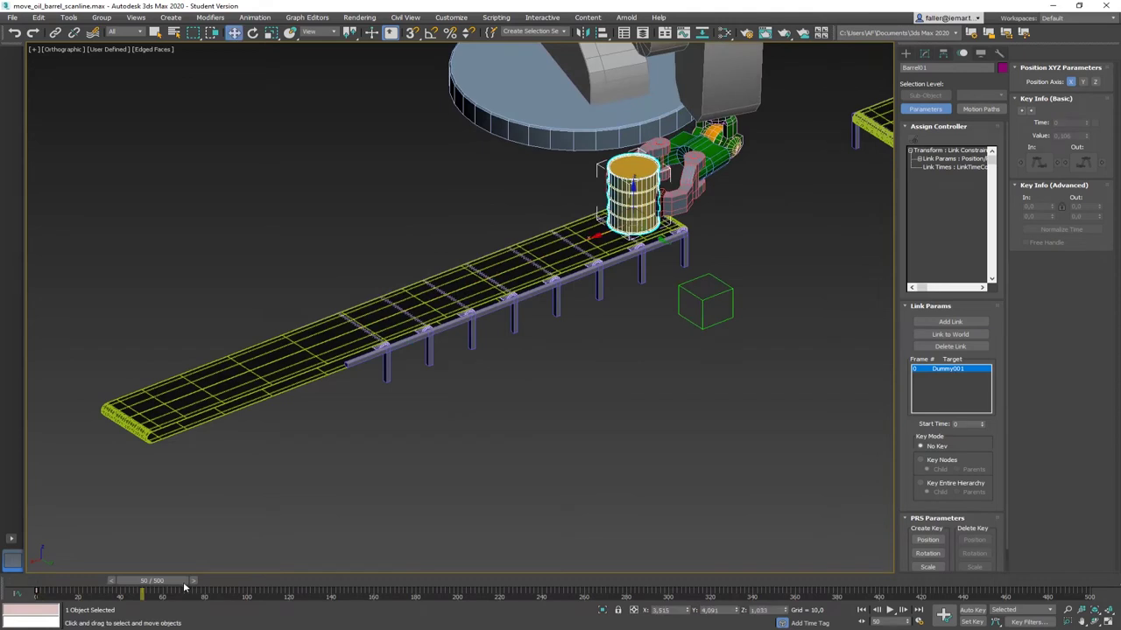
middle_drag(761, 388, 658, 451)
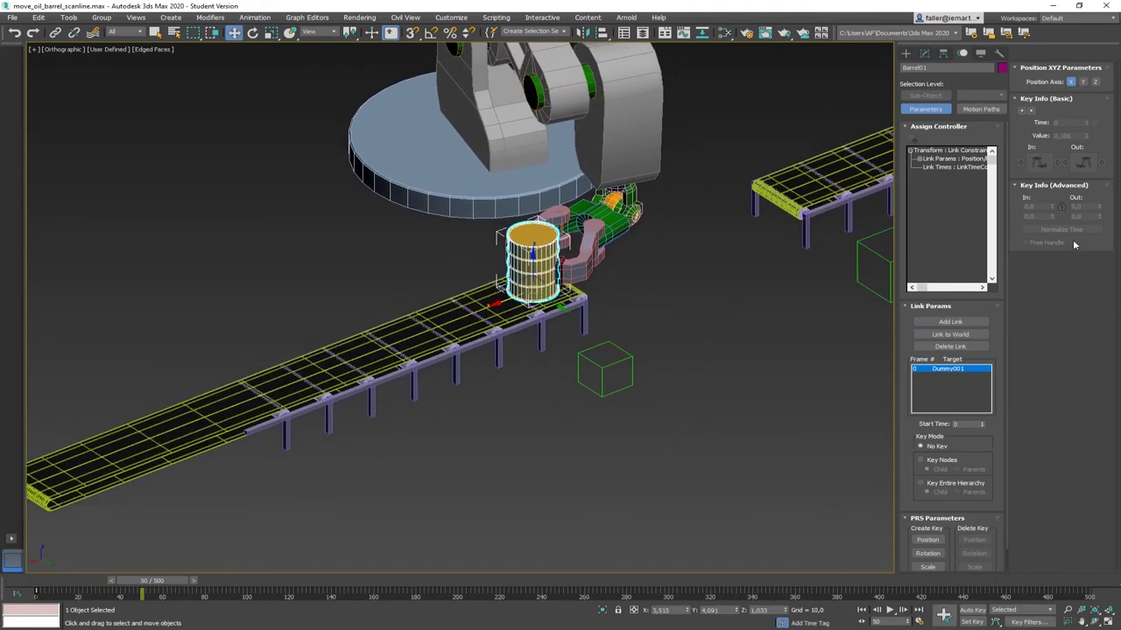
click(951, 322)
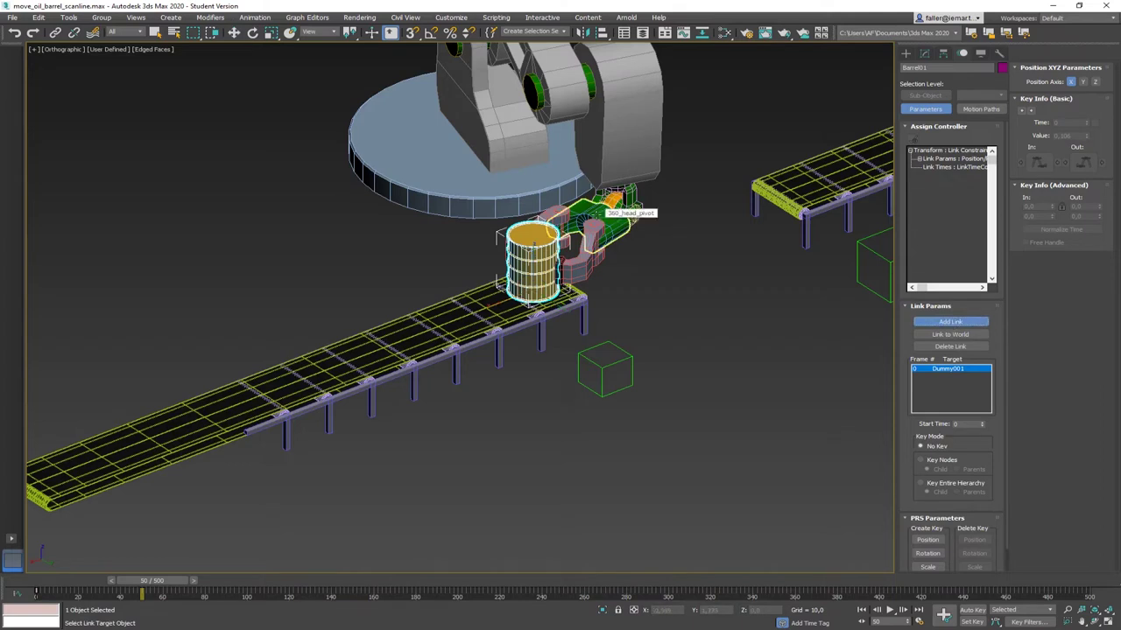
click(613, 208)
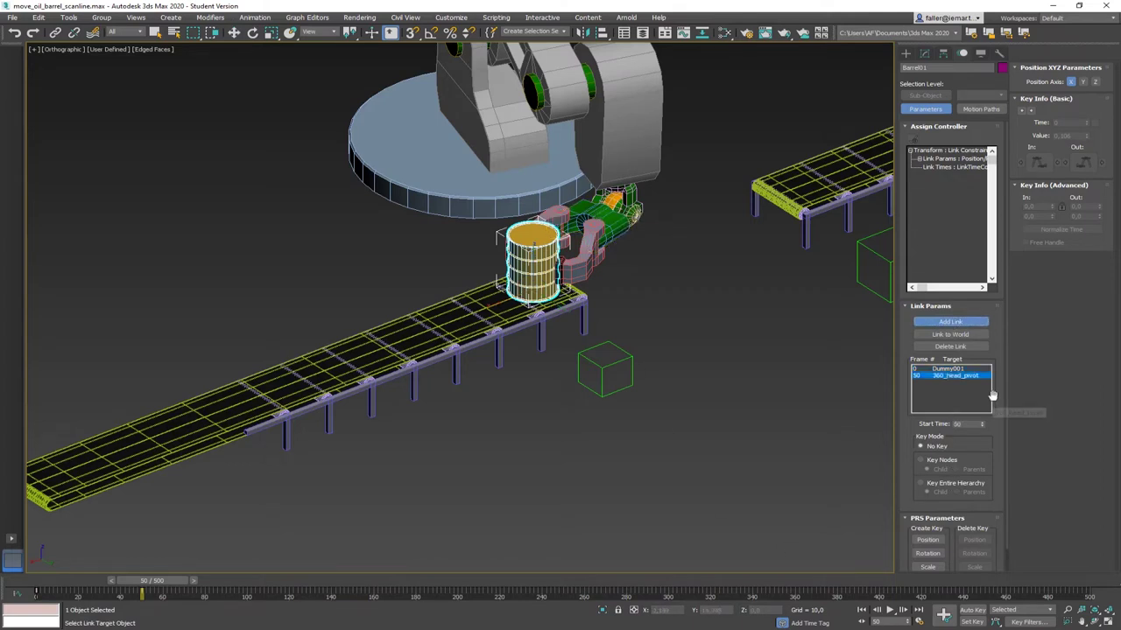
Add Dummy002 as the barrel's link target from frame 150
drag(175, 585, 383, 580)
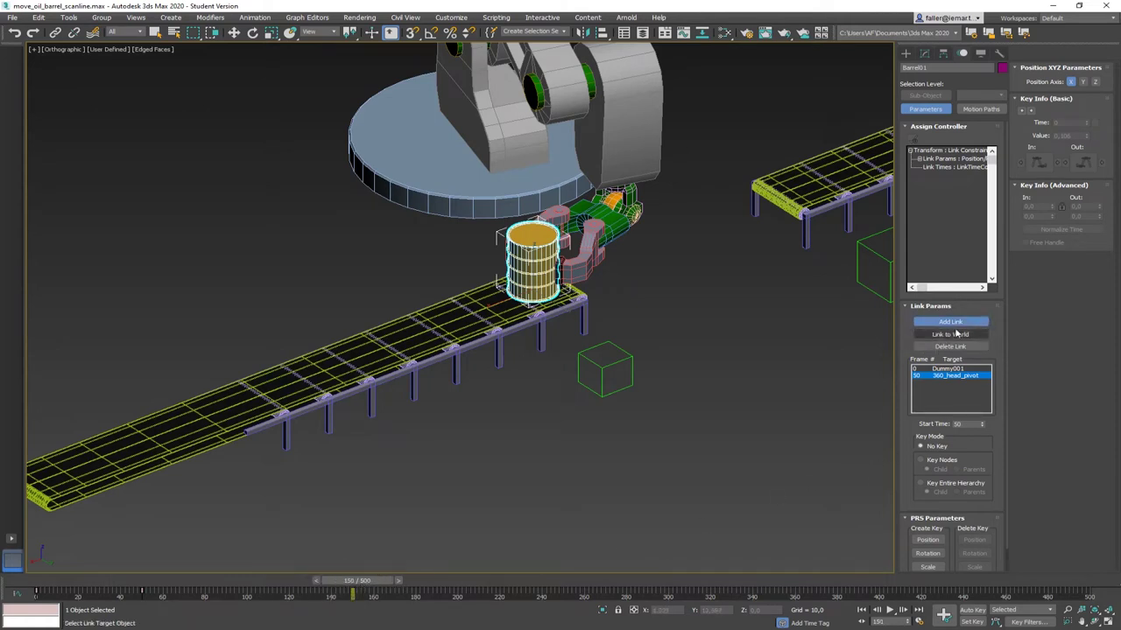
middle_drag(774, 340, 770, 306)
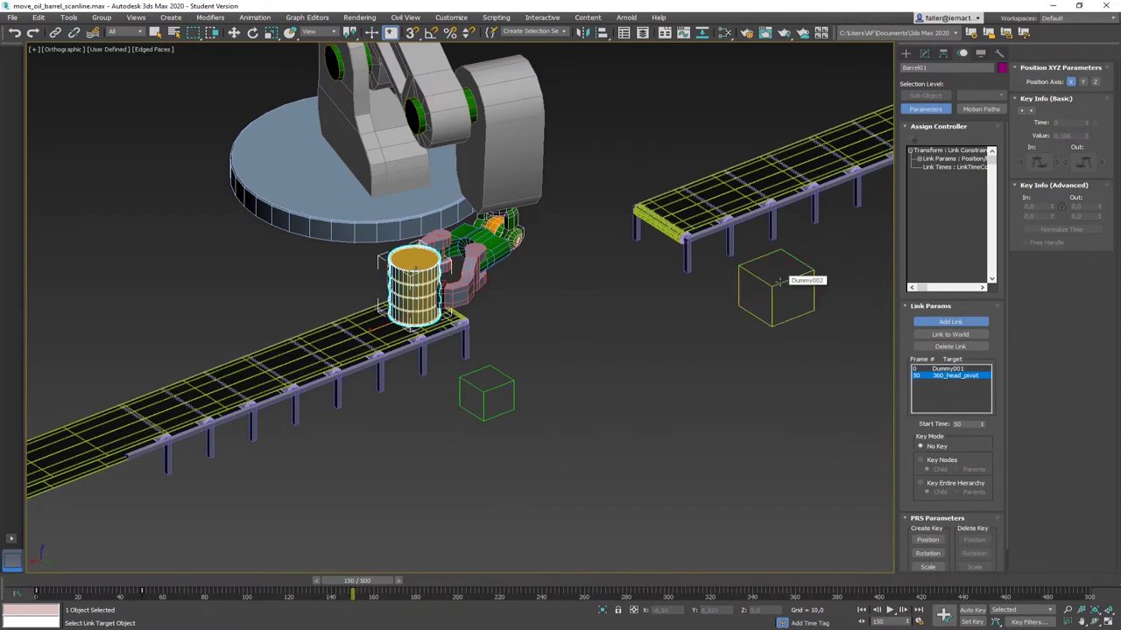
click(778, 282)
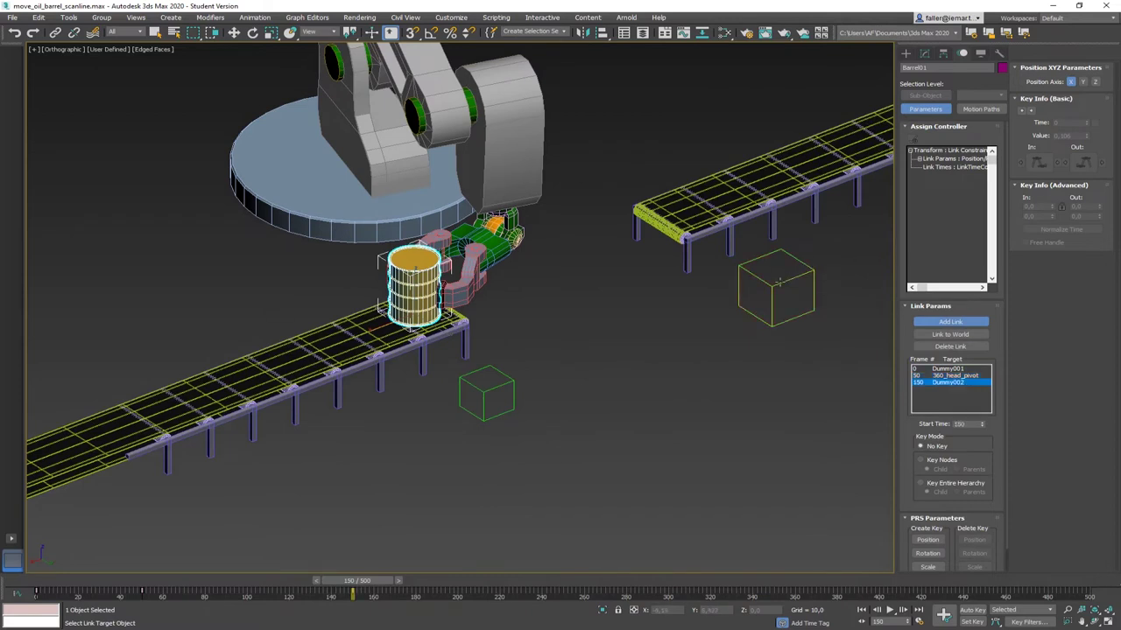
click(951, 322)
click(814, 446)
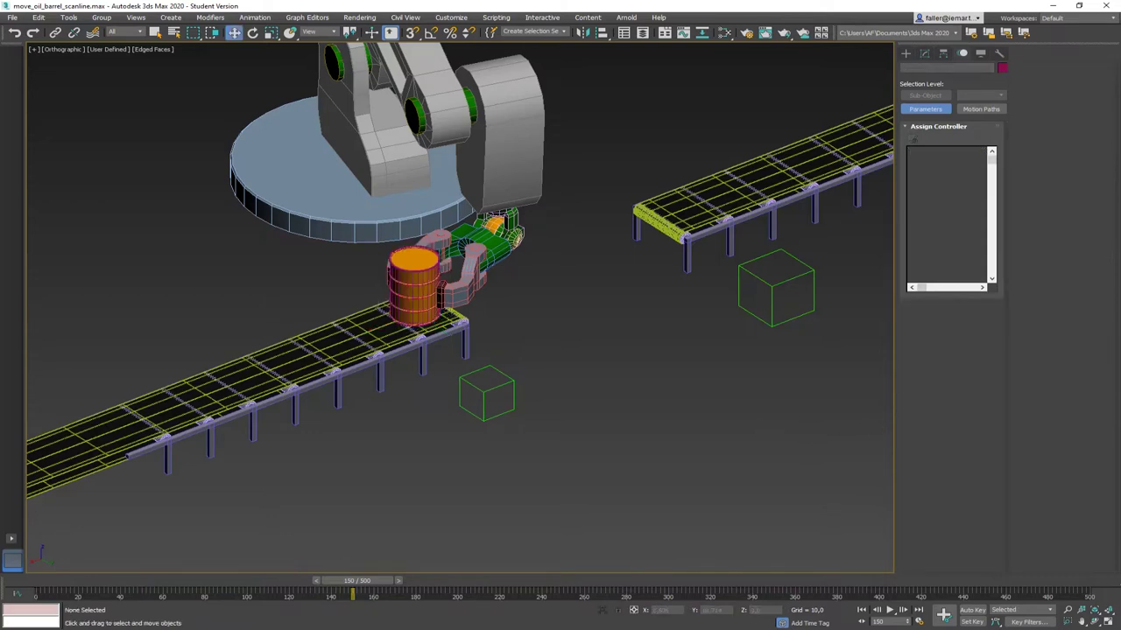
drag(356, 584, 164, 585)
key(w)
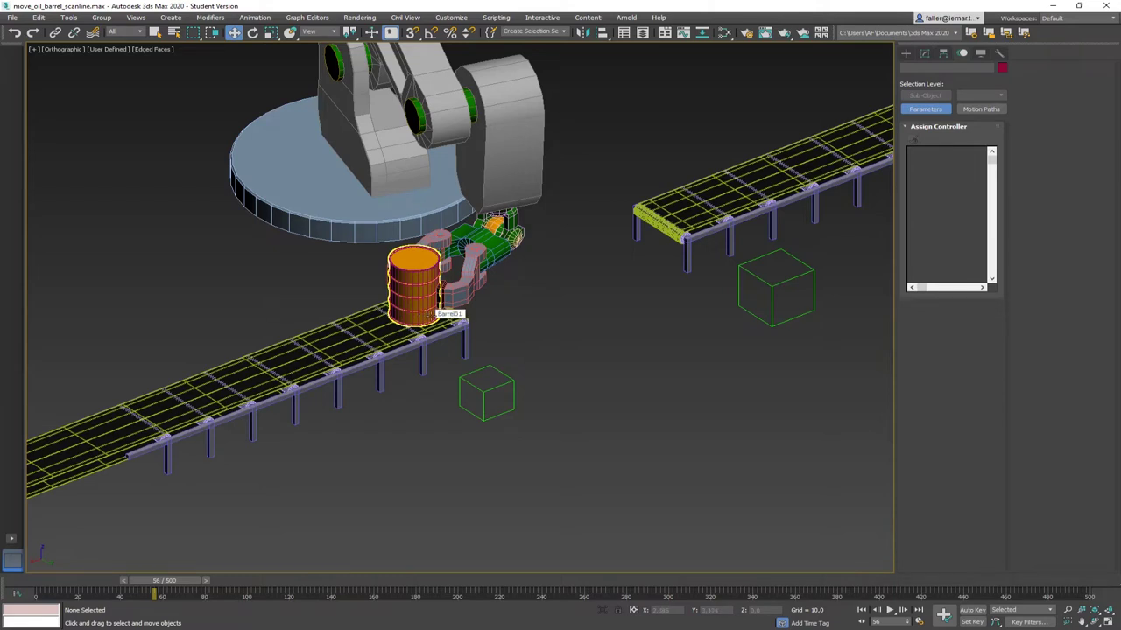
Turn on Auto Key and go to frame 150
click(974, 611)
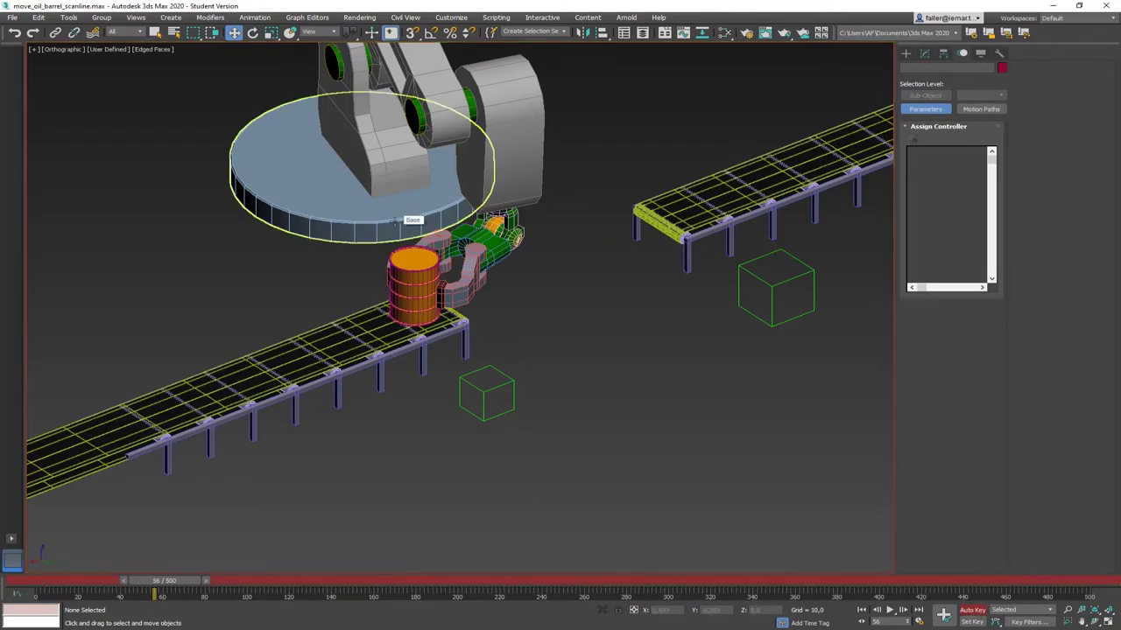
drag(202, 584, 383, 584)
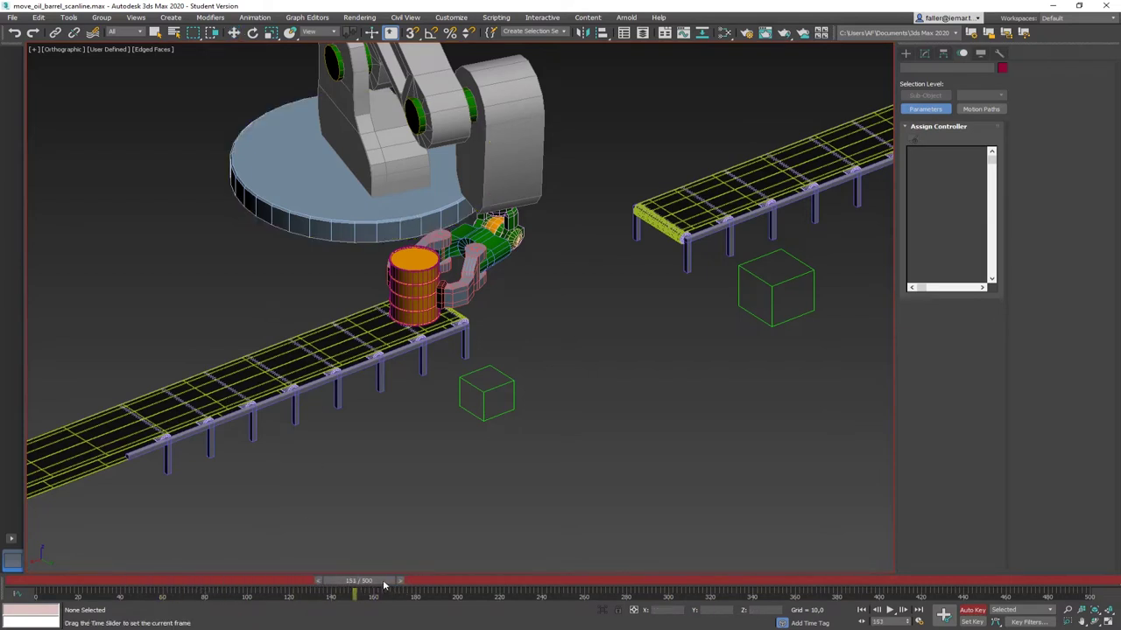
key(w)
click(321, 581)
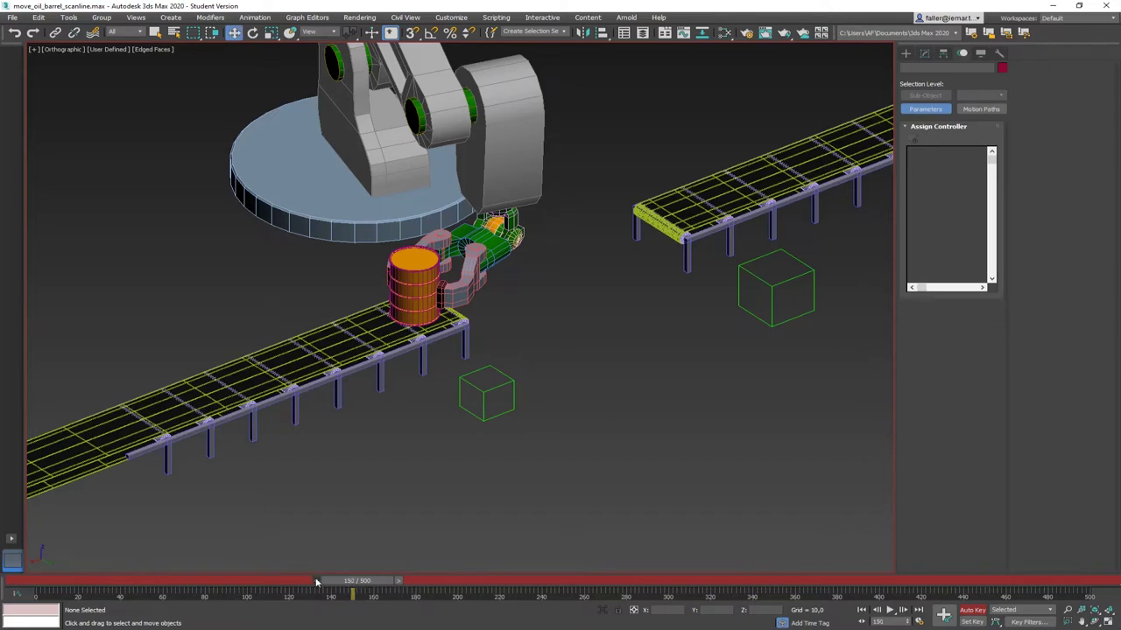
Rotate the robot base and Horizontale_head_pivot to swing the gripper over the right conveyor
alt+middle_drag(604, 388, 496, 410)
click(595, 245)
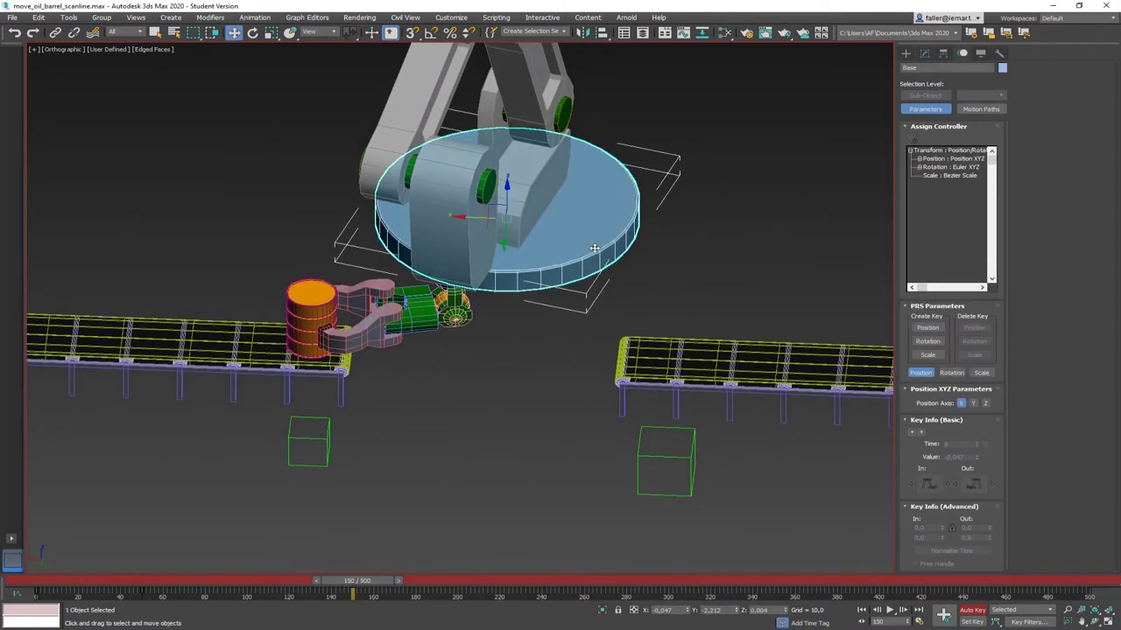
click(253, 33)
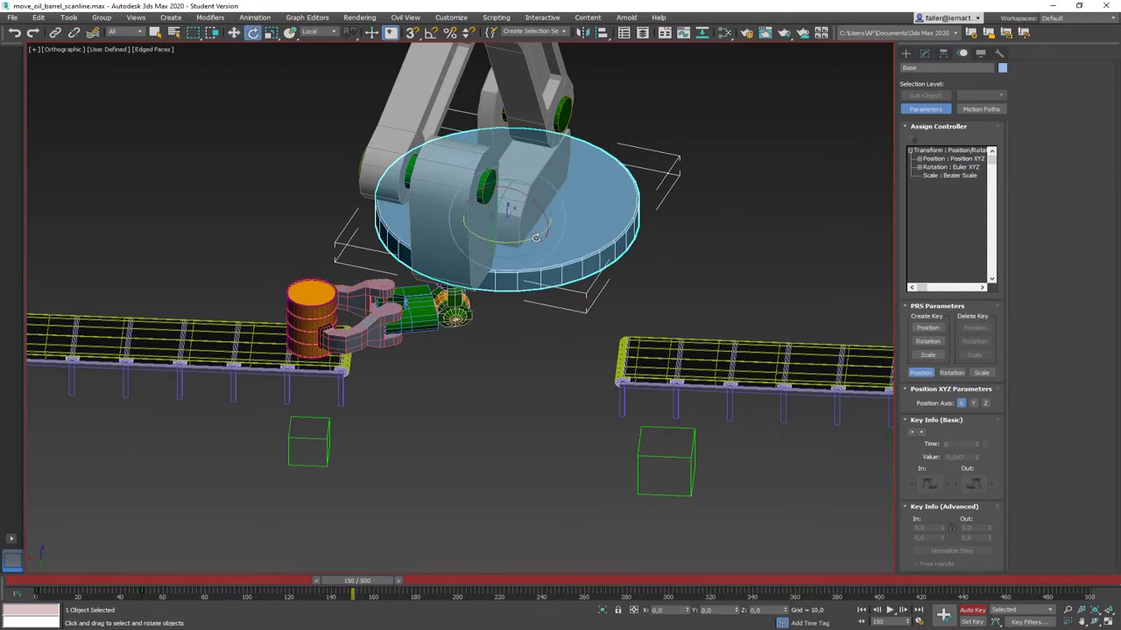
drag(536, 237, 567, 229)
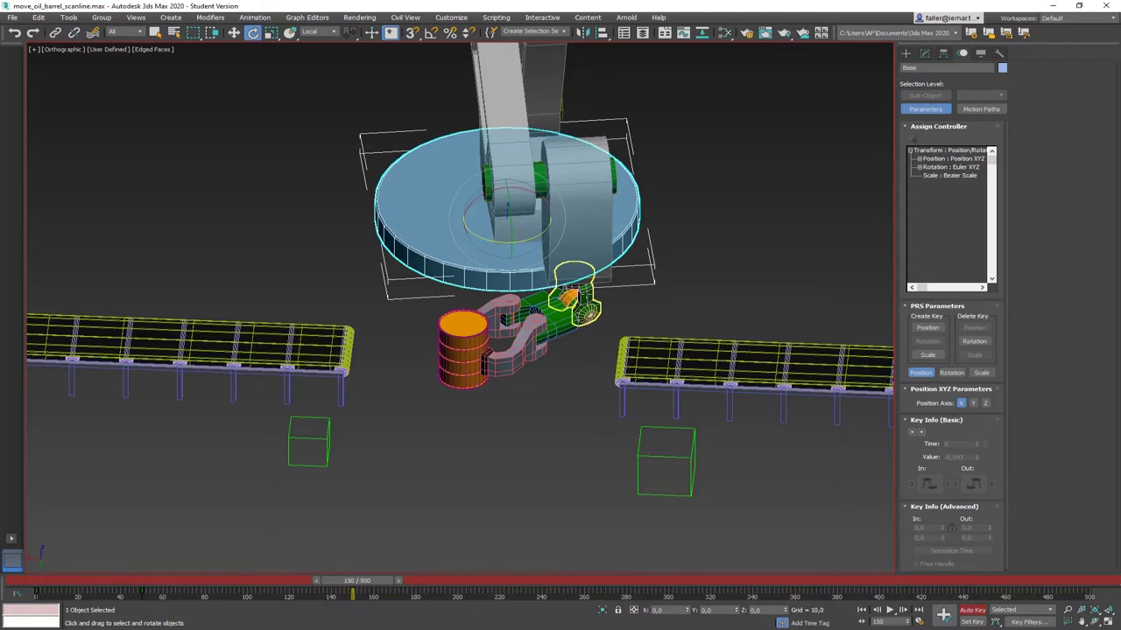
click(574, 289)
drag(604, 289, 711, 265)
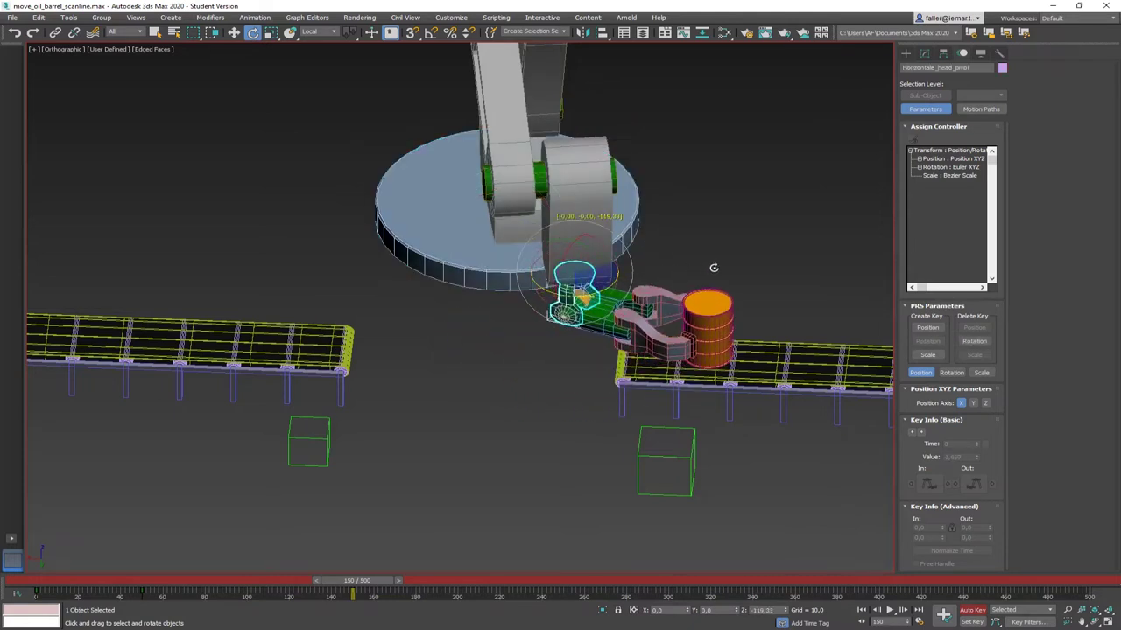
click(471, 267)
mouse_move(474, 234)
mouse_down()
mouse_move(490, 242)
mouse_move(480, 240)
mouse_up()
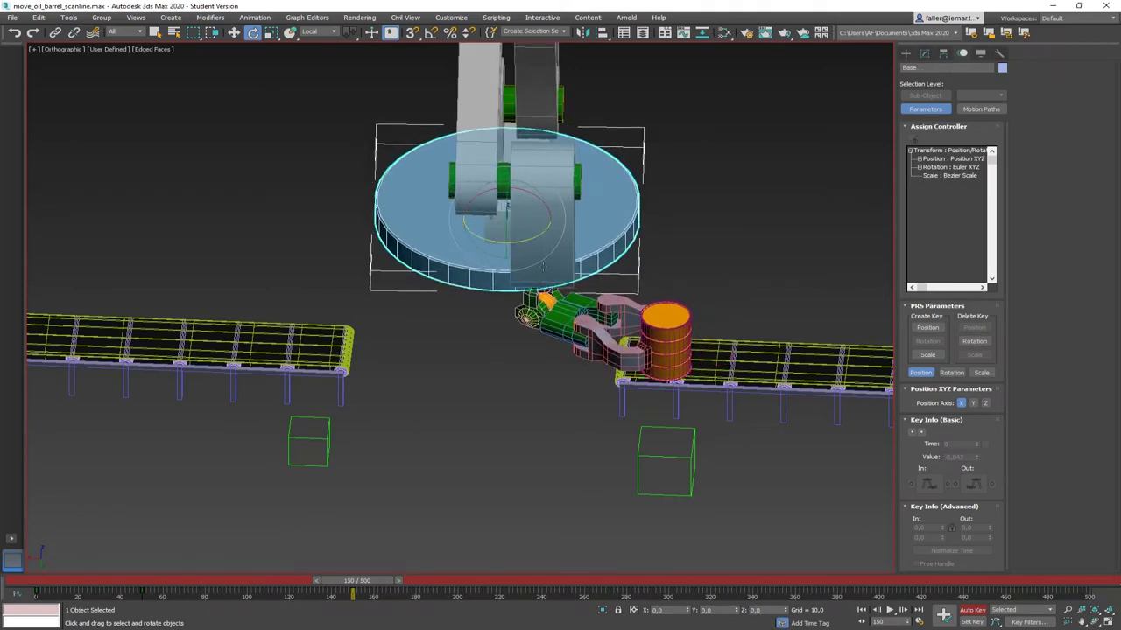
click(543, 294)
drag(553, 298, 564, 305)
Slide the gripper head out into the barrel and select Clamp01
alt+middle_drag(565, 305, 578, 279)
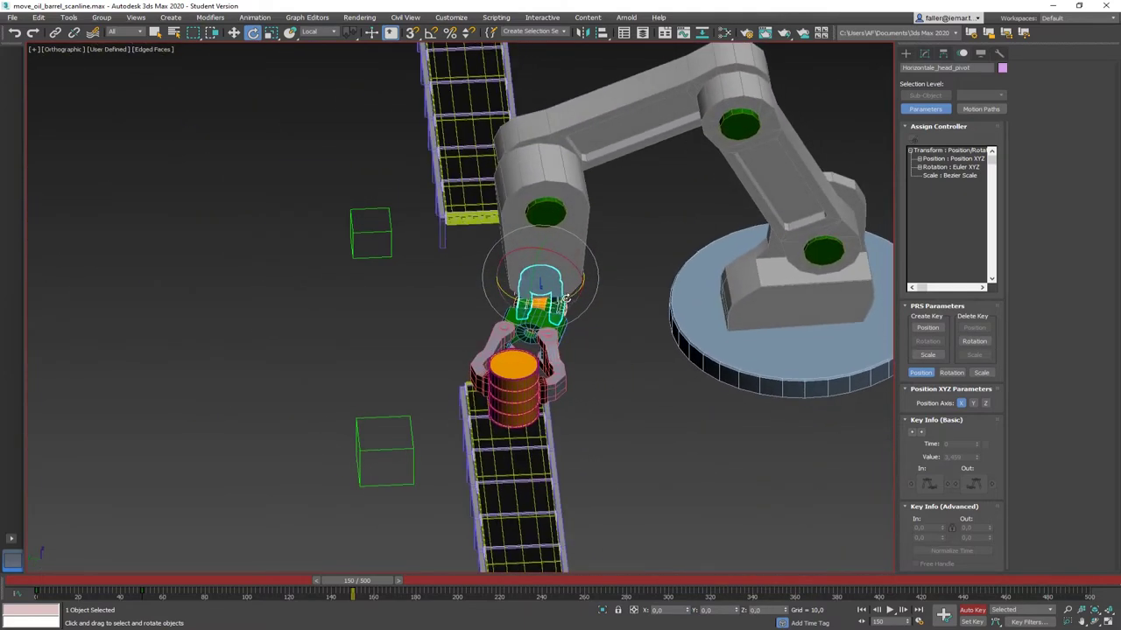
drag(567, 297, 561, 299)
alt+middle_drag(562, 300, 643, 341)
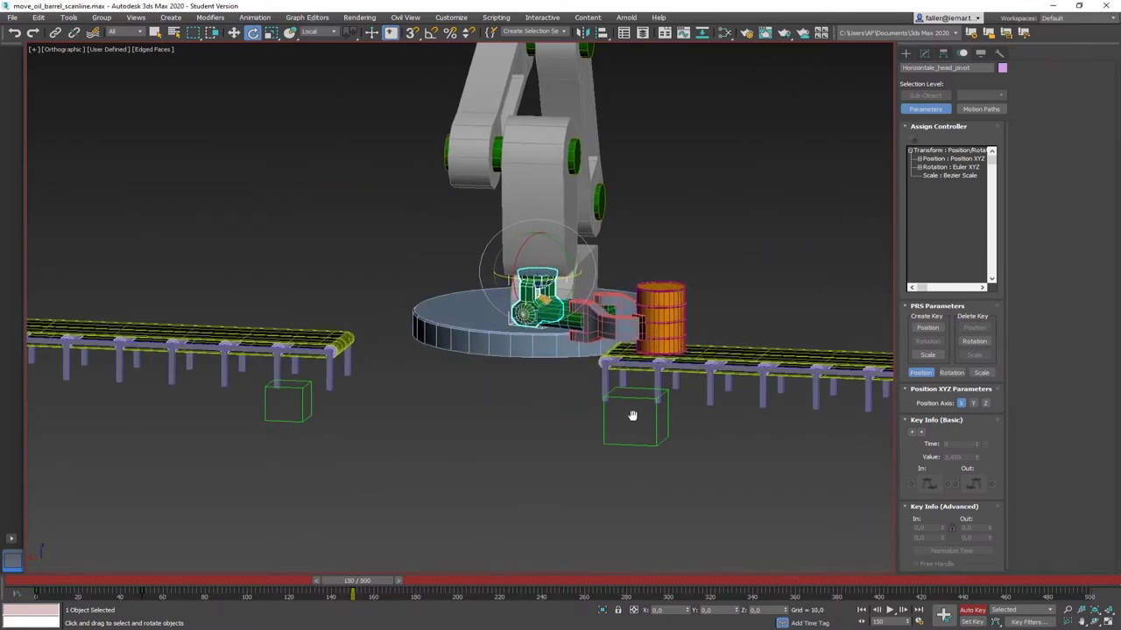
middle_drag(637, 420, 595, 413)
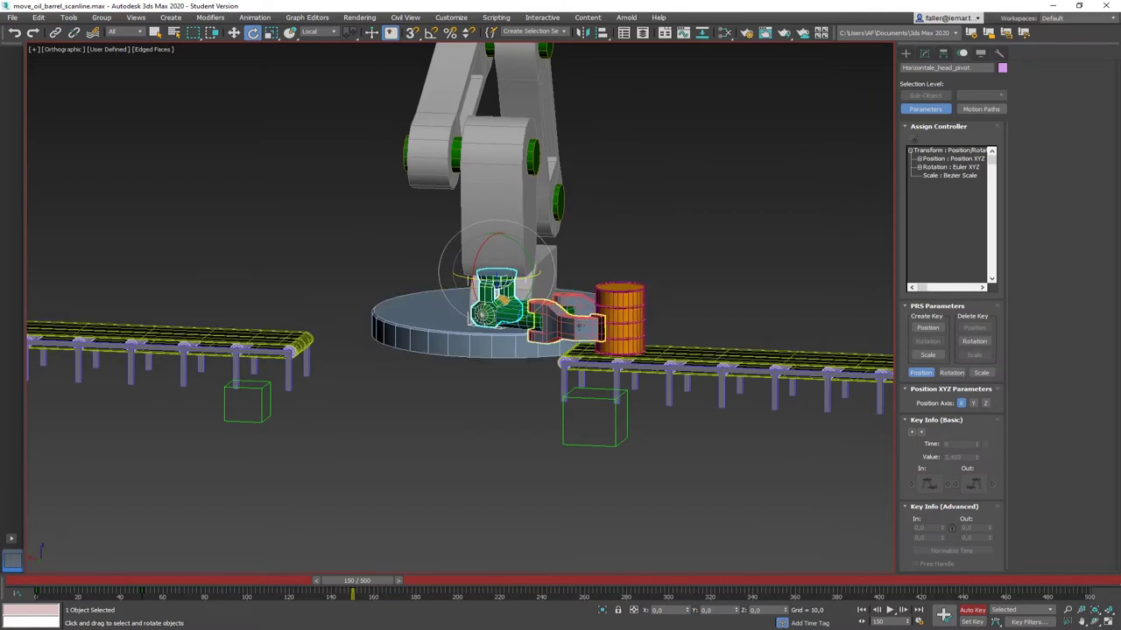
drag(566, 332, 578, 310)
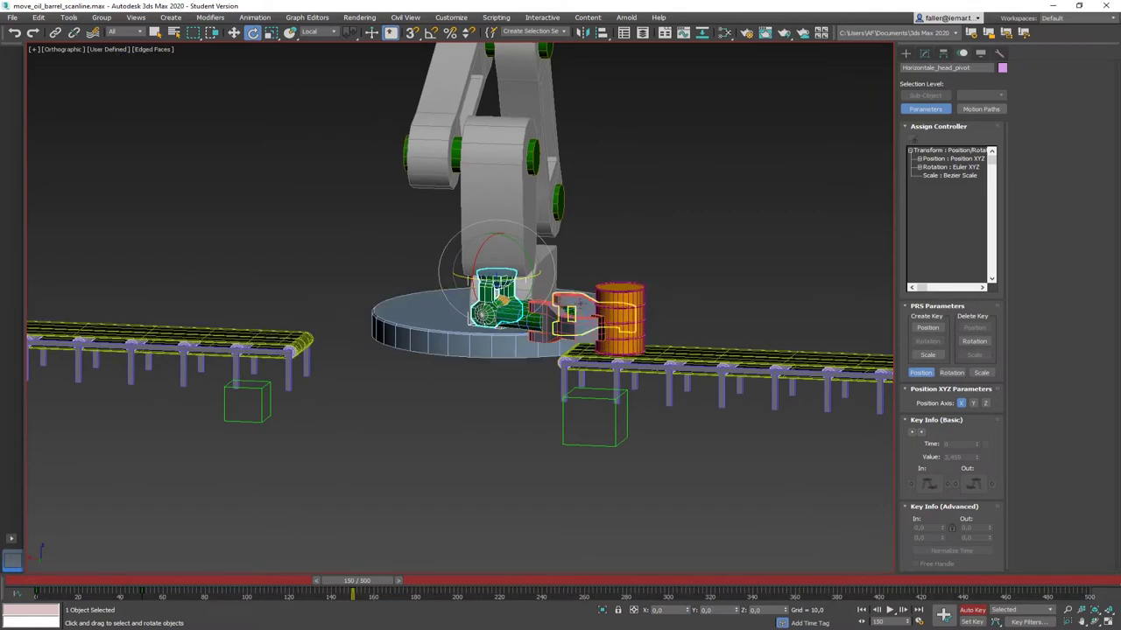
mouse_move(580, 302)
alt+middle_down()
mouse_move(569, 280)
mouse_move(565, 293)
alt+middle_up()
click(569, 285)
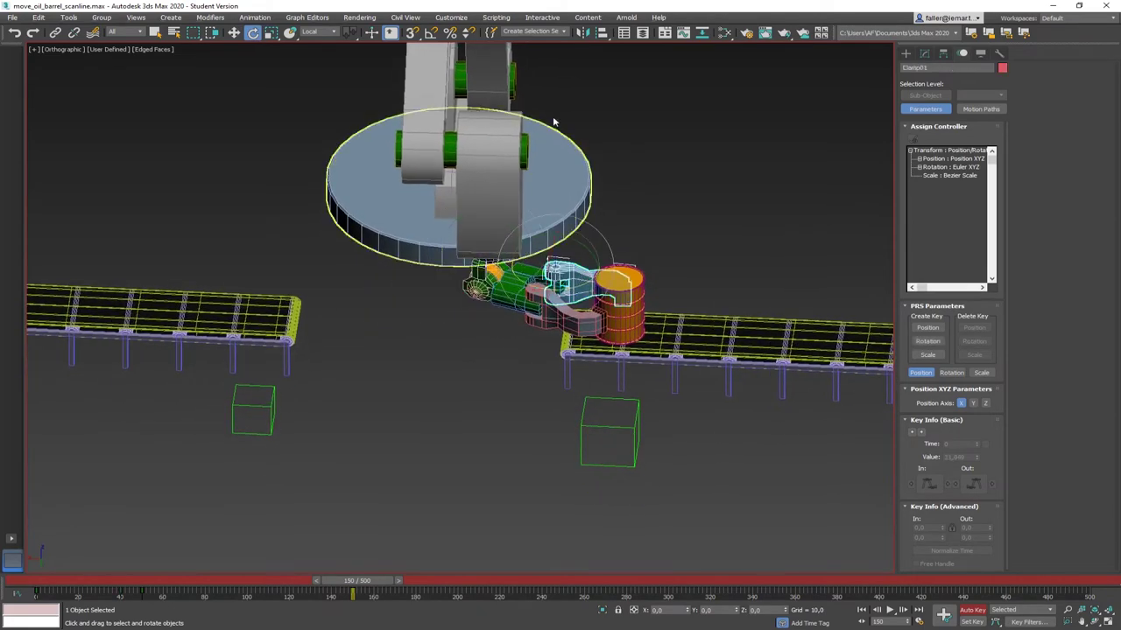
With Angle Snap on, rotate Clamp01, Clamp02 and the gripper head together by -5°
click(430, 35)
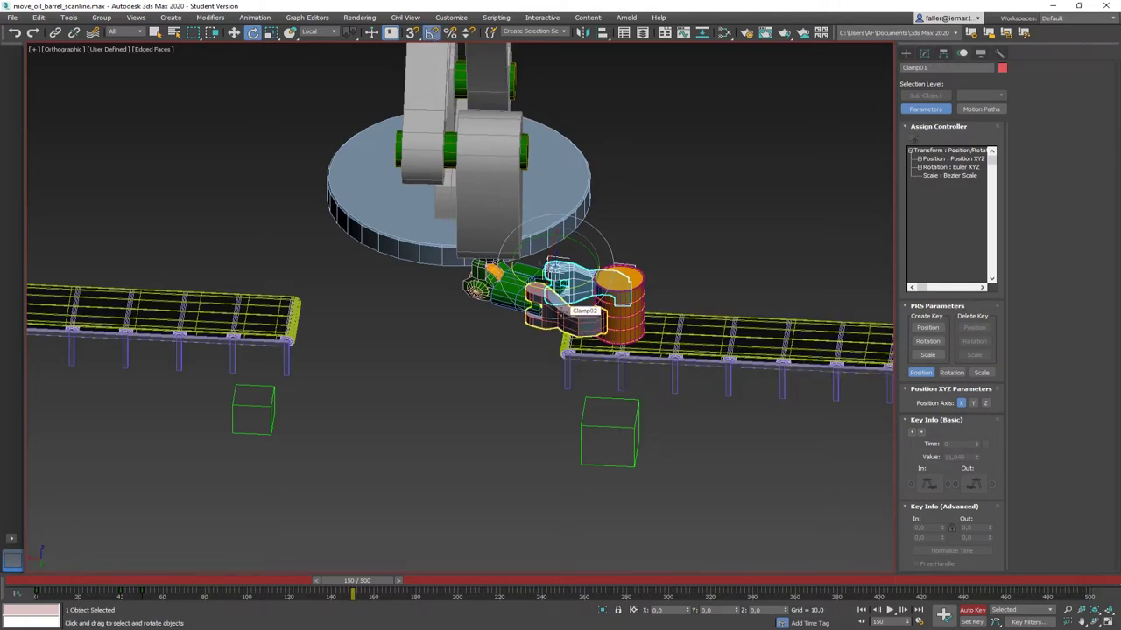
click(561, 312)
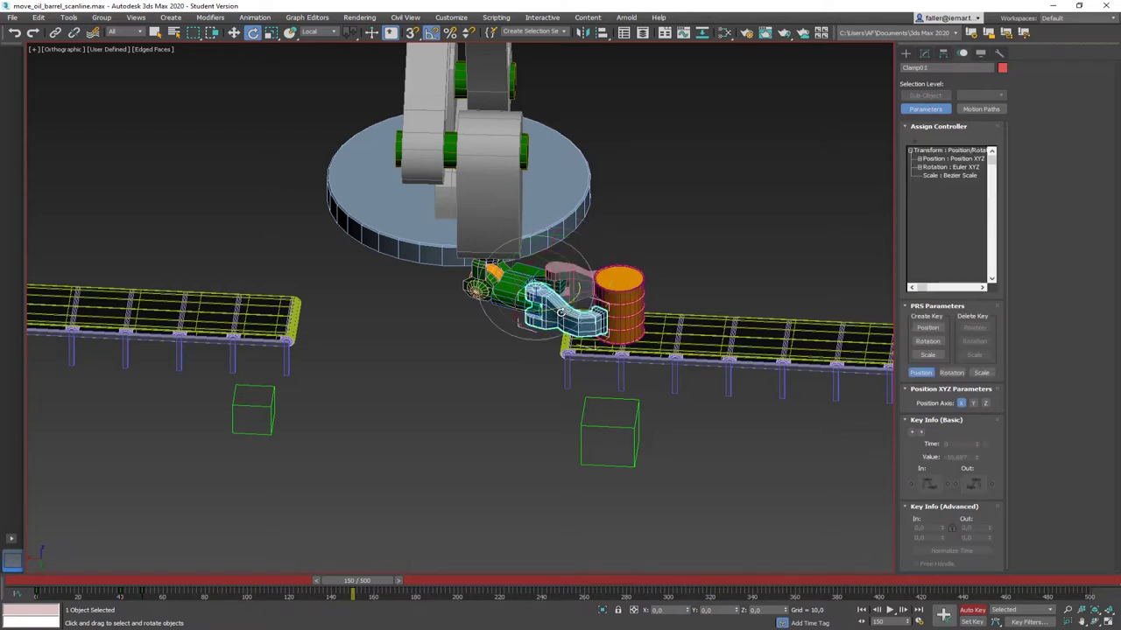
ctrl+click(578, 273)
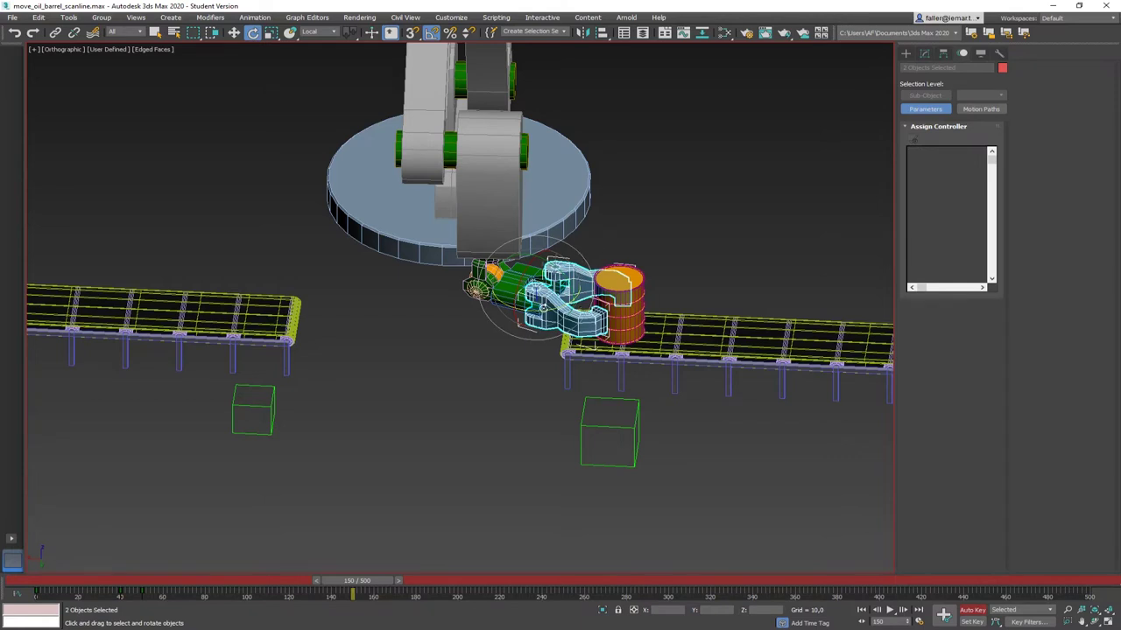
drag(545, 309, 544, 309)
ctrl+click(479, 280)
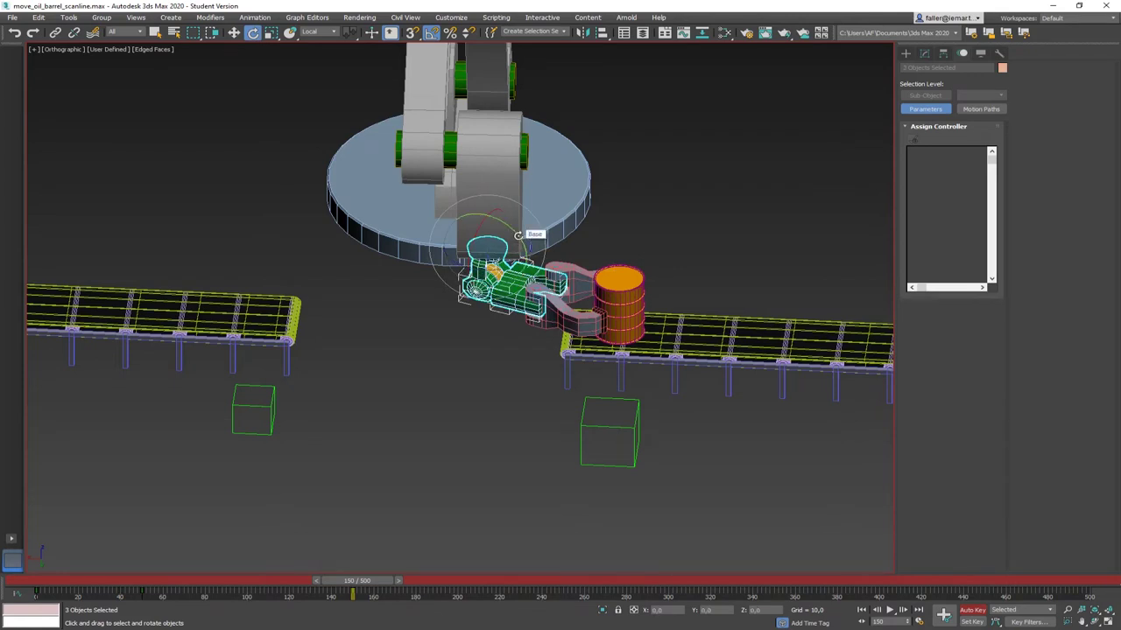
drag(517, 235, 520, 232)
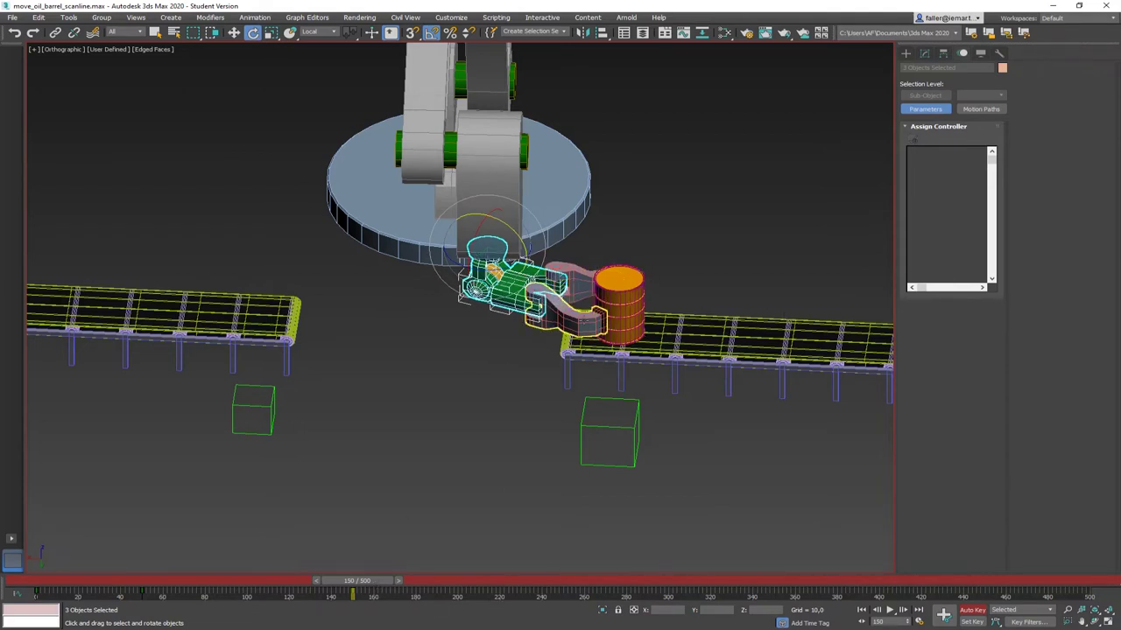
mouse_move(630, 326)
alt+middle_down()
mouse_move(645, 325)
mouse_move(621, 337)
mouse_move(629, 341)
alt+middle_up()
Rotate 3rd_Pivot, 2nd_Pivot and 1st_Pivot to lower the gripper, then move to frame 160
click(508, 210)
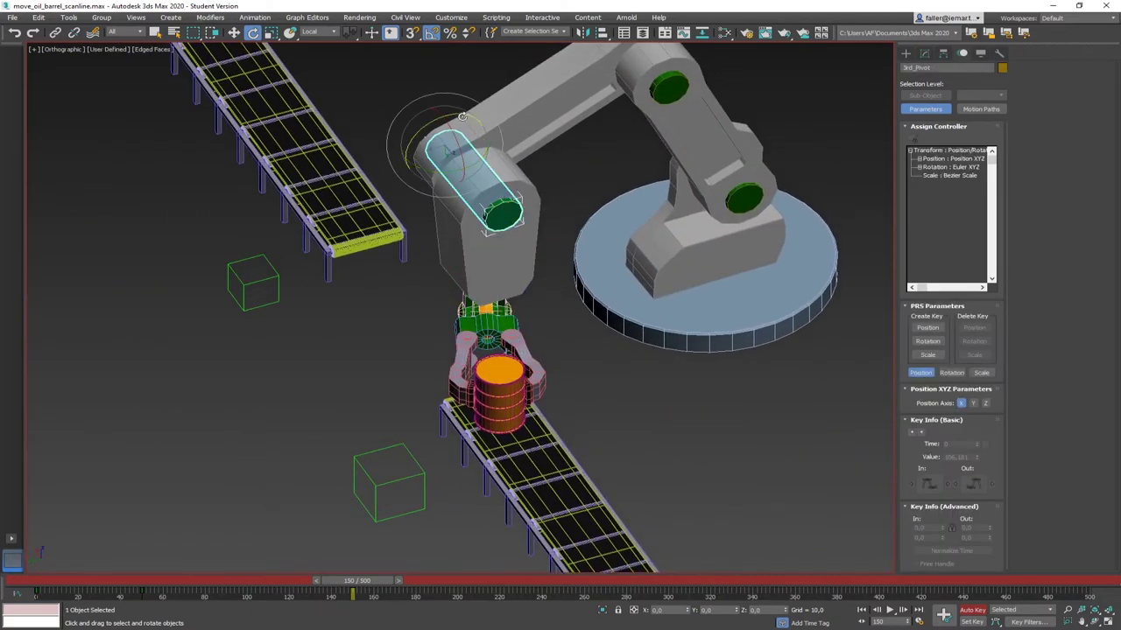
drag(425, 126, 426, 126)
alt+middle_drag(612, 149, 595, 131)
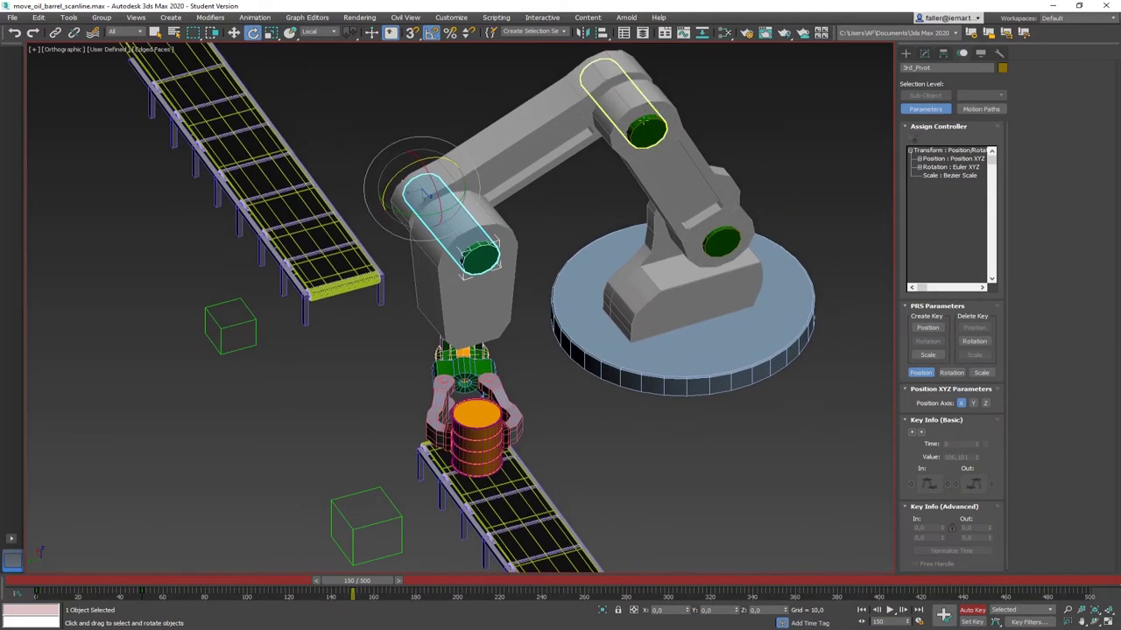
click(612, 92)
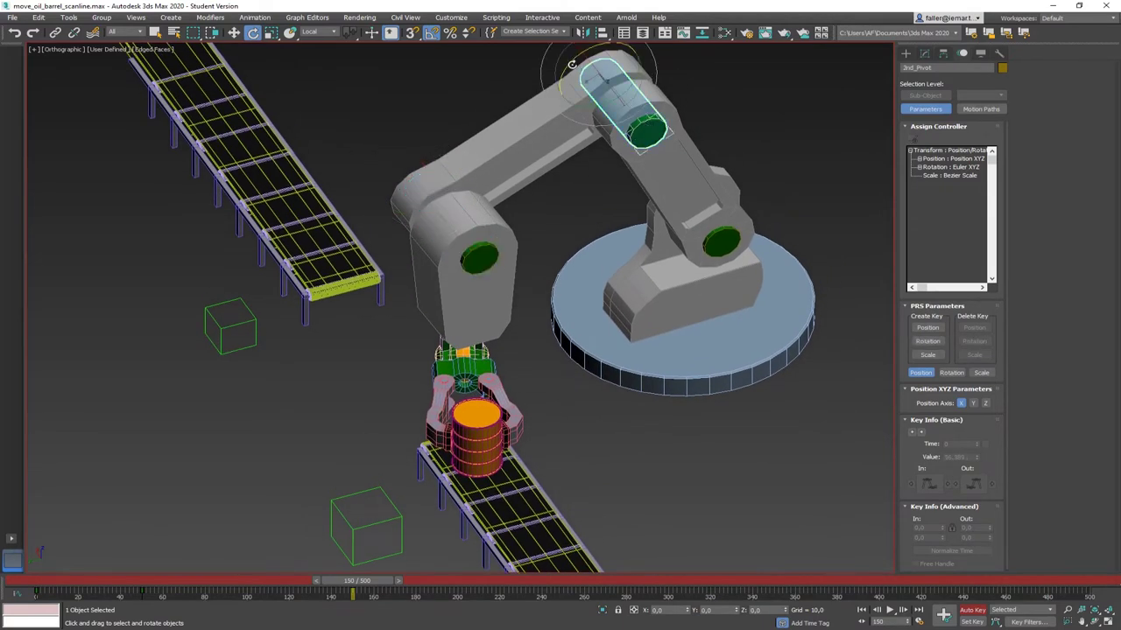
drag(571, 64, 572, 64)
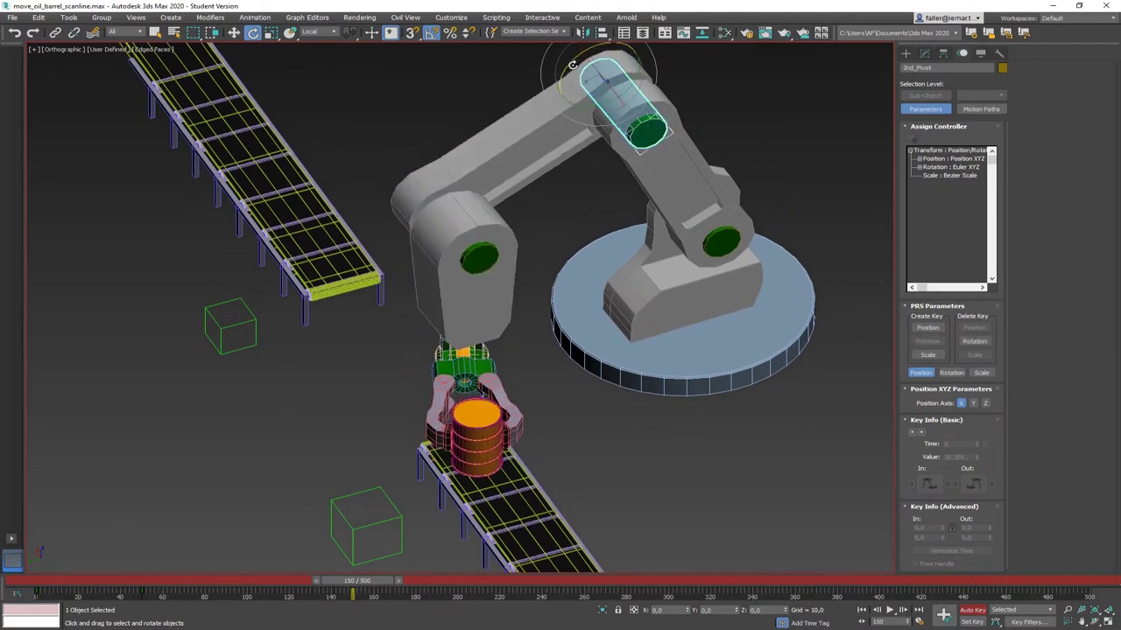
click(721, 245)
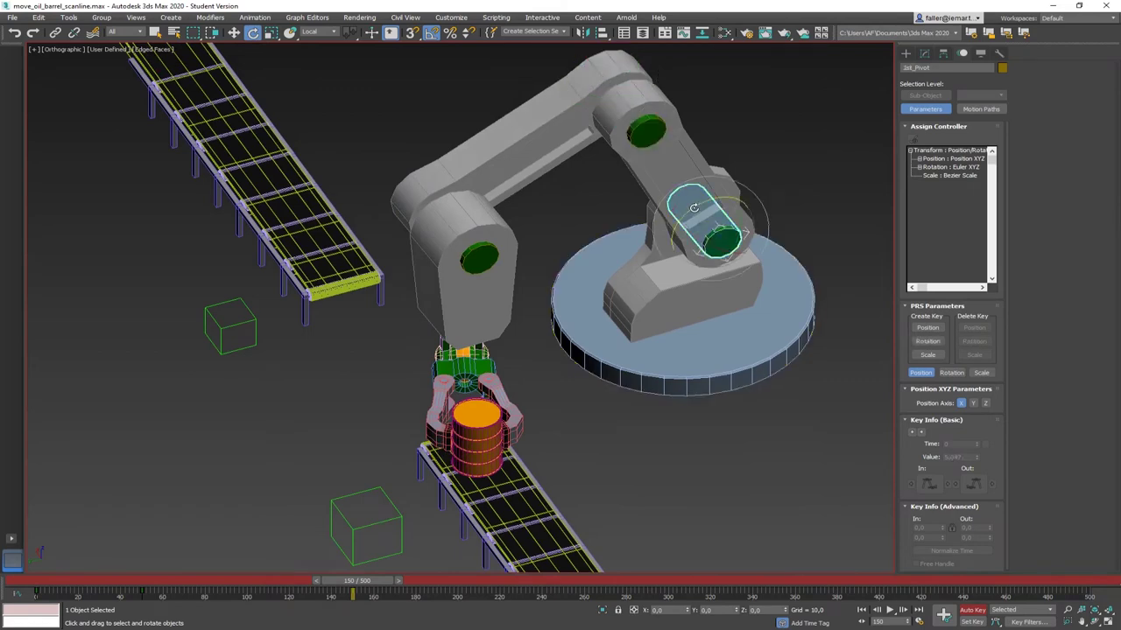
drag(693, 207, 693, 209)
mouse_move(676, 502)
alt+middle_down()
mouse_move(640, 458)
mouse_move(682, 479)
mouse_move(676, 487)
alt+middle_up()
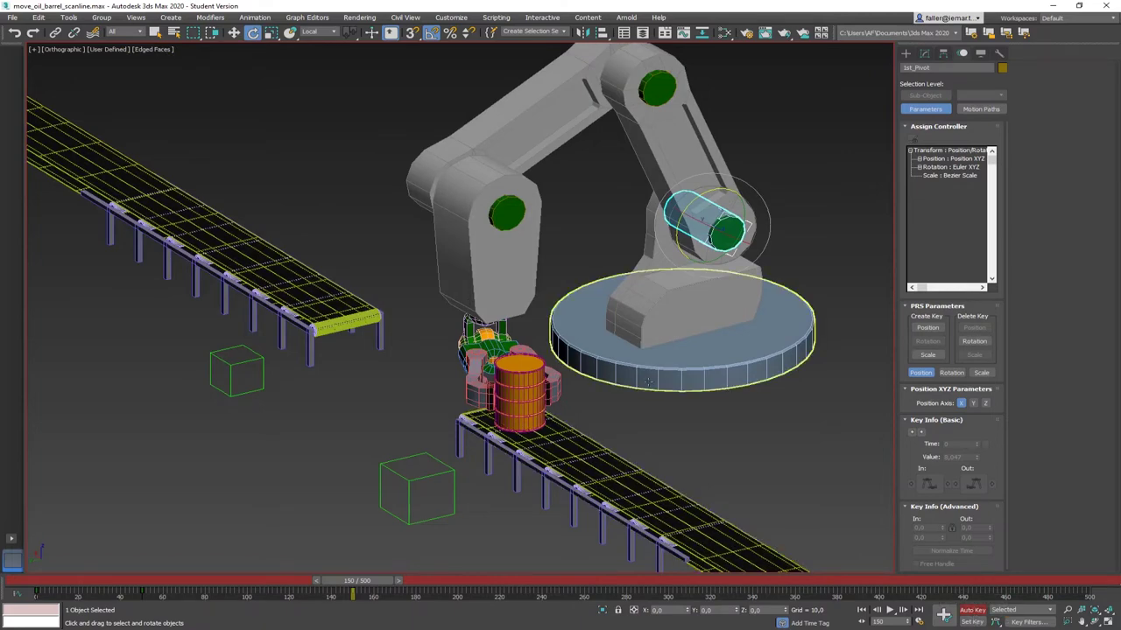
alt+middle_drag(504, 376, 473, 490)
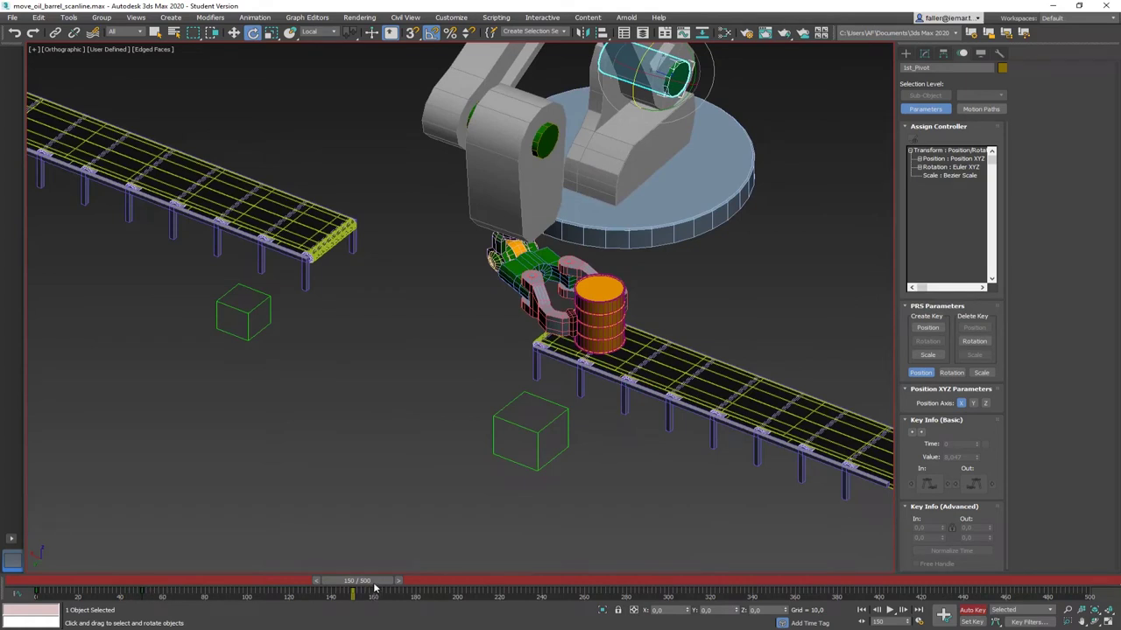
drag(374, 587, 395, 586)
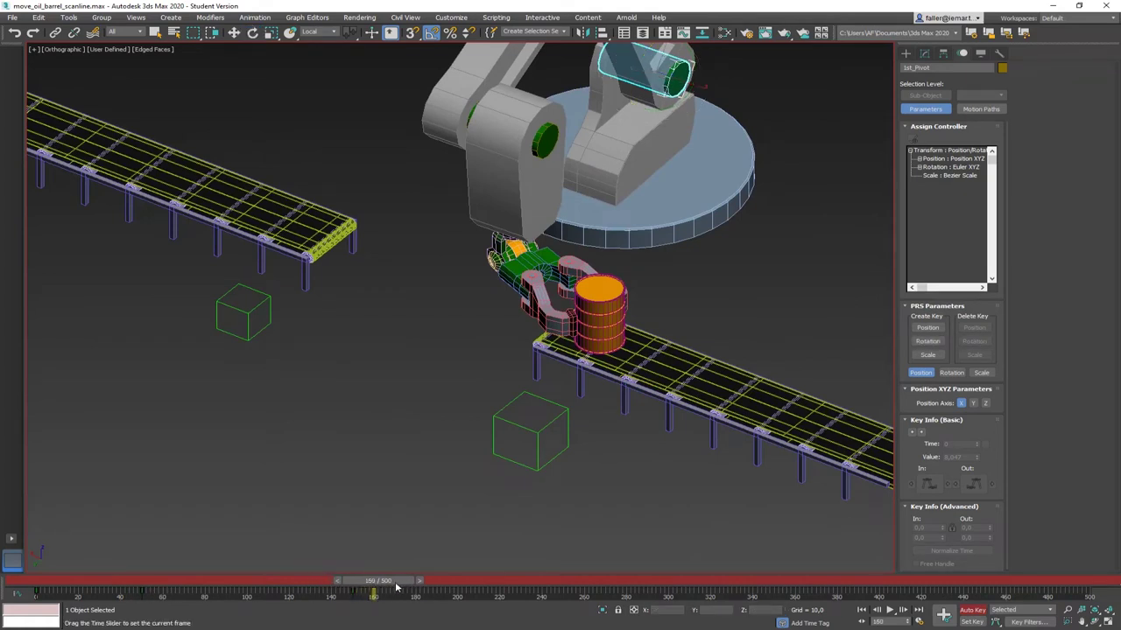
Rotate Clamp01 and Clamp02 30° open on Z at frame 160, then scrub back to check
key(e)
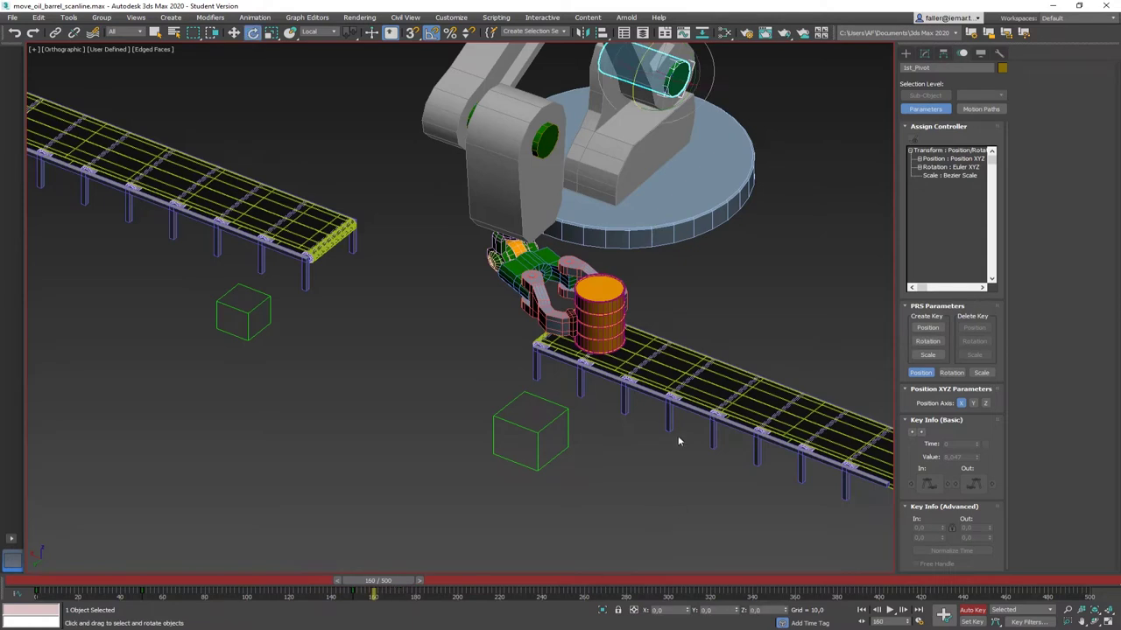
click(550, 310)
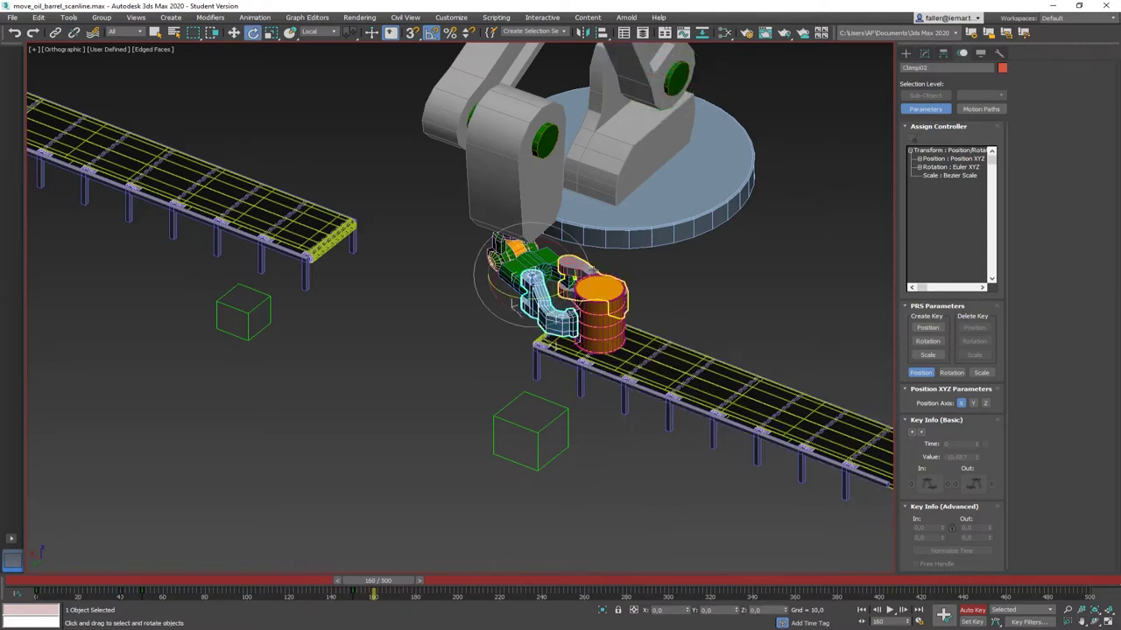
ctrl+click(575, 278)
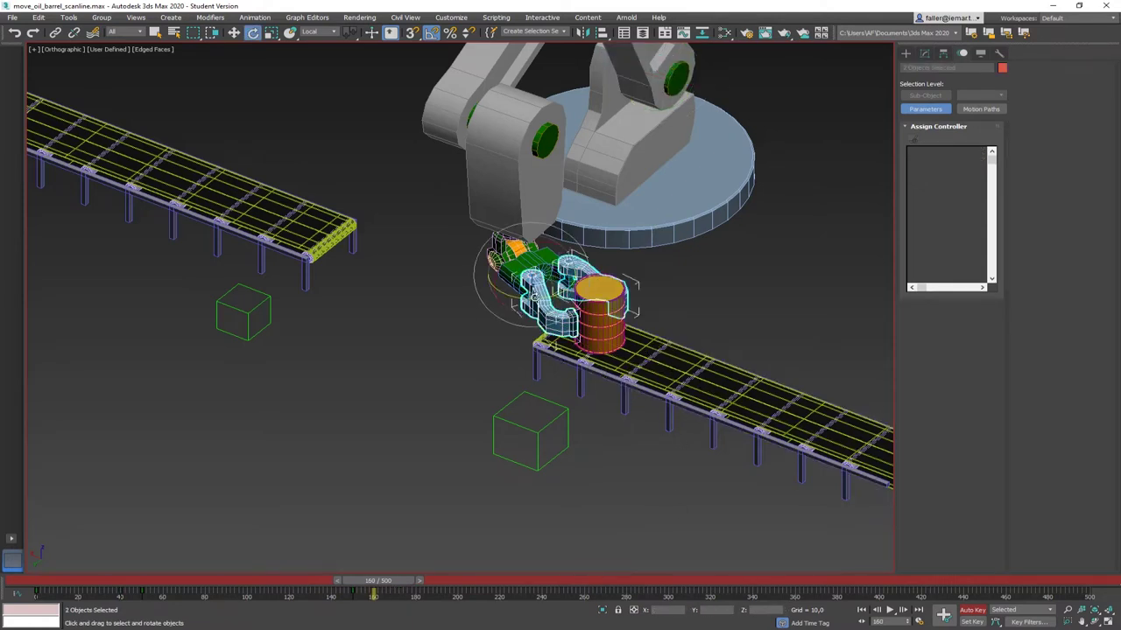
drag(532, 298, 512, 300)
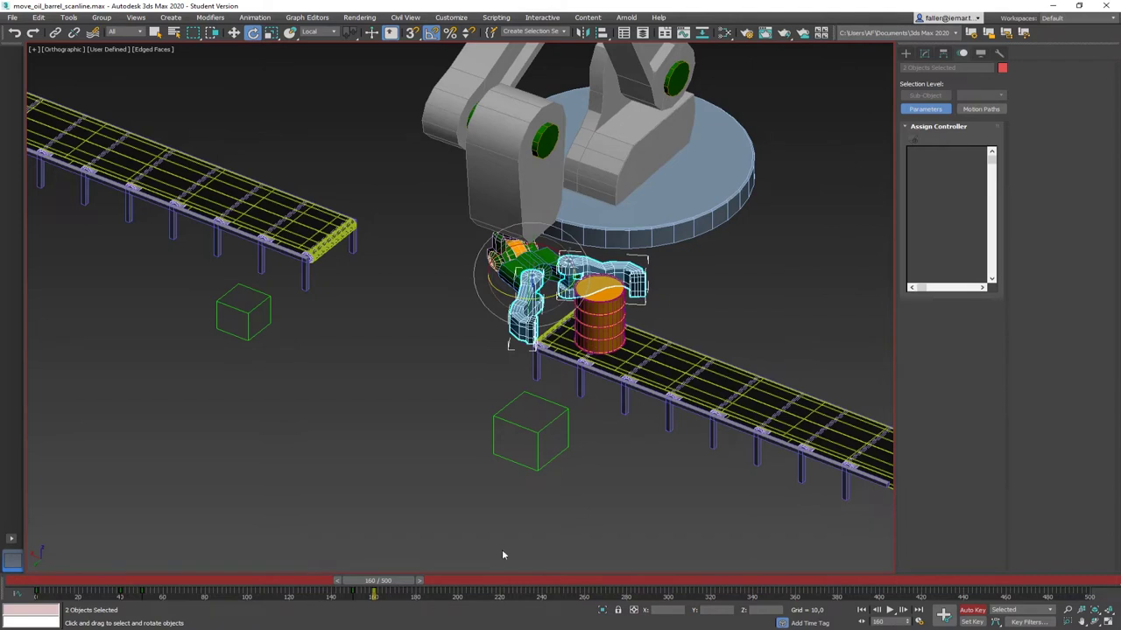
drag(401, 582, 319, 582)
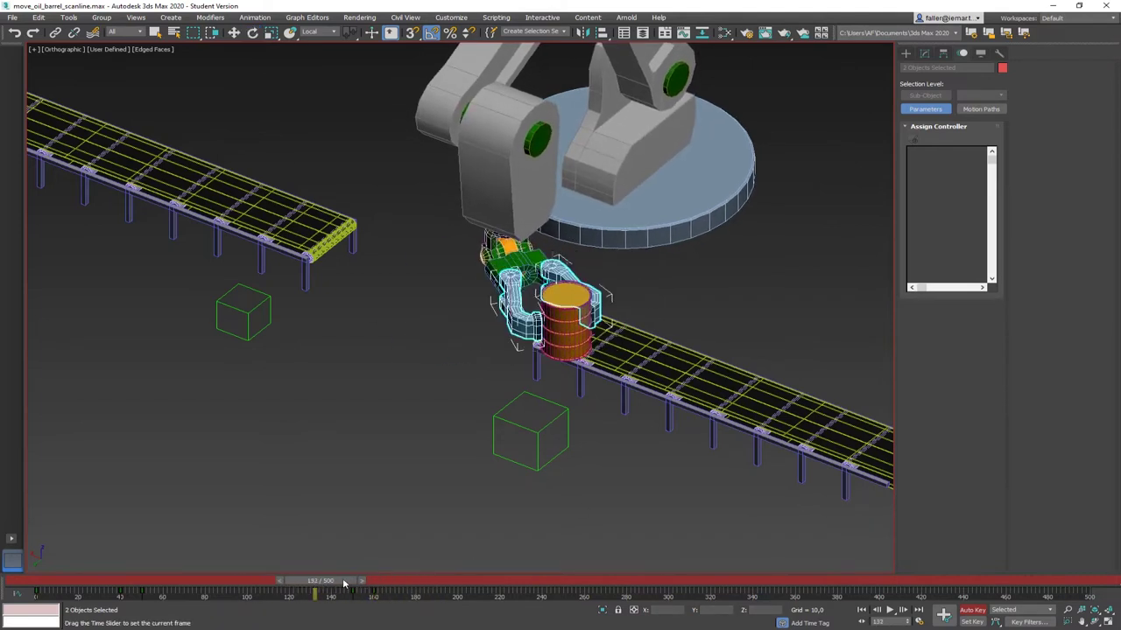
key(e)
middle_drag(685, 473, 552, 330)
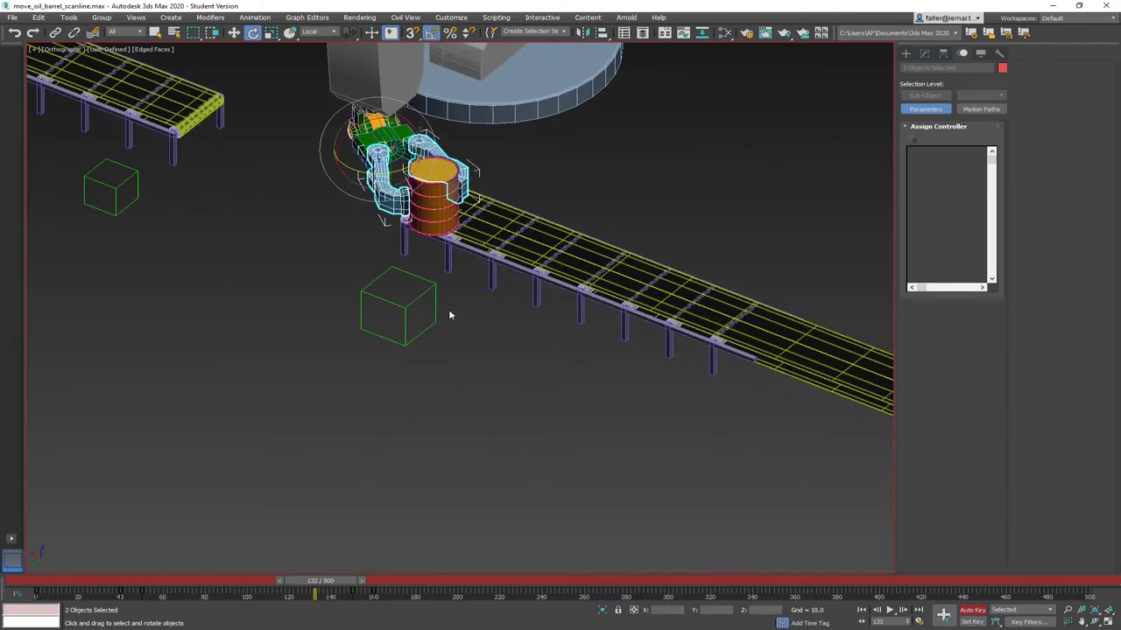
With Auto Key, move Dummy002 right along X on the conveyor
click(419, 336)
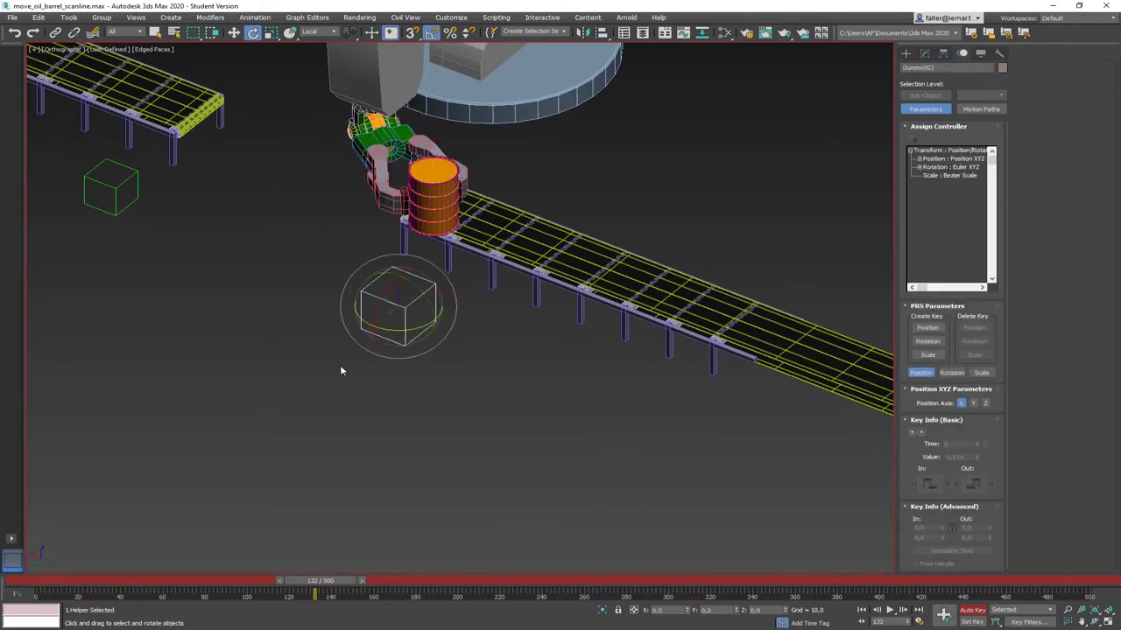
click(234, 32)
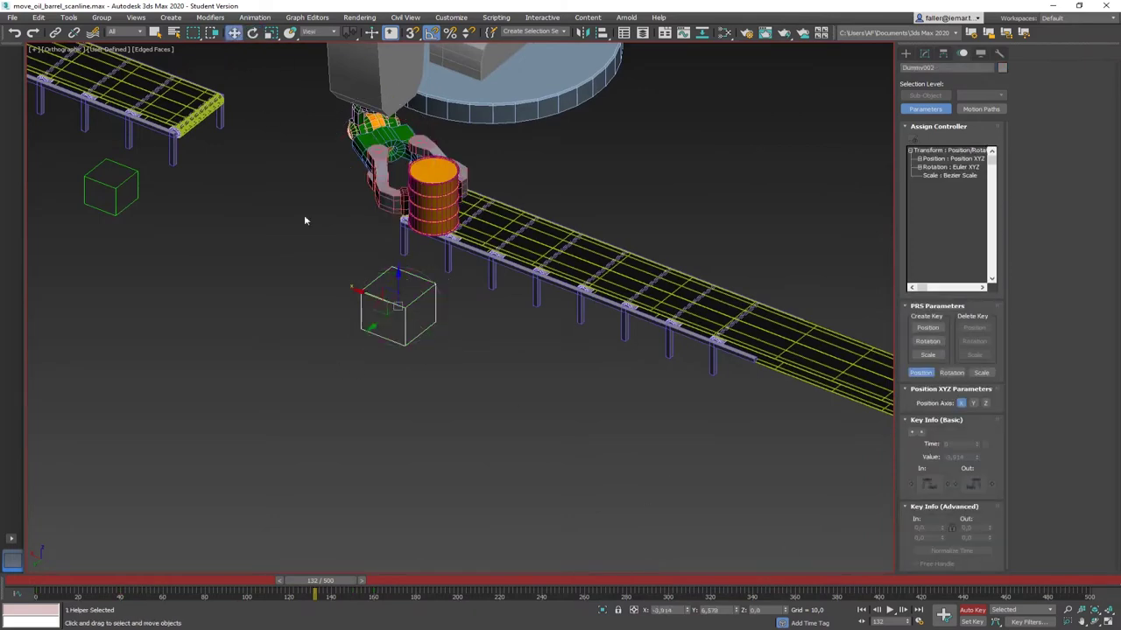
alt+middle_drag(402, 416, 402, 519)
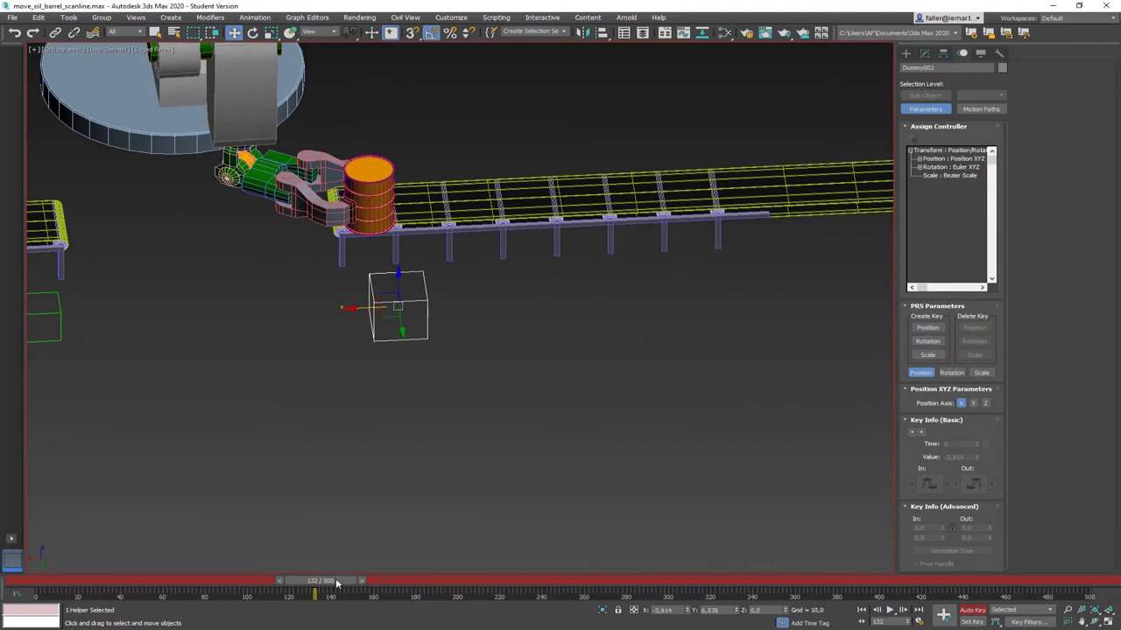
drag(338, 581, 477, 586)
key(w)
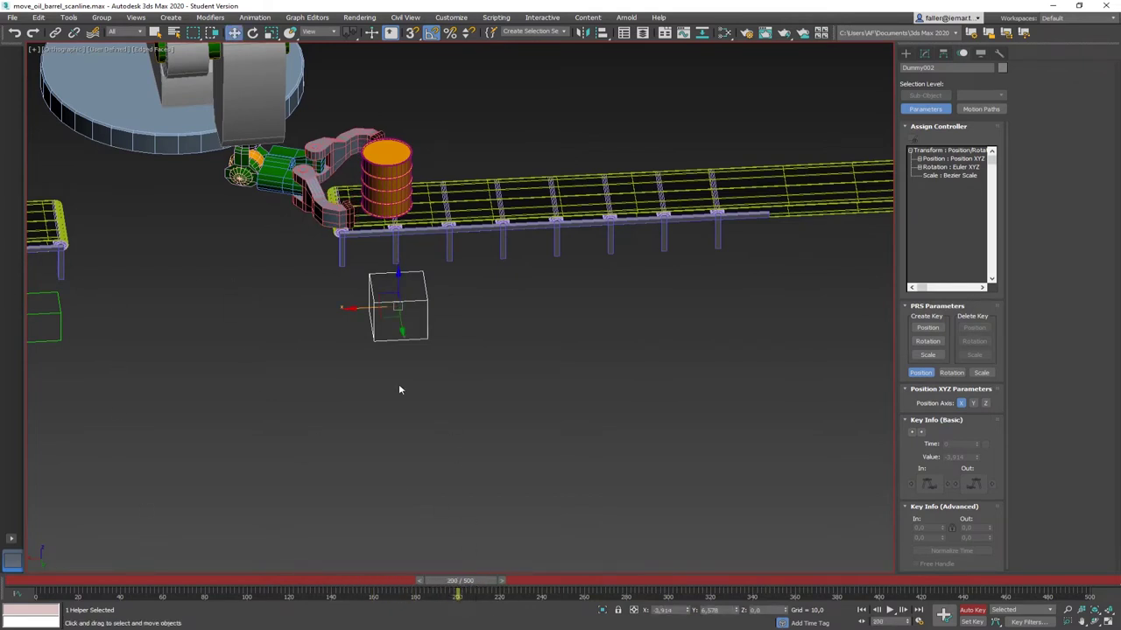
drag(355, 307, 738, 299)
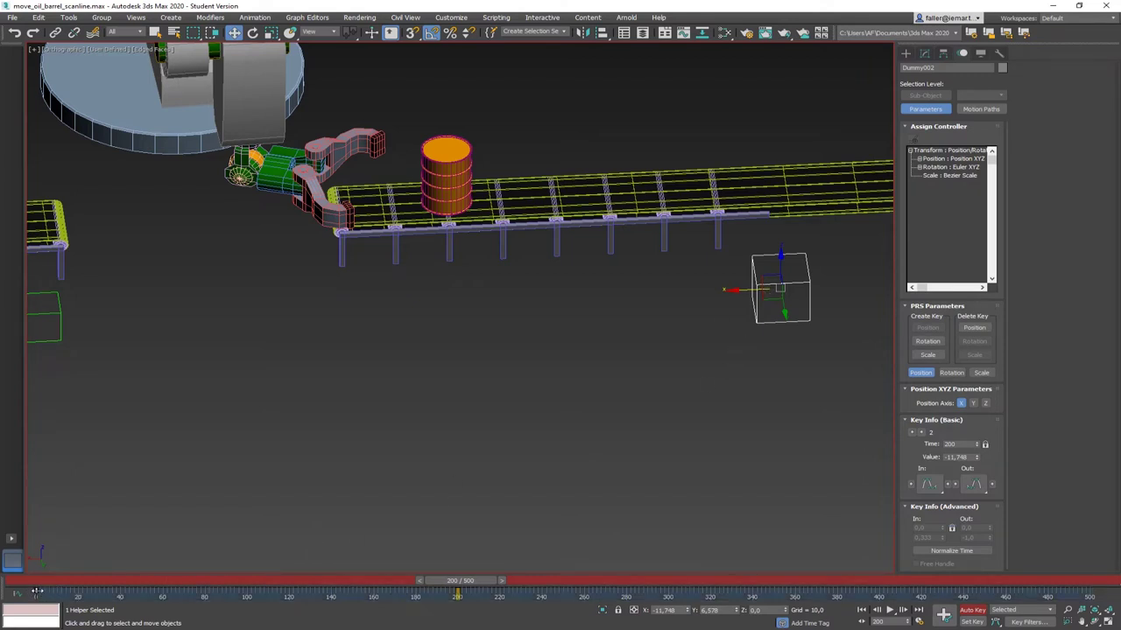
Shift Dummy002's starting key from frame 0 to 120 and scrub to review
drag(36, 592, 353, 592)
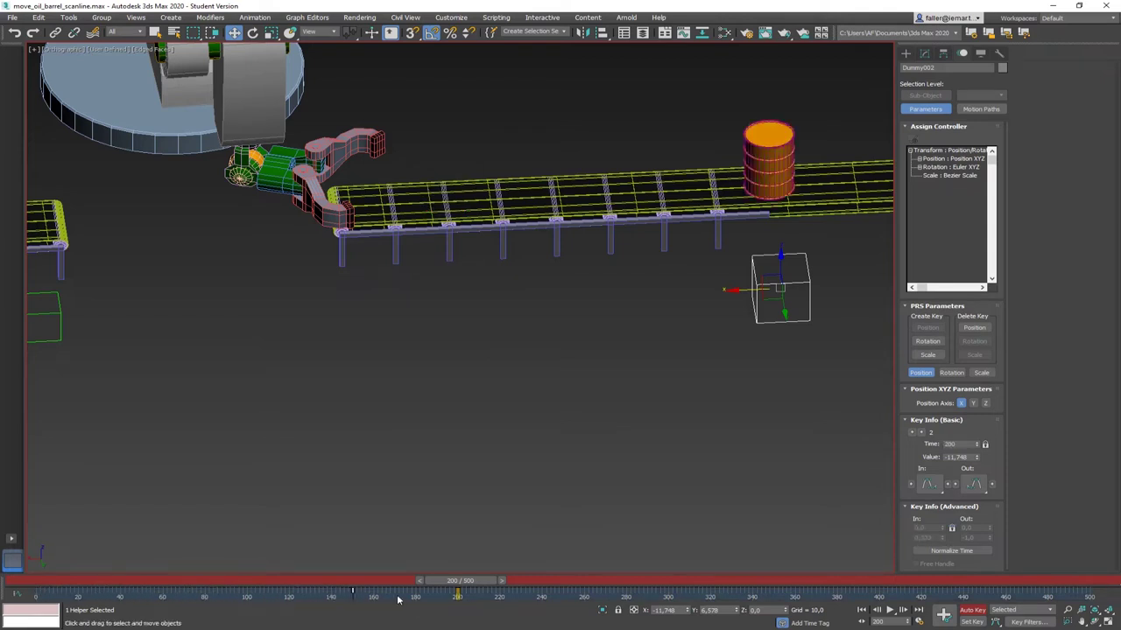
mouse_move(452, 585)
mouse_down()
mouse_move(229, 585)
mouse_move(473, 585)
mouse_up()
key(w)
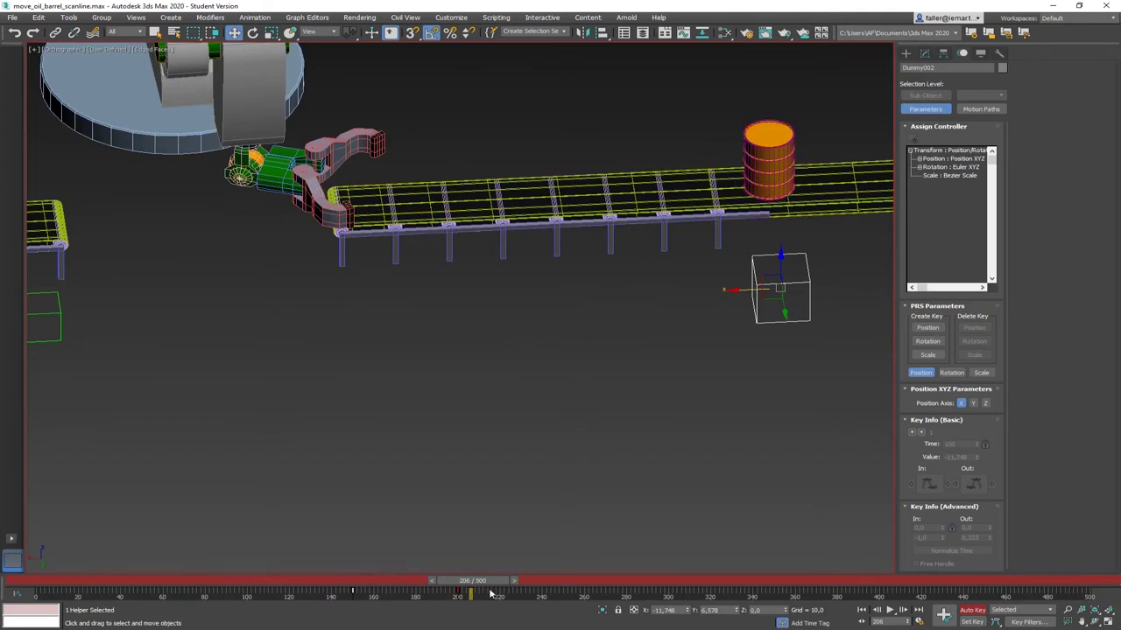
drag(484, 587, 200, 594)
key(w)
alt+middle_drag(192, 341, 368, 315)
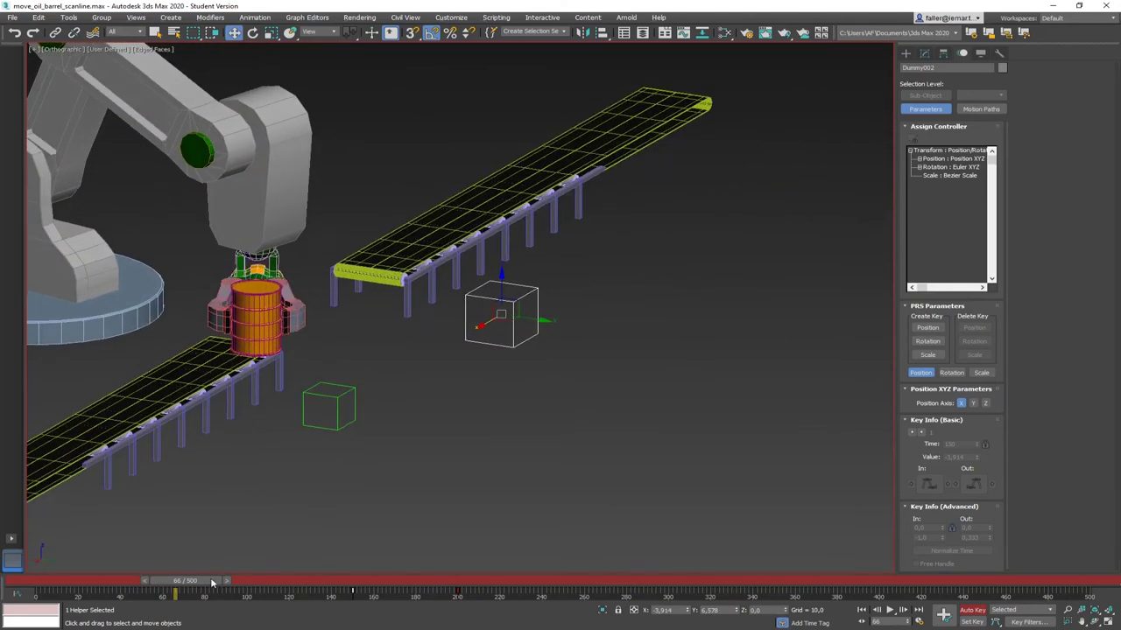
Near frame 100, rotate 1st_Pivot 5 degrees to adjust the arm
drag(215, 582, 294, 585)
key(w)
mouse_move(408, 387)
alt+middle_down()
mouse_move(398, 366)
mouse_move(374, 370)
mouse_move(415, 387)
alt+middle_up()
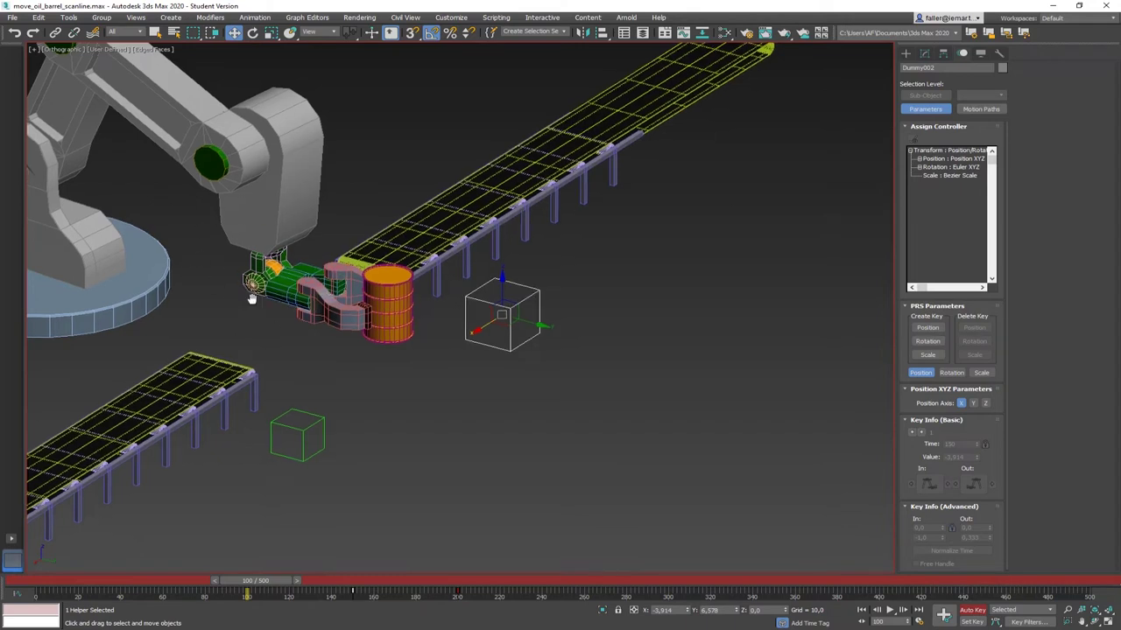
middle_drag(252, 299, 282, 308)
click(49, 179)
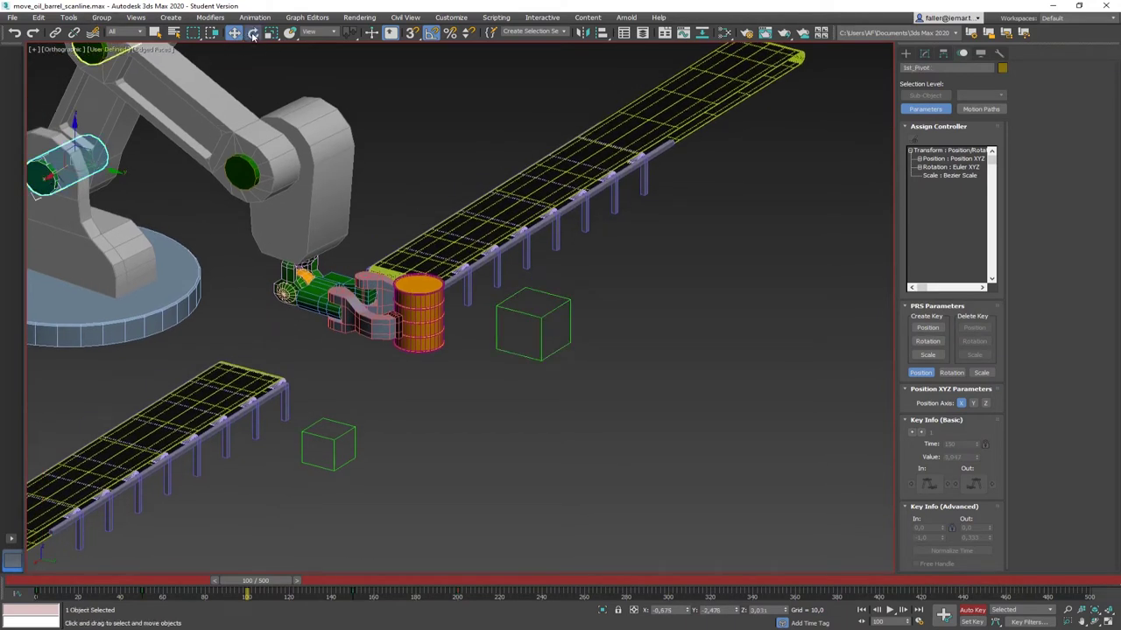
click(253, 35)
drag(98, 143, 91, 134)
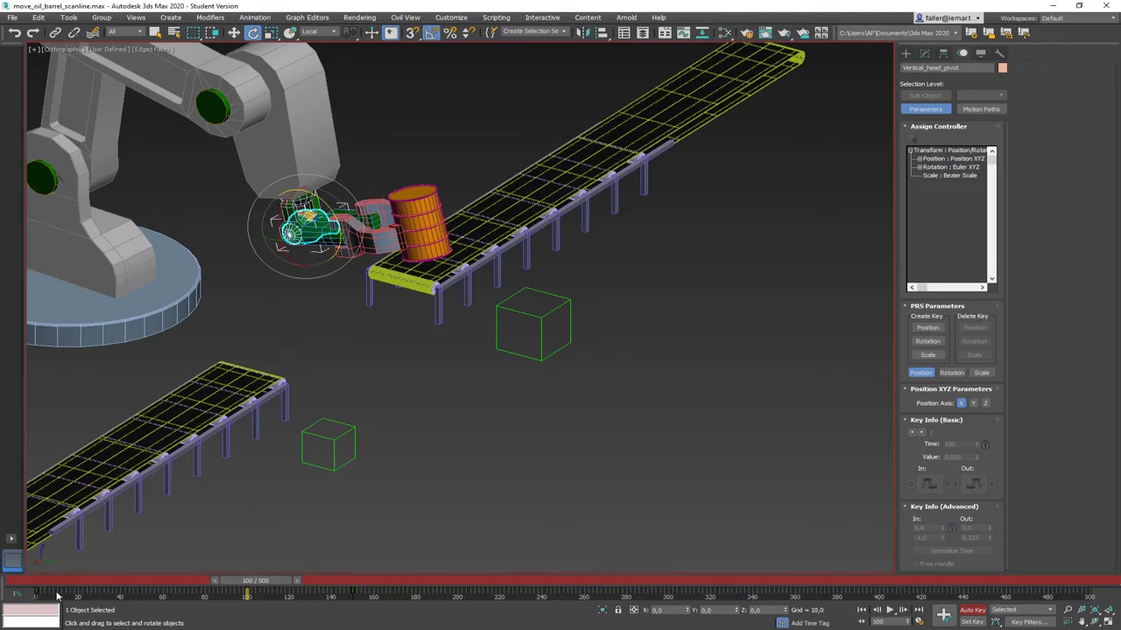
Key the gripper's rotated pose at frame 50
drag(283, 585, 178, 587)
key(e)
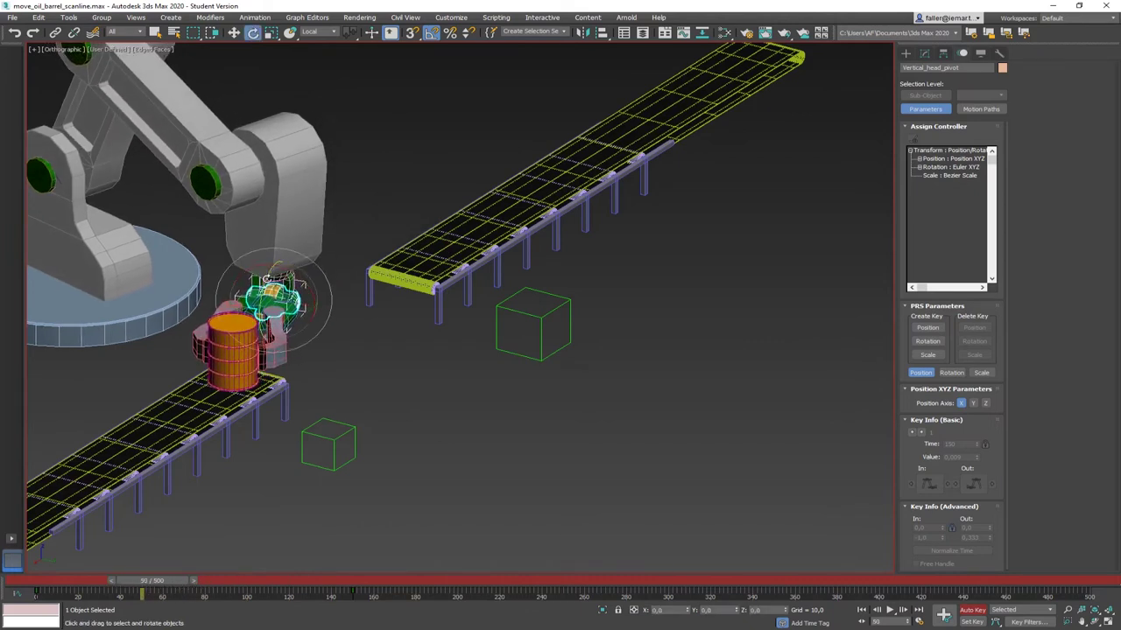
drag(266, 278, 265, 278)
drag(176, 583, 280, 585)
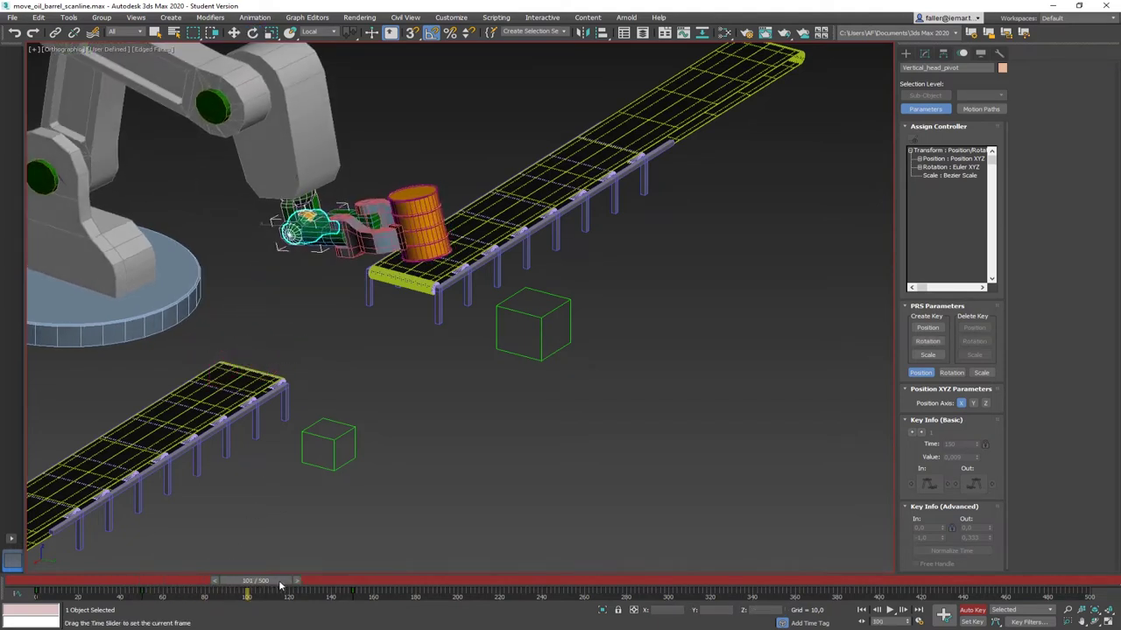
Tilt the gripper head by -10 degrees and review the motion up to frame 100
mouse_move(280, 585)
mouse_down()
mouse_move(169, 583)
mouse_move(282, 585)
mouse_up()
key(e)
drag(336, 215, 330, 198)
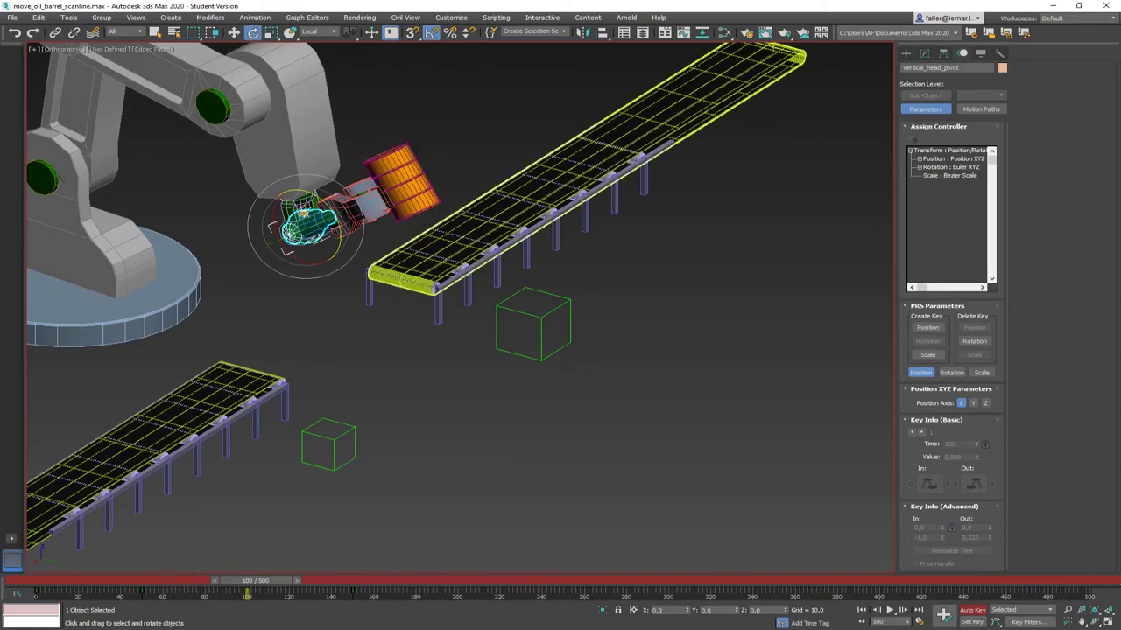
mouse_move(263, 583)
mouse_down()
mouse_move(155, 583)
mouse_move(325, 584)
mouse_move(213, 595)
mouse_move(271, 595)
mouse_move(263, 601)
mouse_up()
key(e)
alt+middle_drag(283, 417, 241, 421)
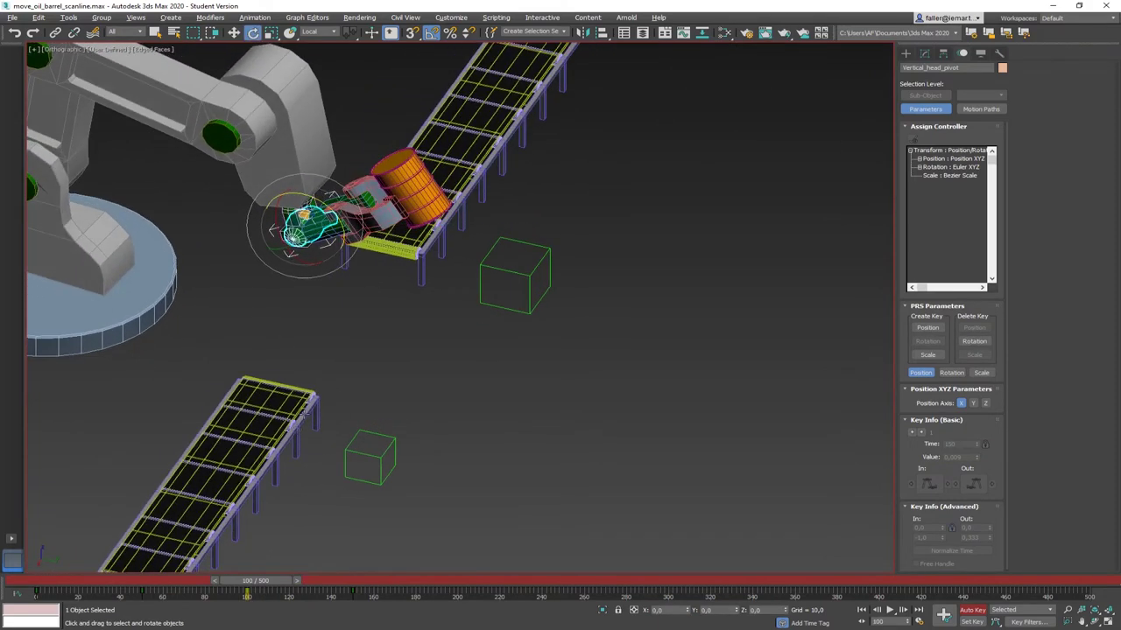
click(368, 339)
scroll(336, 300, up, 5)
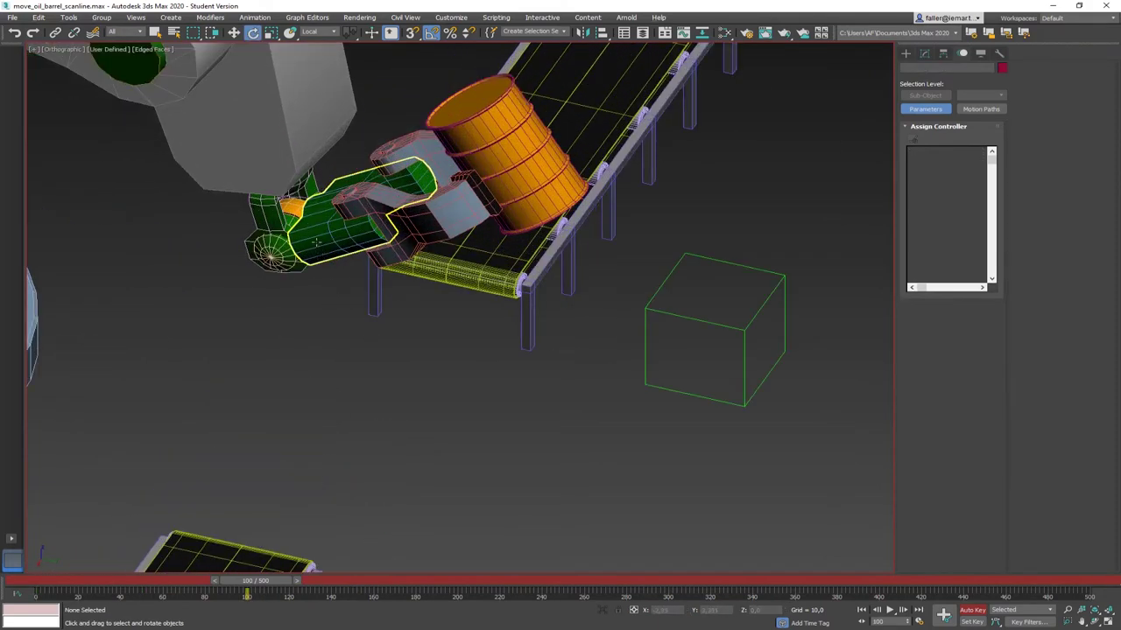
Rotate the gripper head 130 degrees with the barrel at frame 100
click(316, 243)
drag(295, 207, 323, 208)
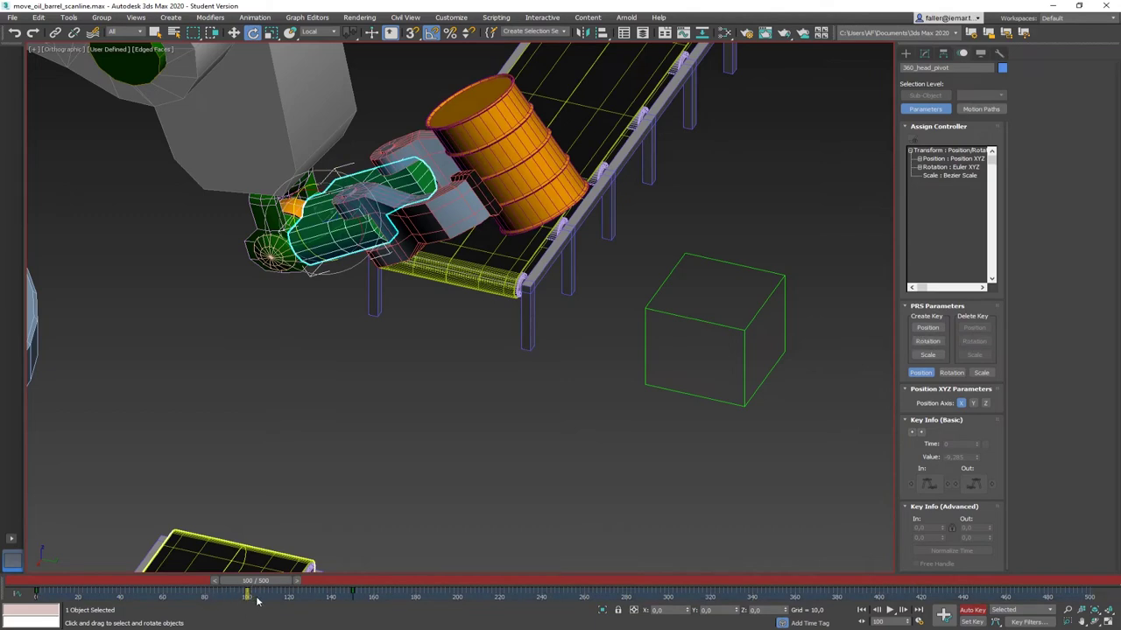
mouse_move(253, 582)
mouse_down()
mouse_move(171, 584)
mouse_move(325, 575)
mouse_move(254, 588)
mouse_move(271, 586)
mouse_up()
key(e)
middle_drag(282, 366, 301, 407)
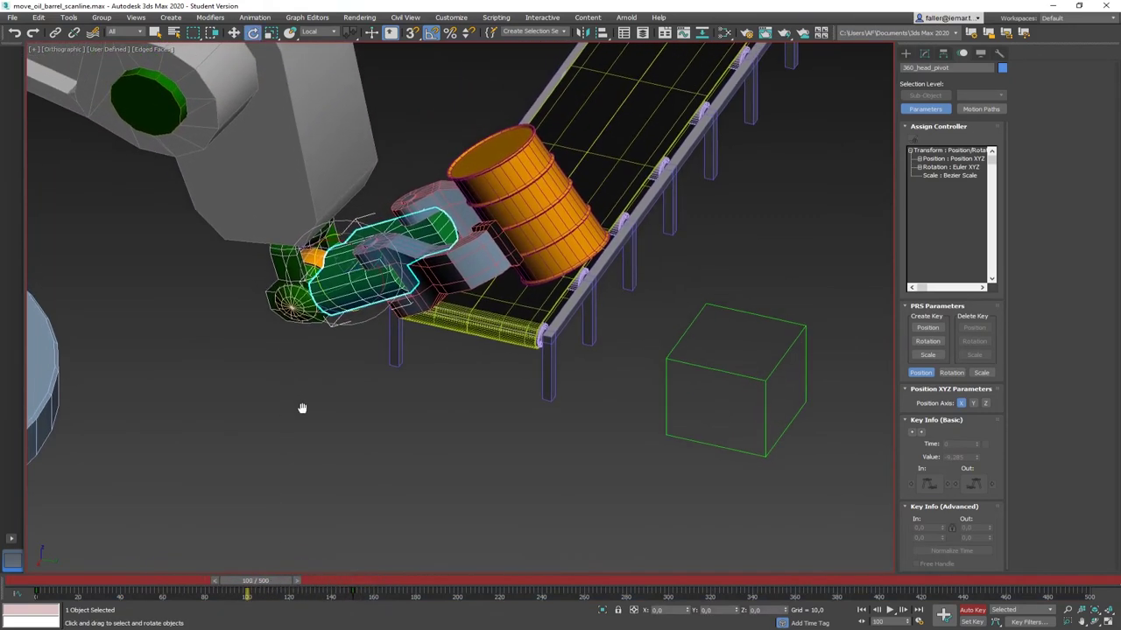
drag(250, 586, 145, 586)
At frame 100, rotate 3rd_Pivot and vertical_head_pivot so the barrel stands upright
click(163, 252)
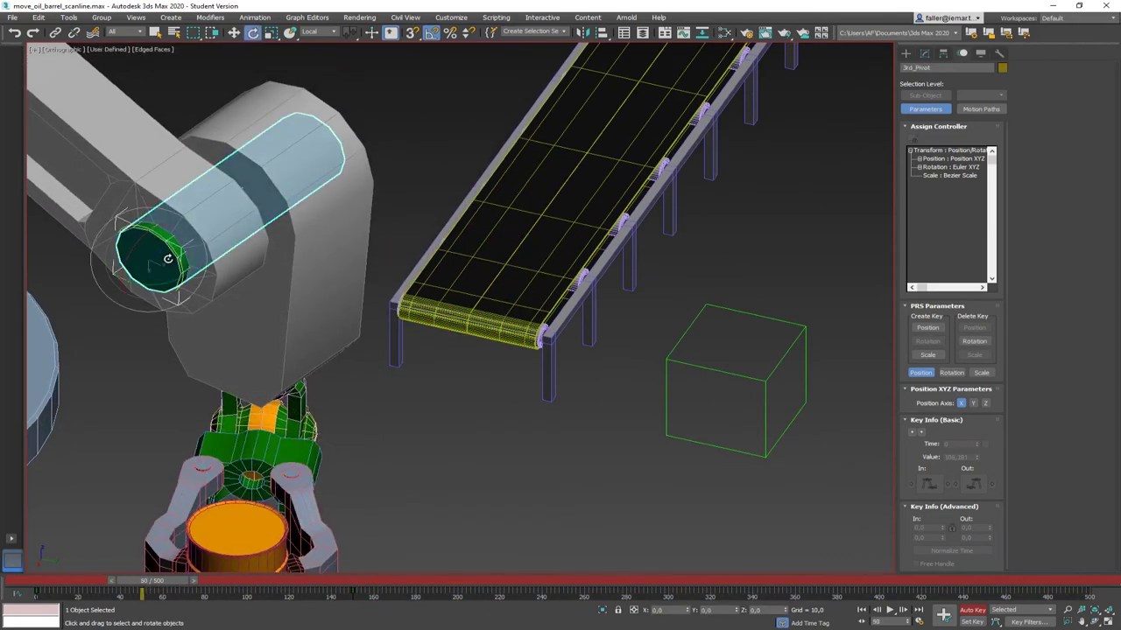
drag(171, 248, 171, 247)
drag(168, 586, 268, 590)
key(e)
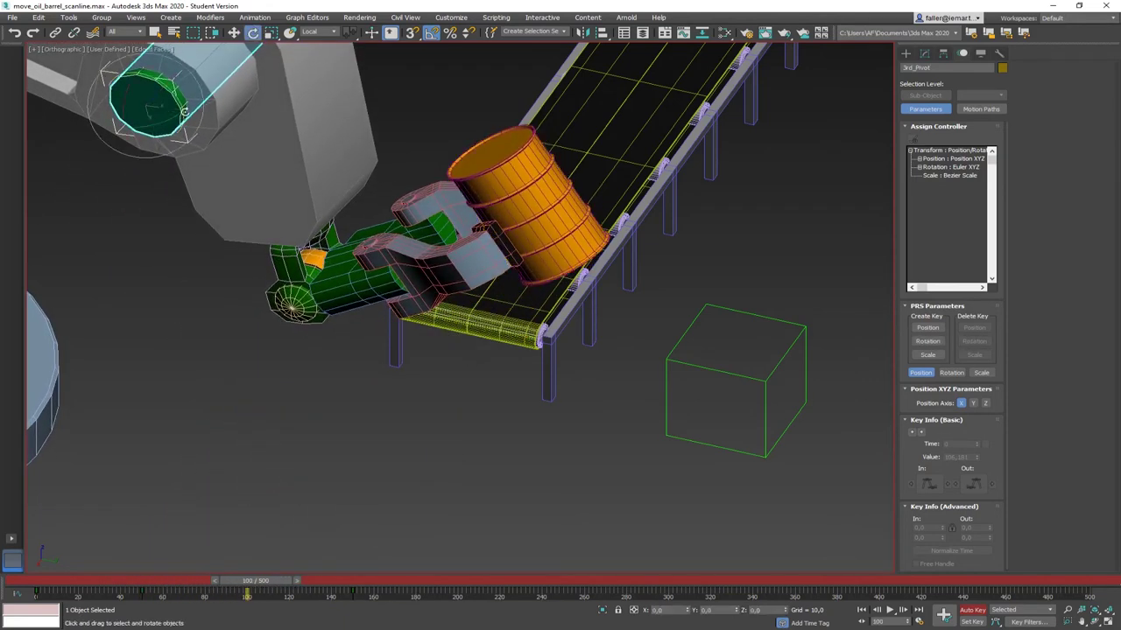
drag(175, 97, 171, 83)
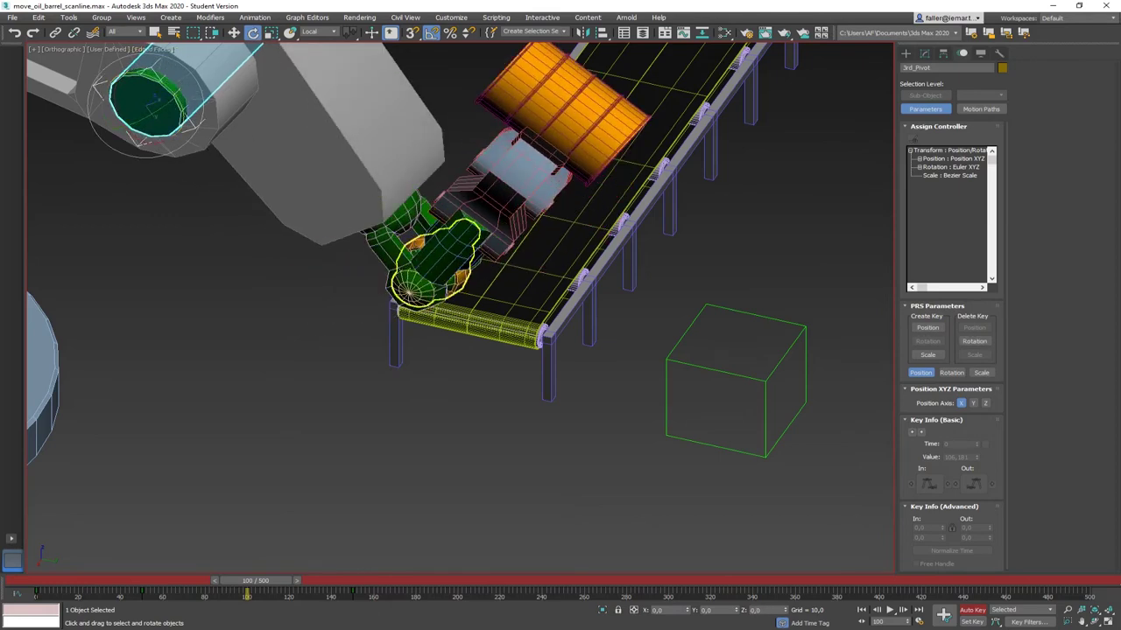
click(418, 246)
drag(435, 236, 445, 240)
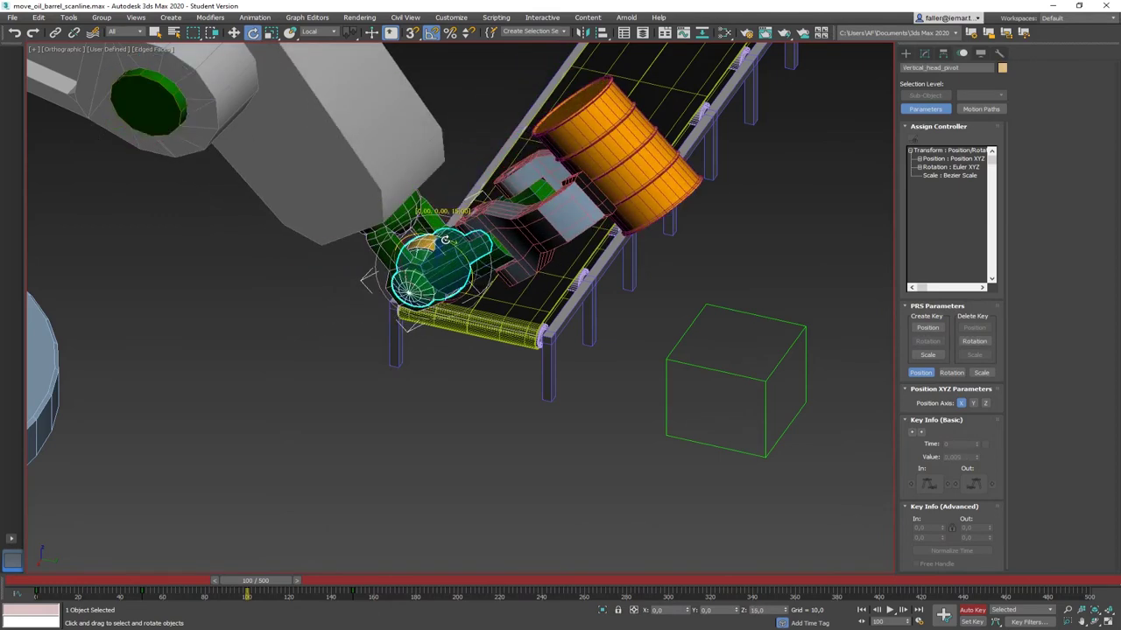
Scrub the timeline to check the barrel is carried across and set upright
drag(278, 585, 151, 592)
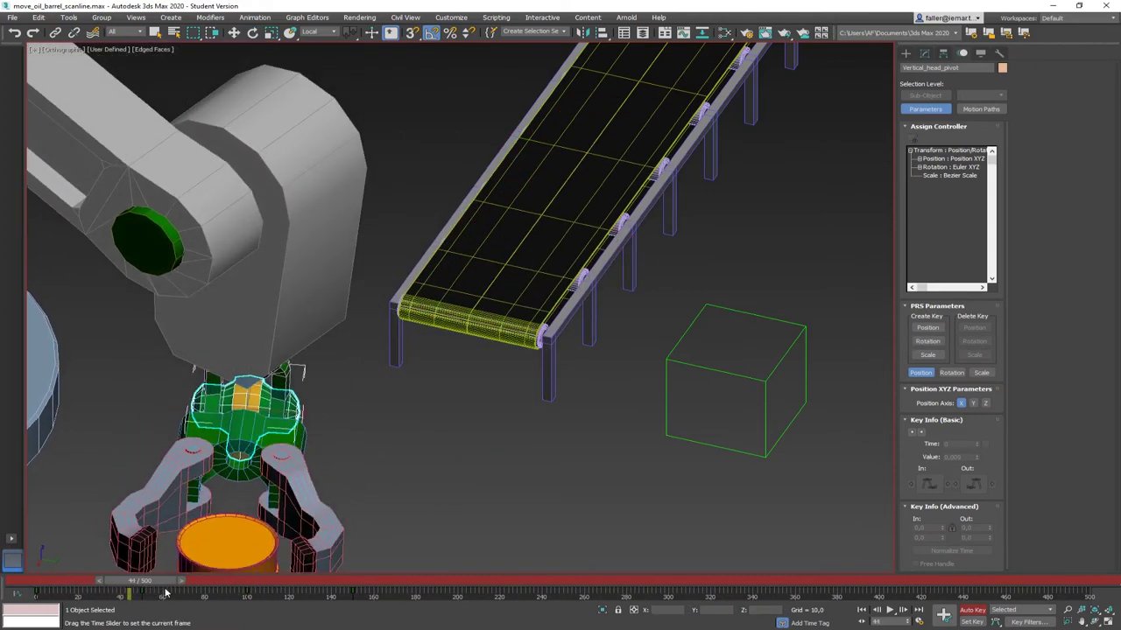
scroll(397, 358, down, 3)
scroll(532, 455, up, 2)
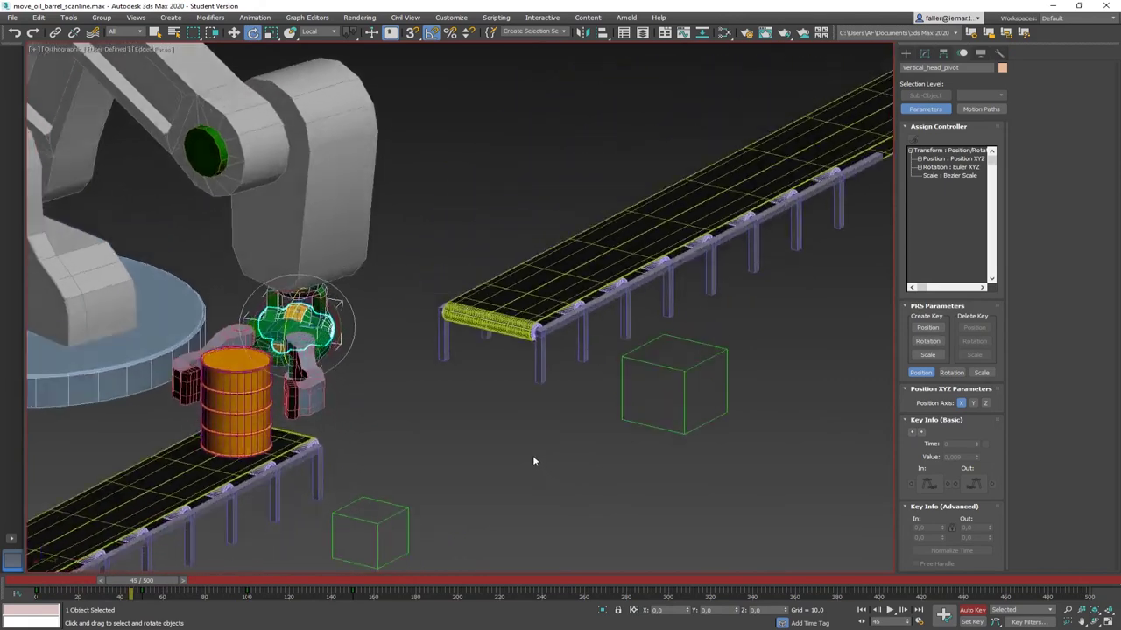
drag(162, 584, 401, 608)
key(e)
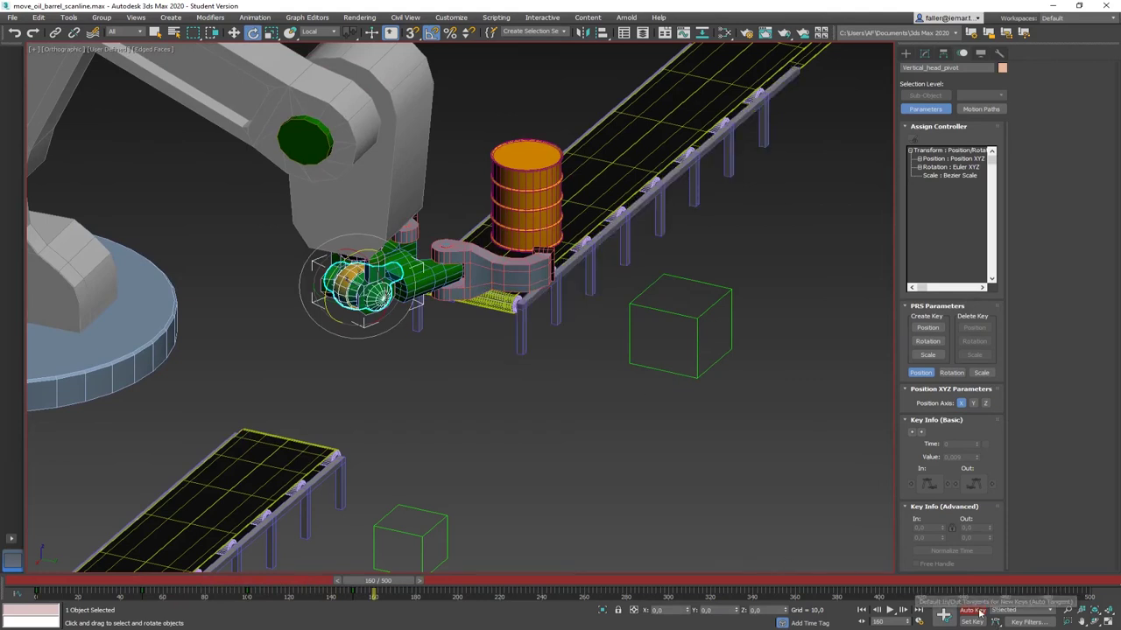
middle_drag(581, 488, 694, 519)
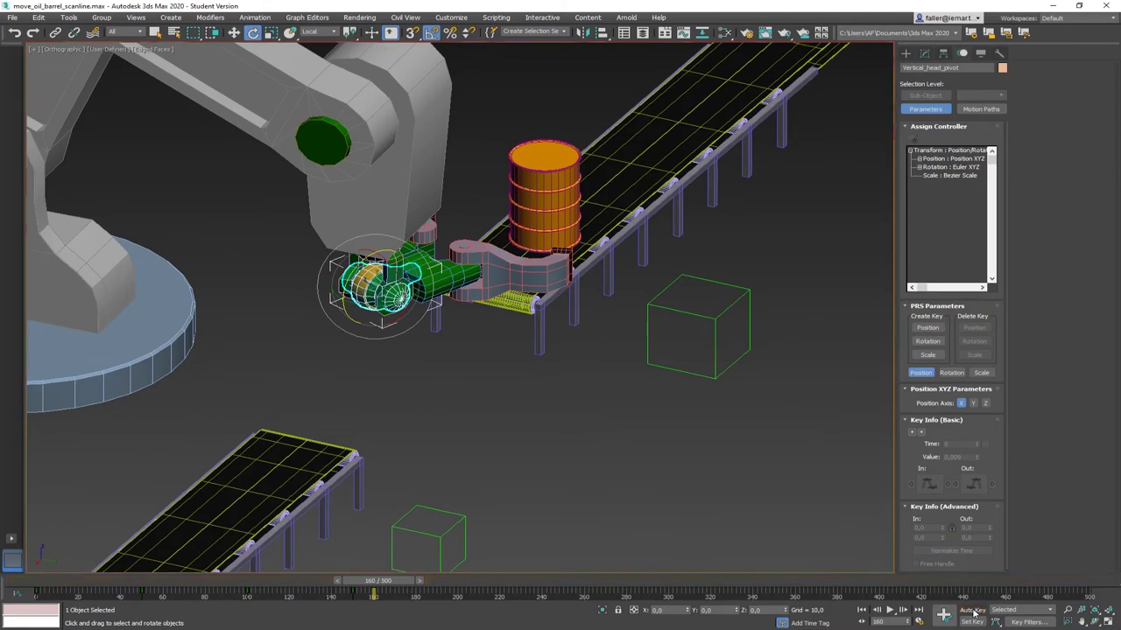
scroll(587, 410, down, 3)
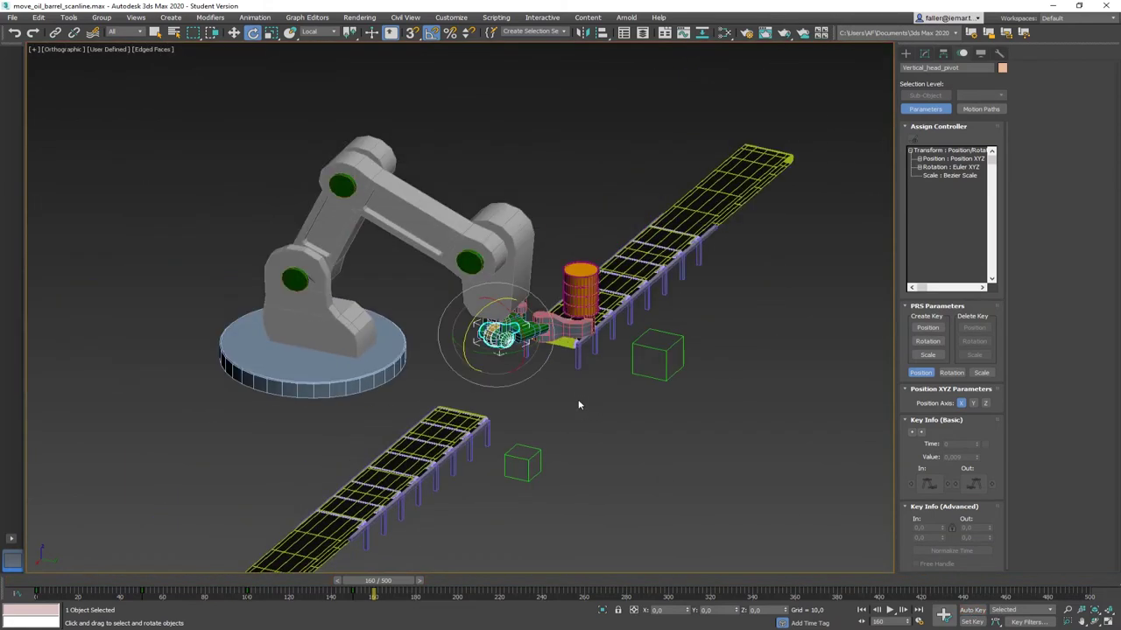
middle_drag(578, 404, 563, 323)
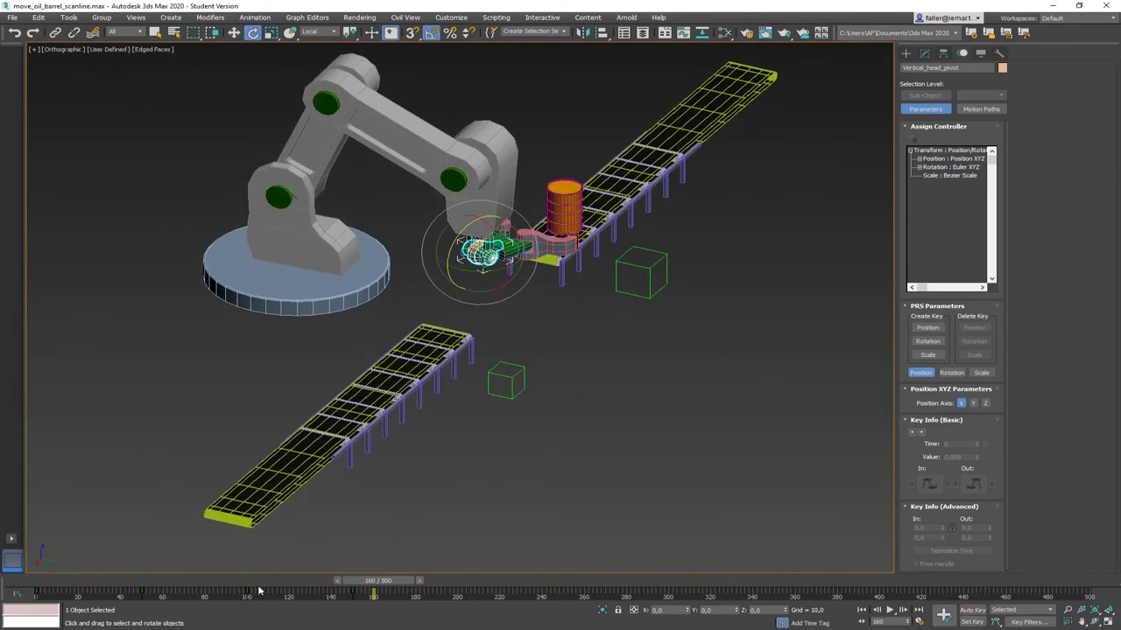
drag(394, 582, 53, 582)
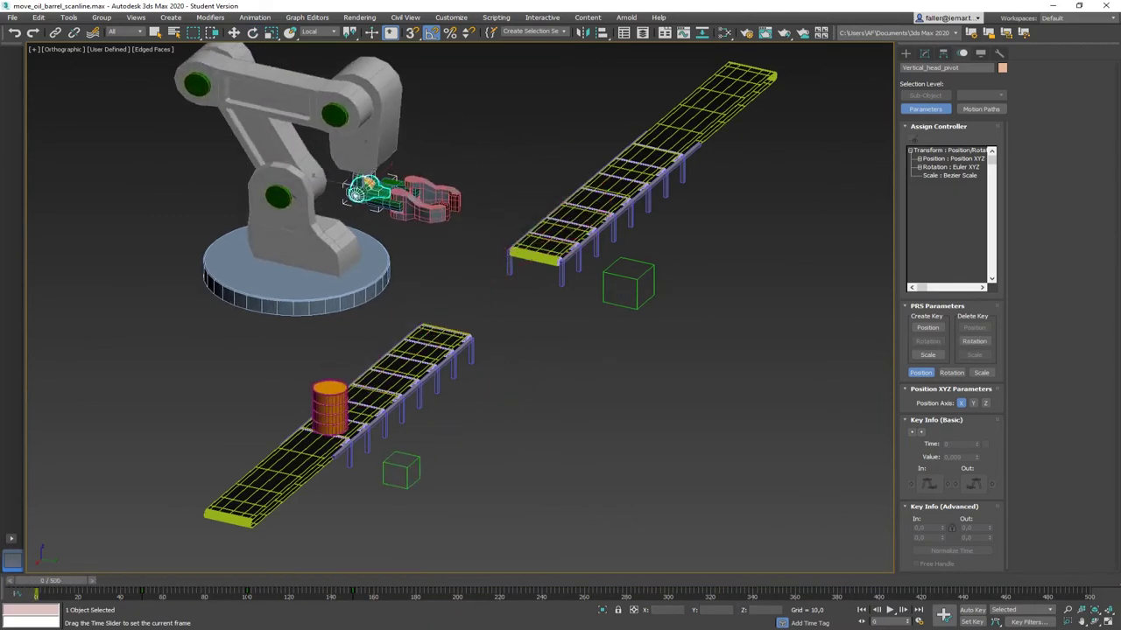
At frame 0, select Barrel01 together with its Dummy001 and Dummy002 helpers
key(e)
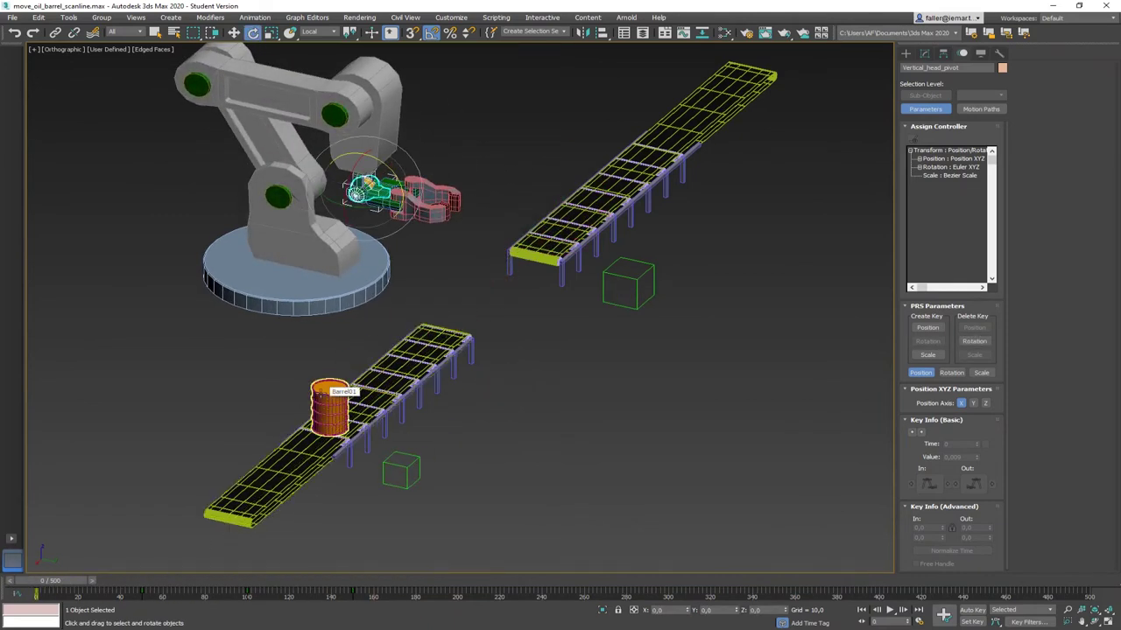
click(320, 393)
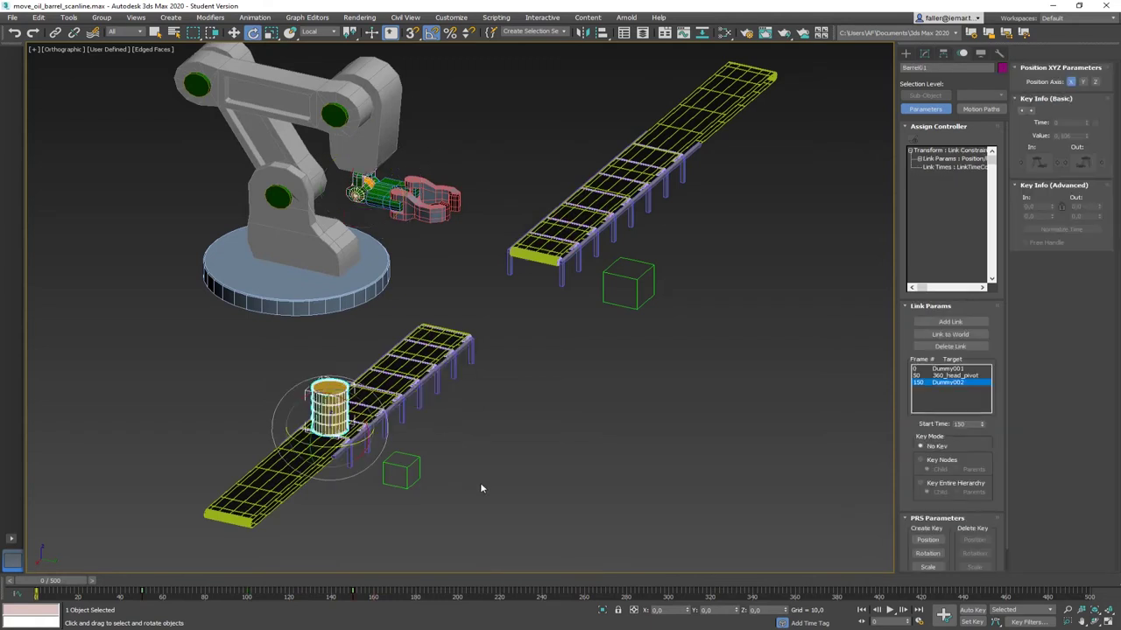
middle_drag(488, 494, 457, 437)
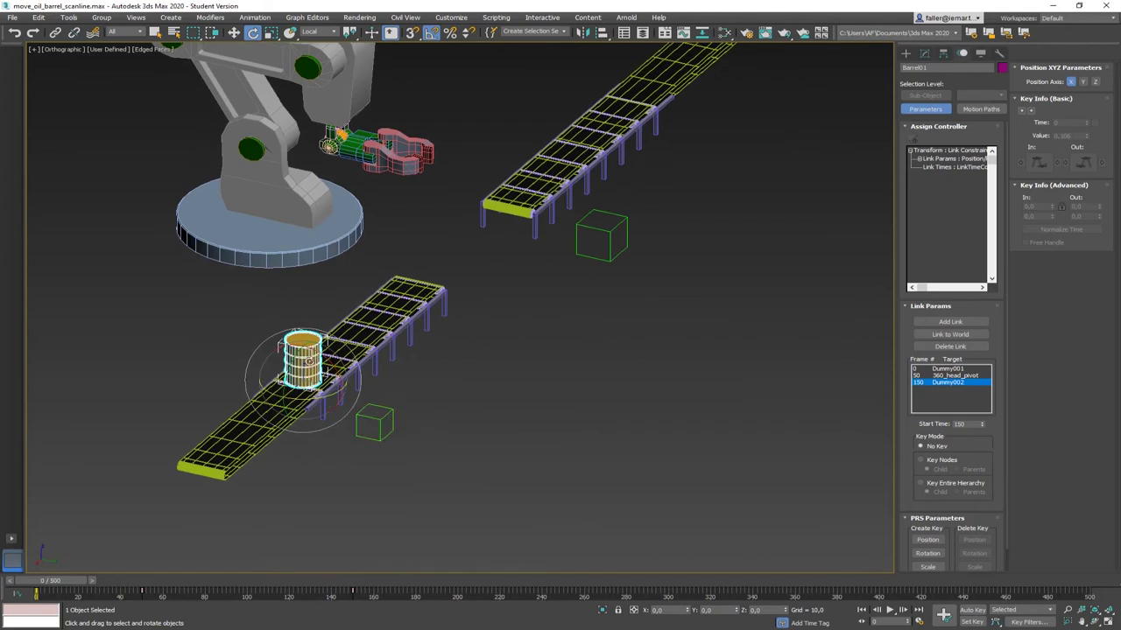
double_click(377, 418)
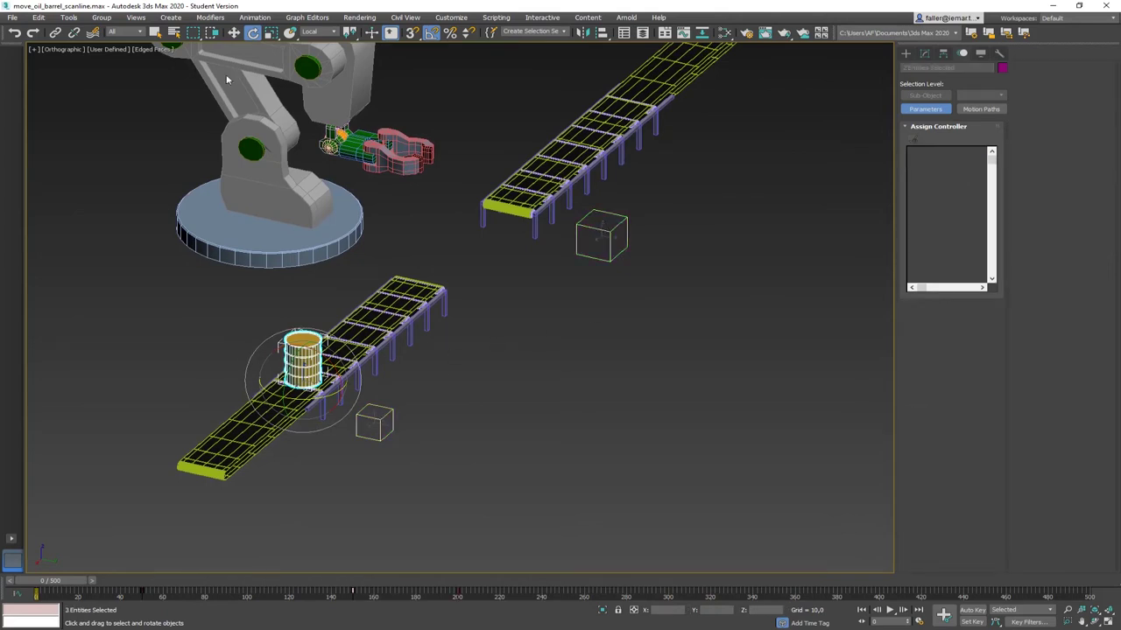
Clone the barrel and helpers as copies named Barrel002, then select the new barrel
click(39, 17)
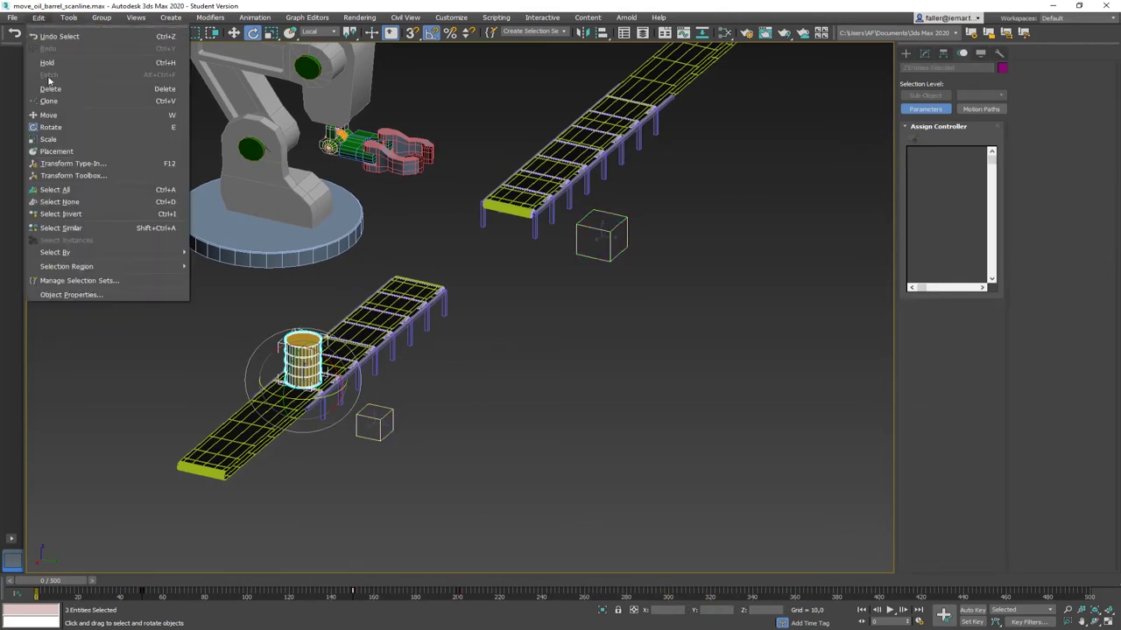
click(52, 101)
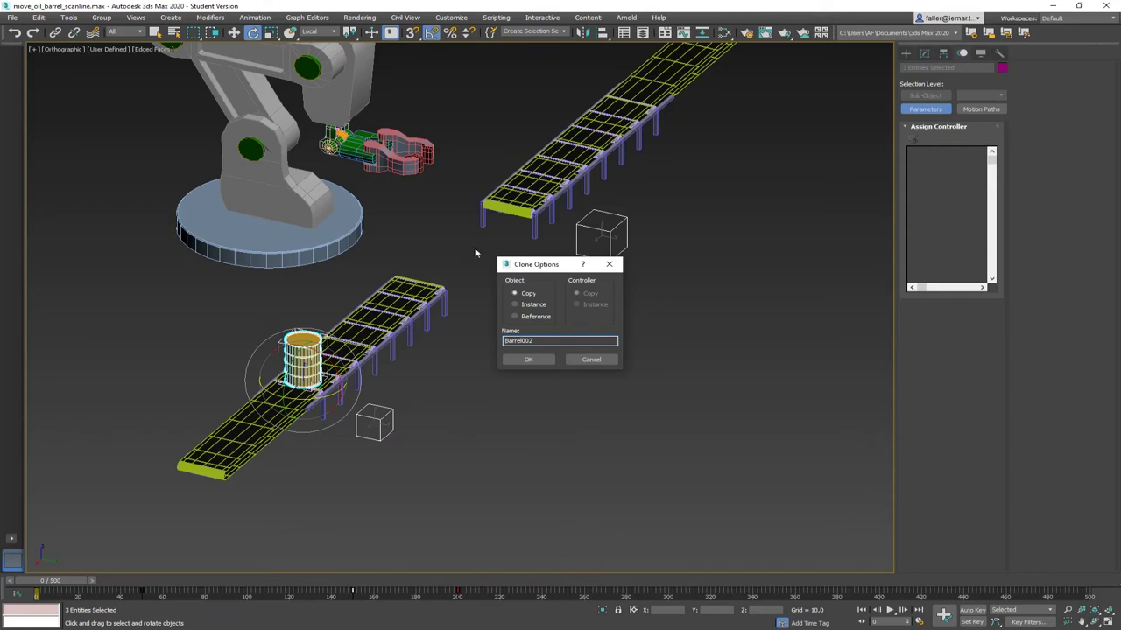
click(529, 360)
click(529, 470)
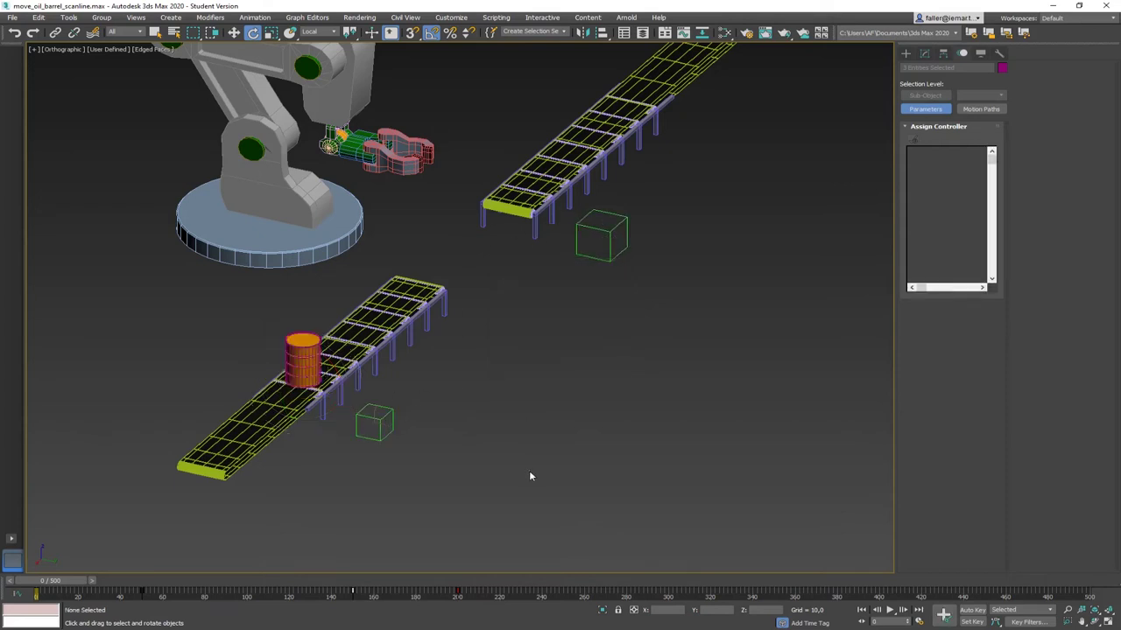
click(291, 359)
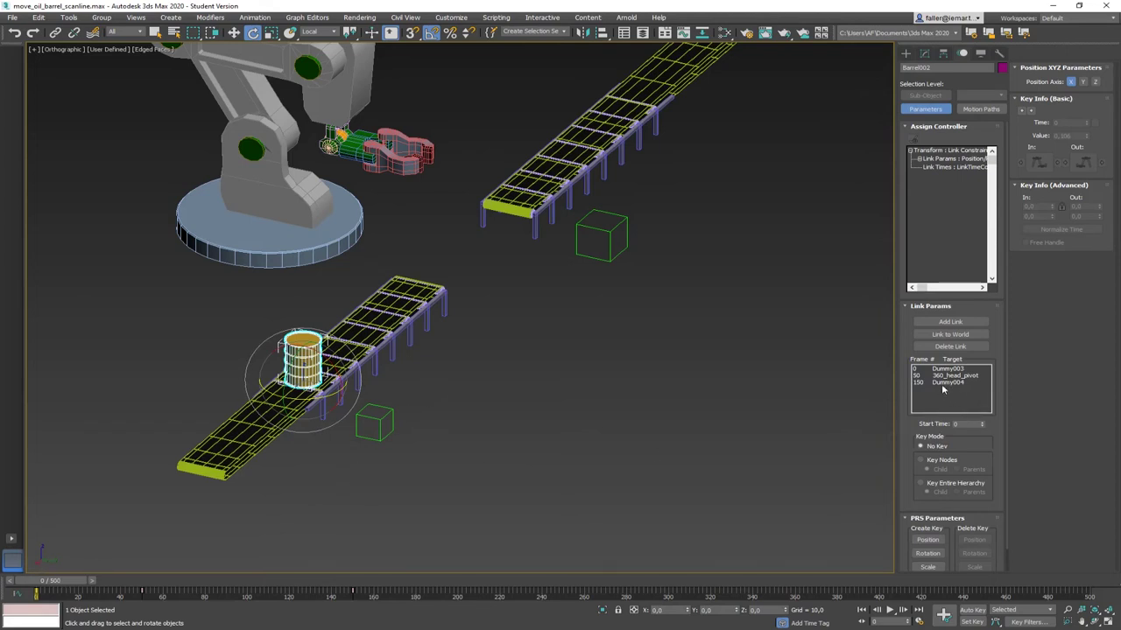
Select Dummy003, preview its slide, and move its frame-50 track-bar key to frame 250
click(382, 421)
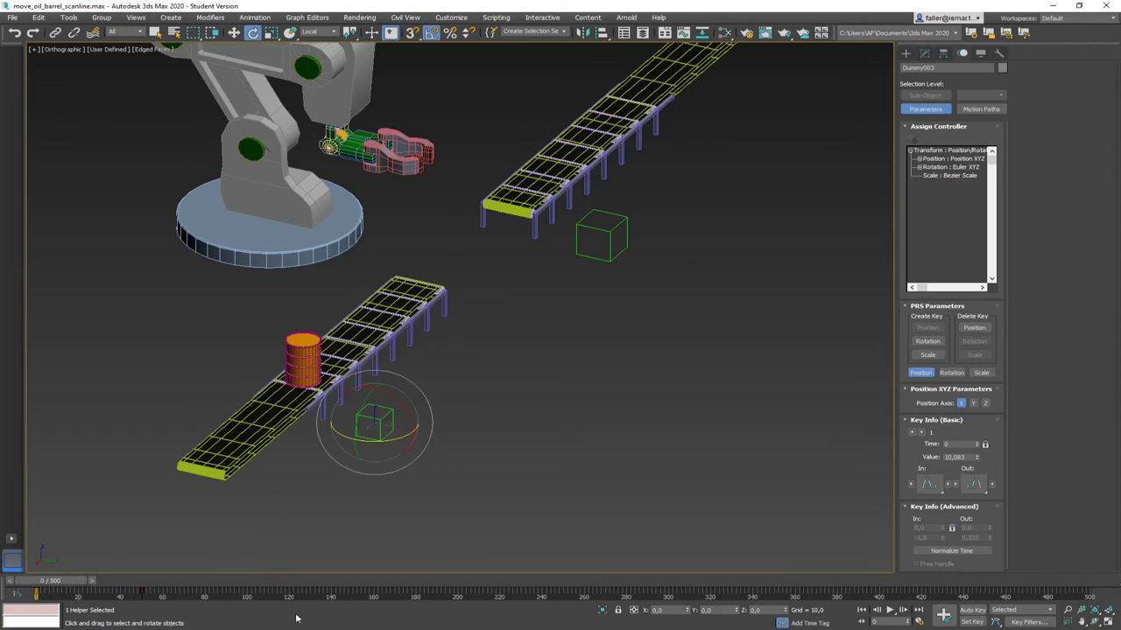
drag(77, 585, 396, 600)
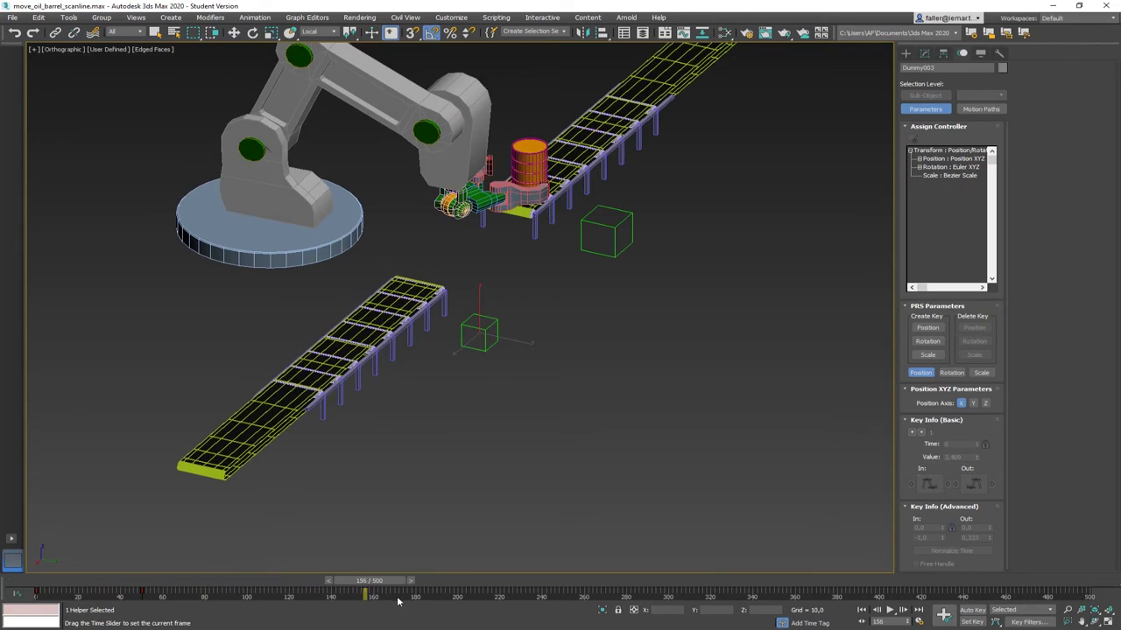
drag(396, 601, 31, 602)
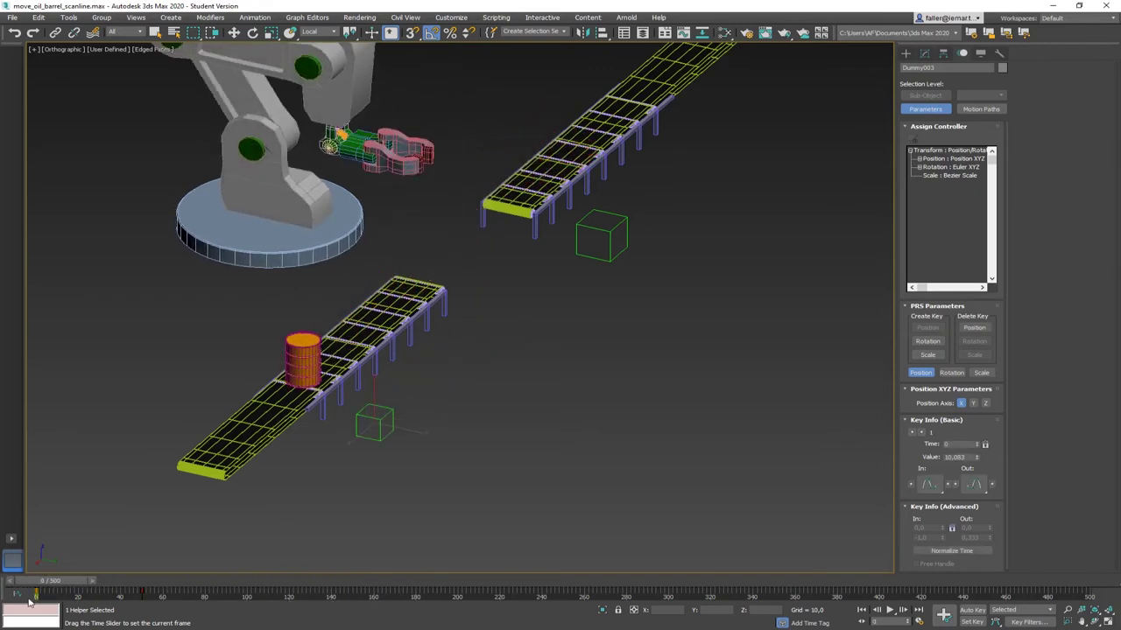
key(e)
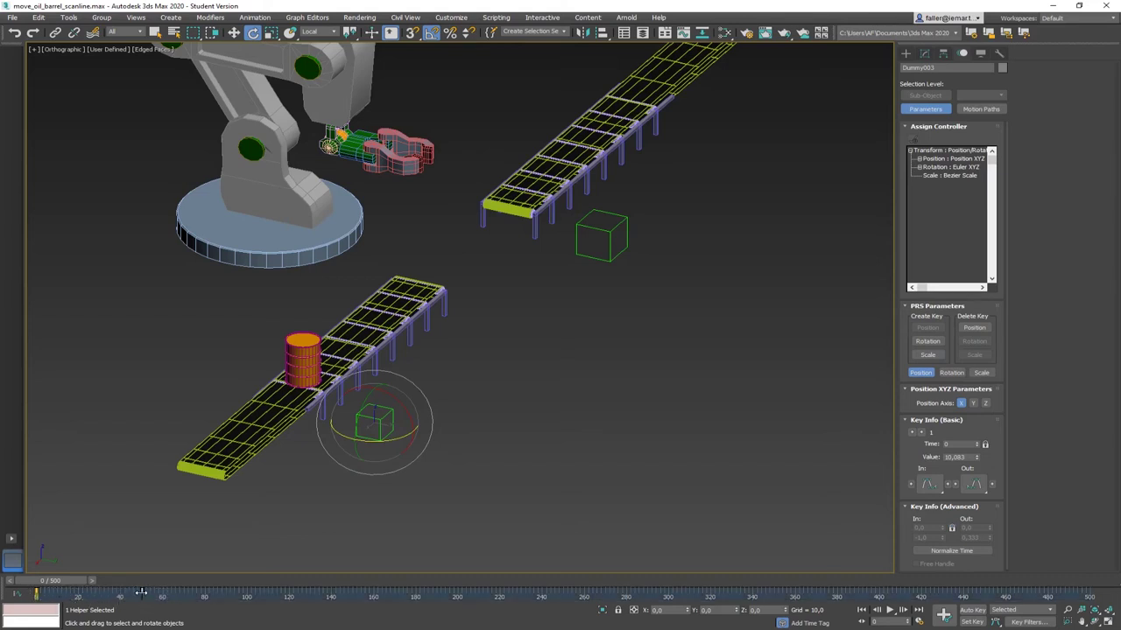
drag(140, 593, 568, 596)
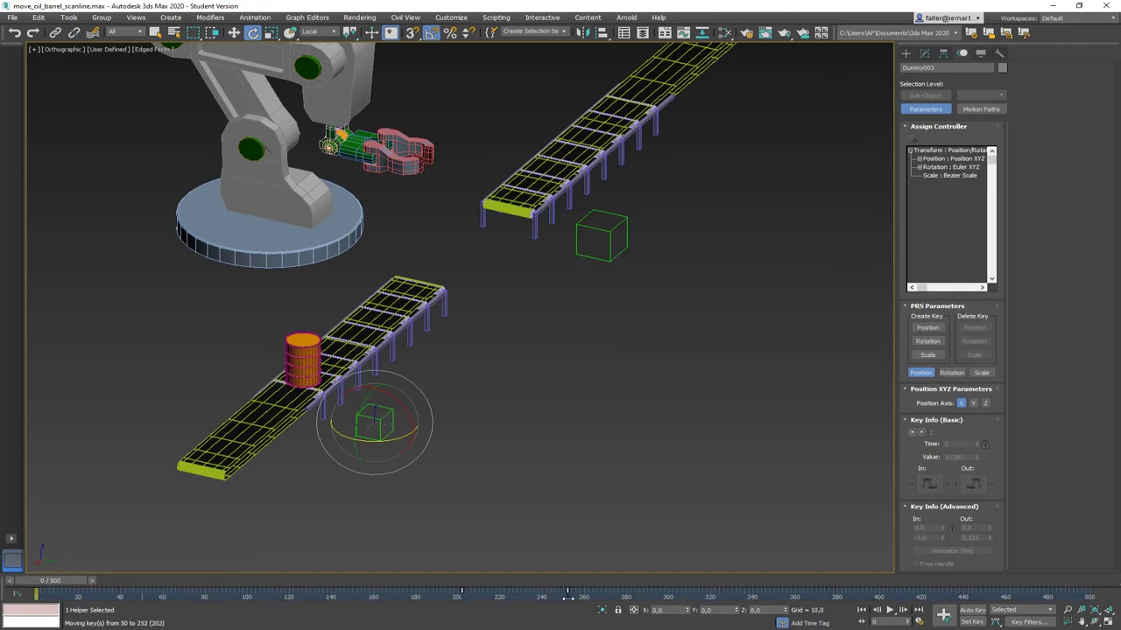
drag(566, 596, 562, 596)
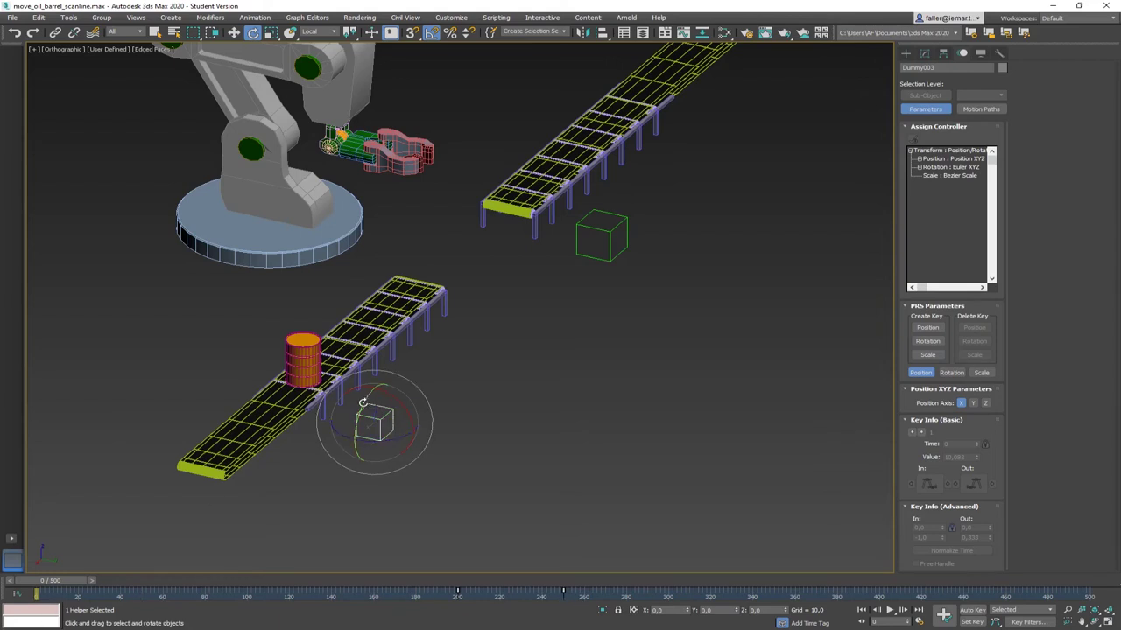
Select the upper Dummy004 box, drag its frame-150 key to 290, and scrub to check
click(615, 229)
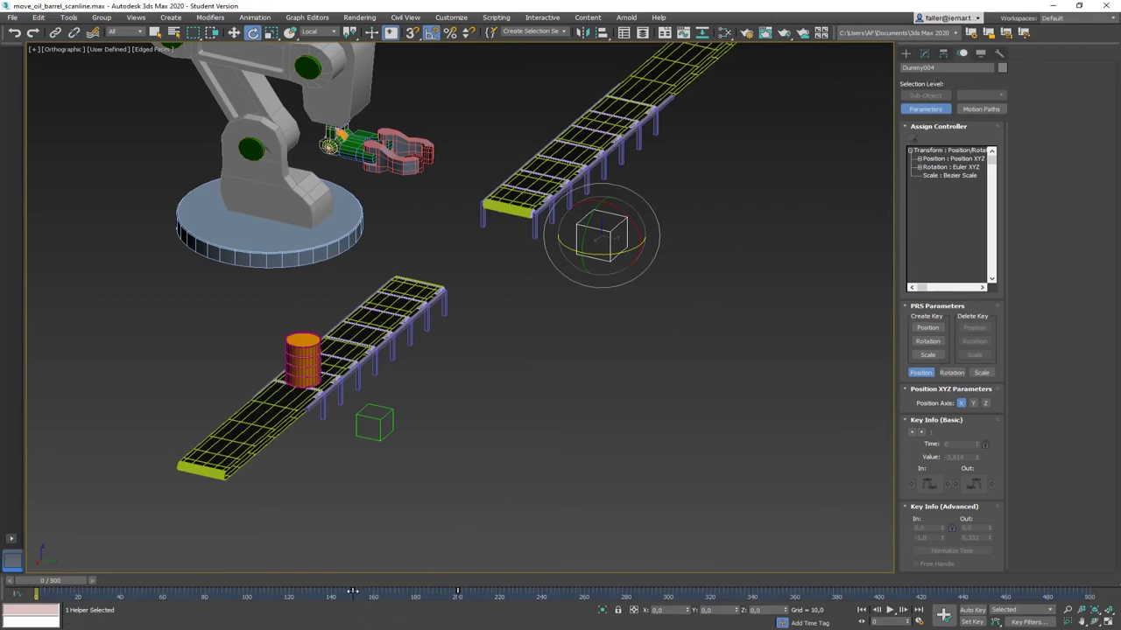
drag(353, 592, 775, 607)
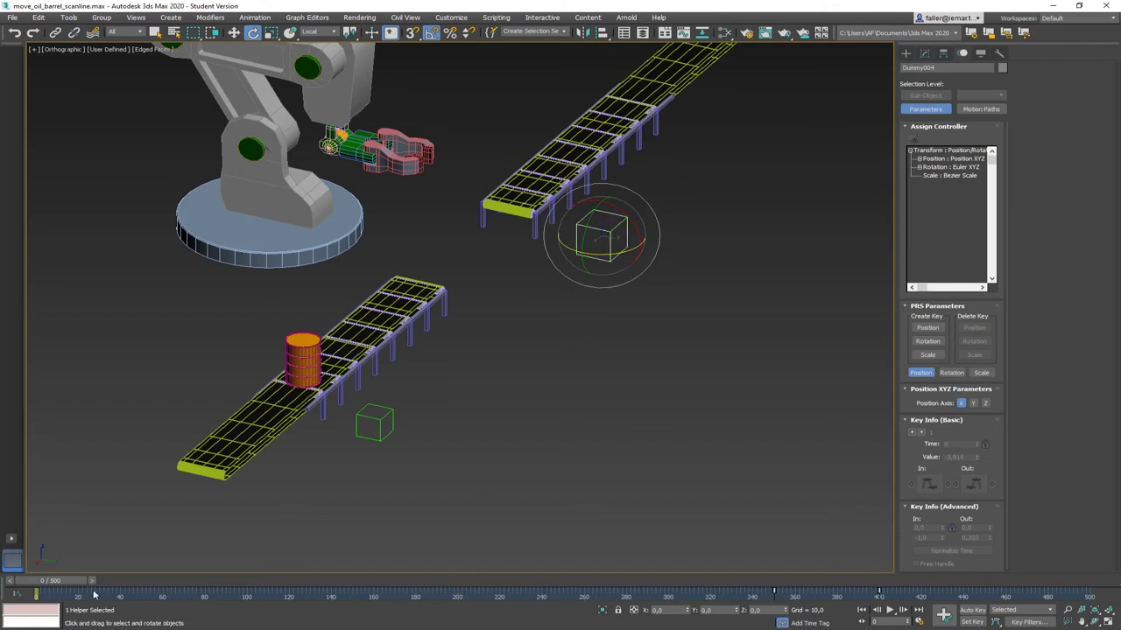
mouse_move(82, 584)
mouse_down()
mouse_move(107, 587)
mouse_move(72, 593)
mouse_move(98, 586)
mouse_up()
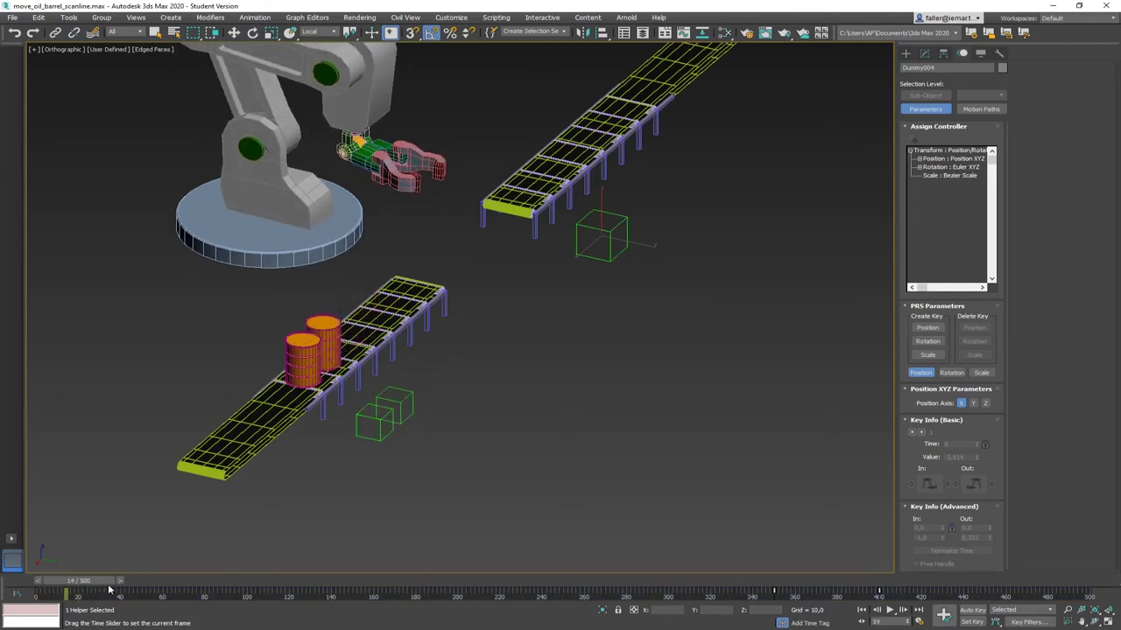
Select Barrel002 and set the 360_head_pivot link's start time to frame 250
key(e)
click(296, 347)
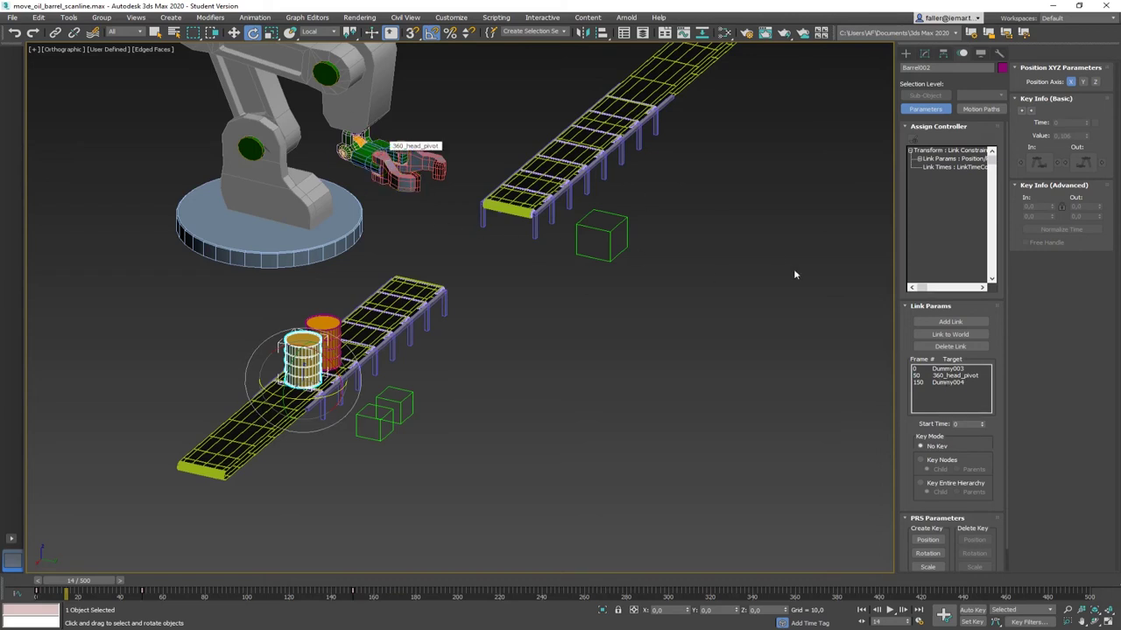
click(916, 377)
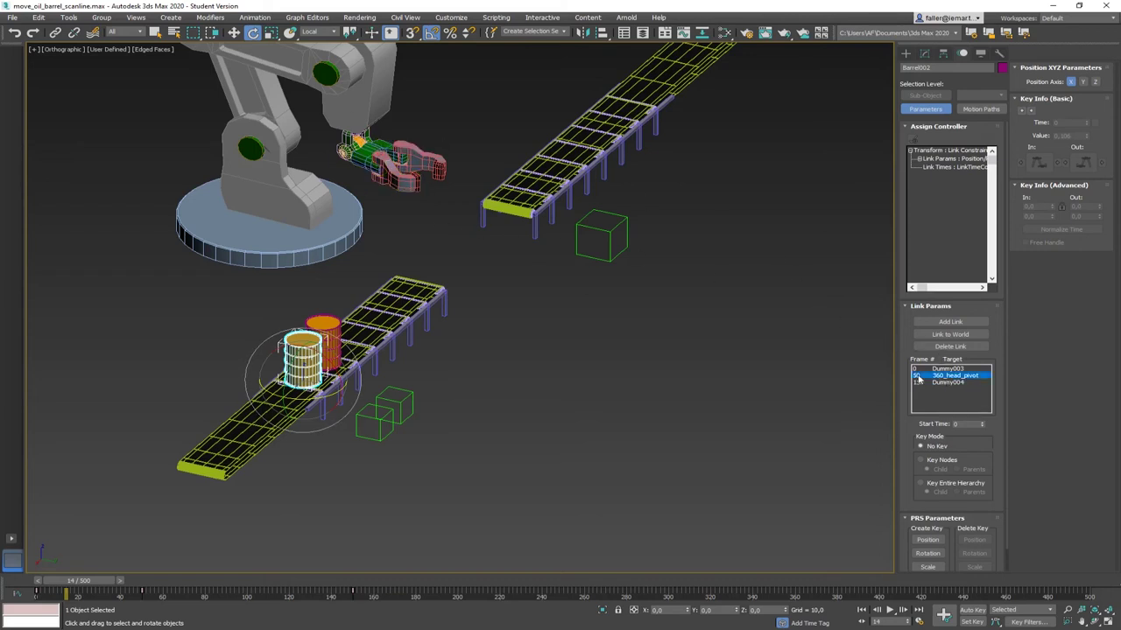
double_click(956, 424)
Set the Dummy004 link's start time to frame 350 and scrub to verify the barrel timing
click(921, 384)
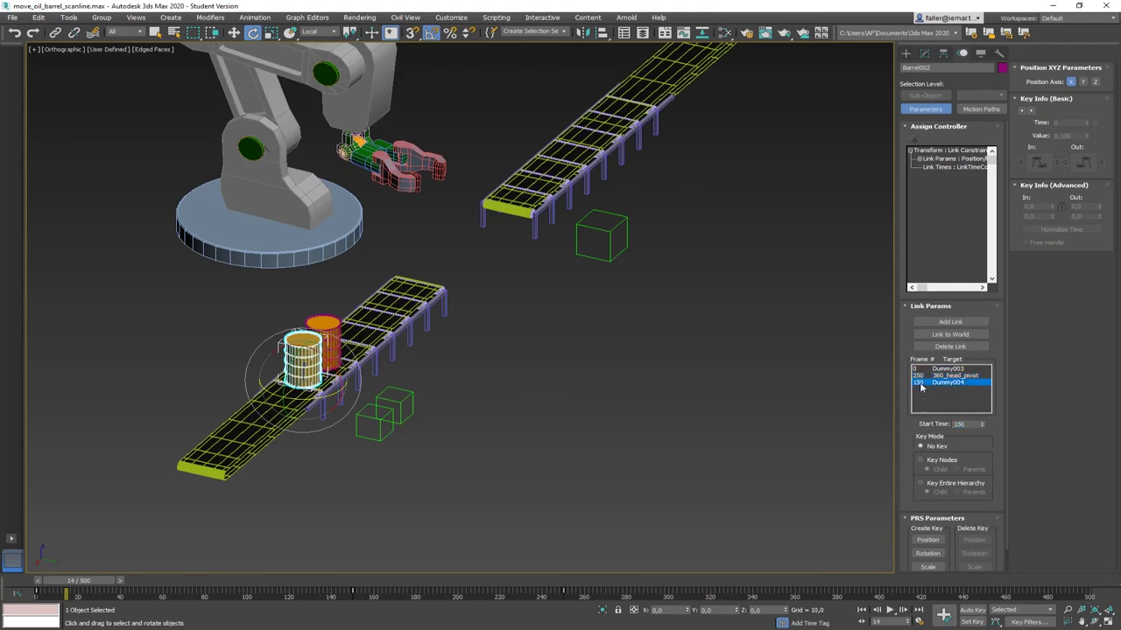
double_click(967, 424)
text(3)
drag(78, 581, 50, 577)
key(e)
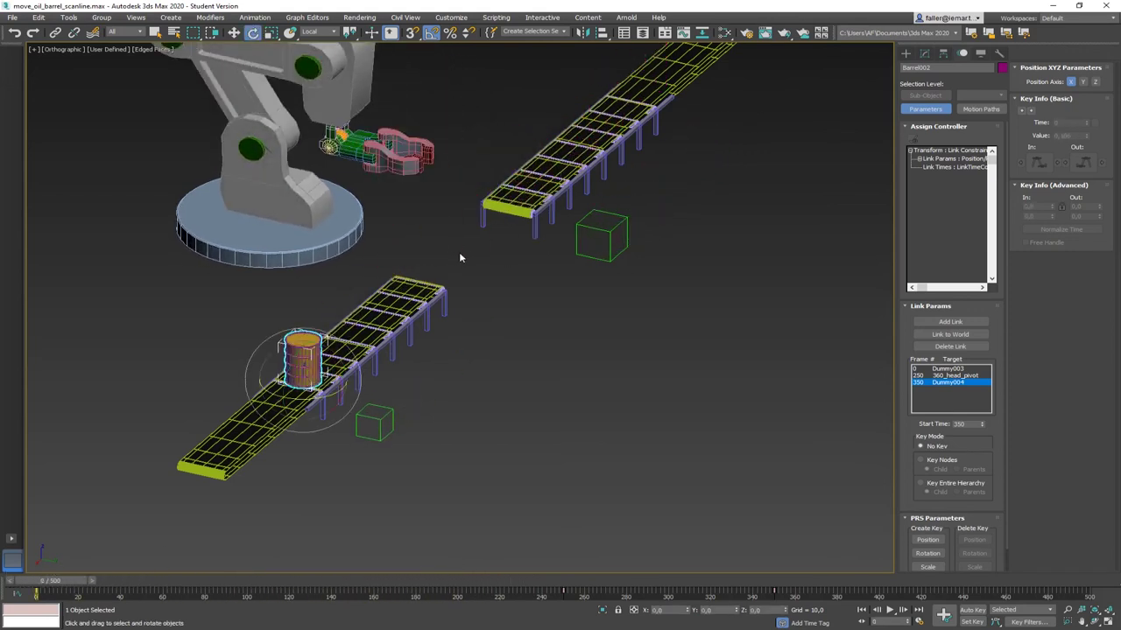
Window-select all nine robot arm parts, orbiting the view around the scene
alt+middle_drag(437, 228, 593, 337)
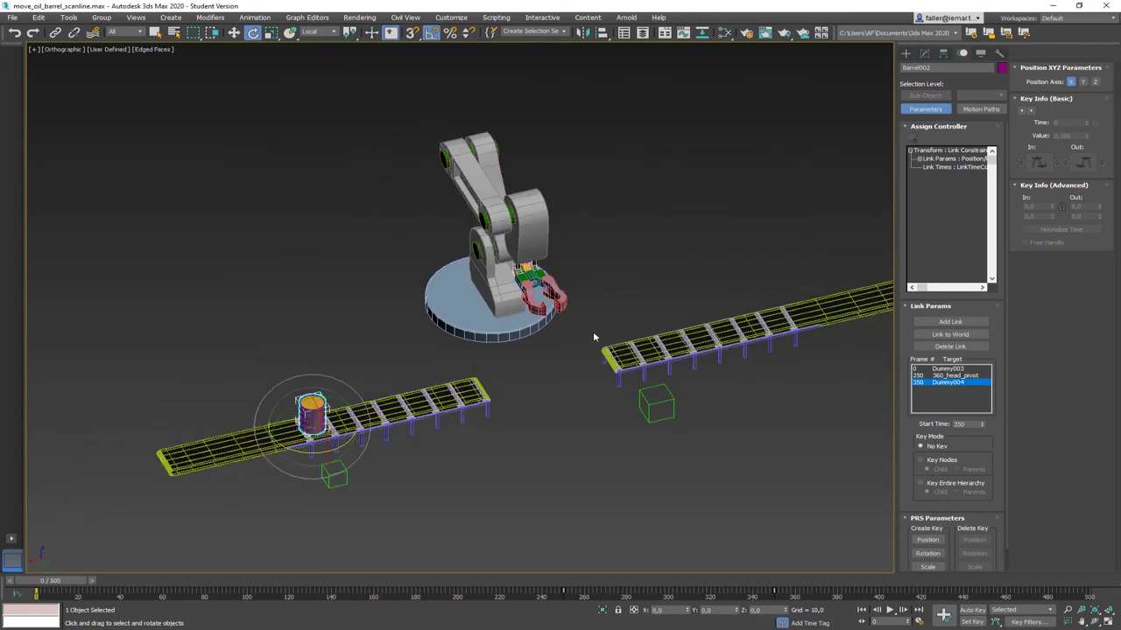
drag(506, 305, 408, 114)
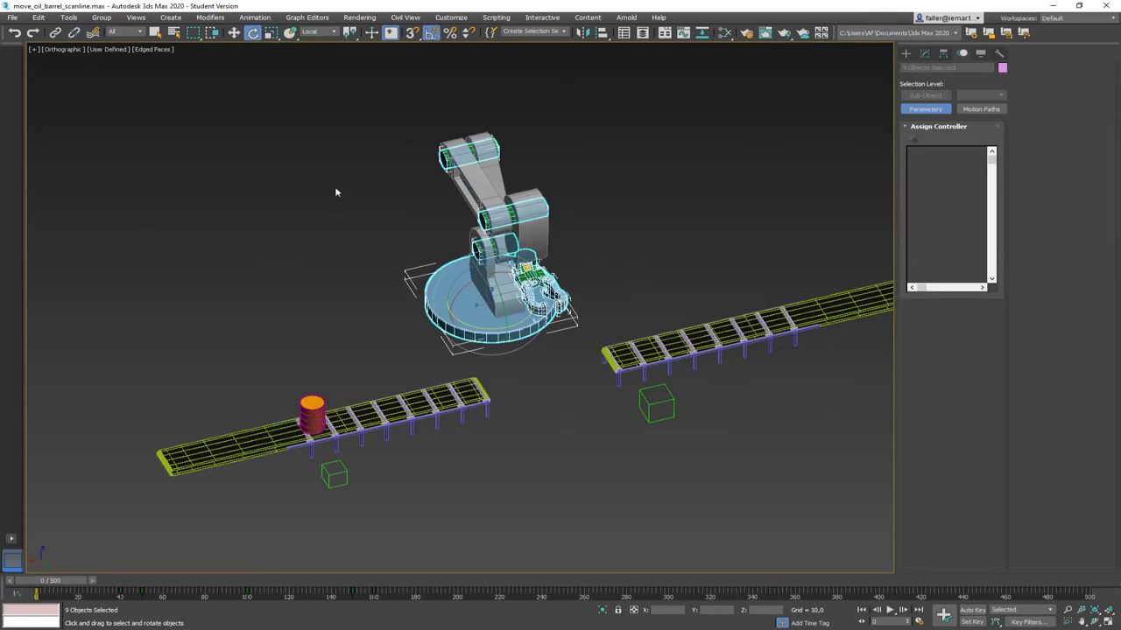
alt+middle_drag(580, 330, 442, 368)
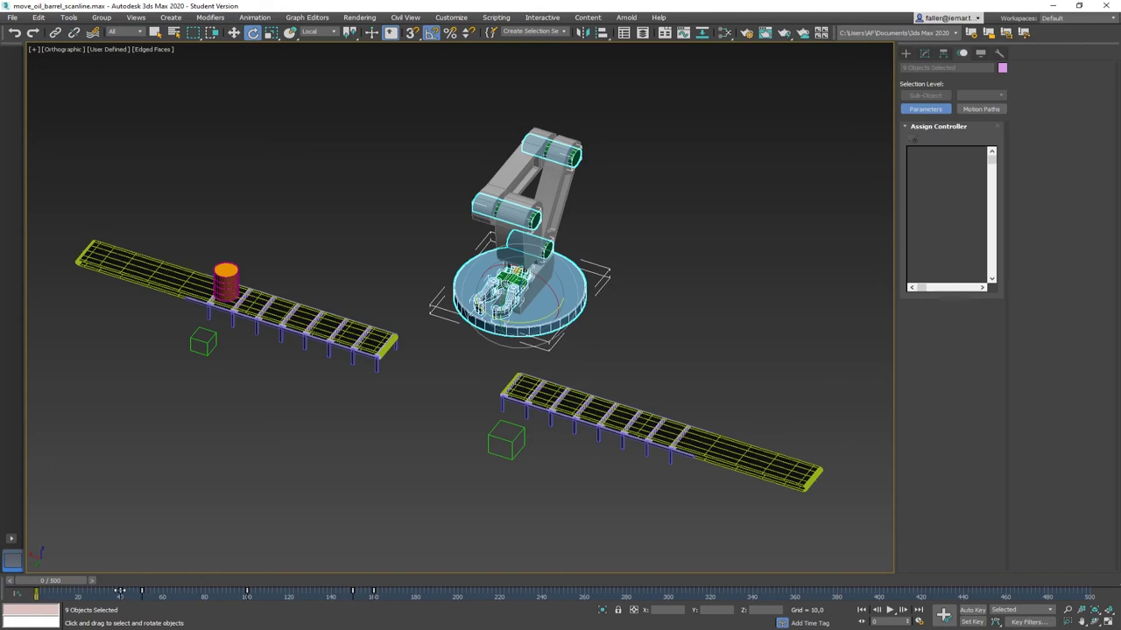
Shift-copy the robot's frame-40 key to frame 236 and scrub to check the second pickup
shift+drag(120, 591, 543, 595)
drag(50, 583, 446, 588)
key(e)
key(e)
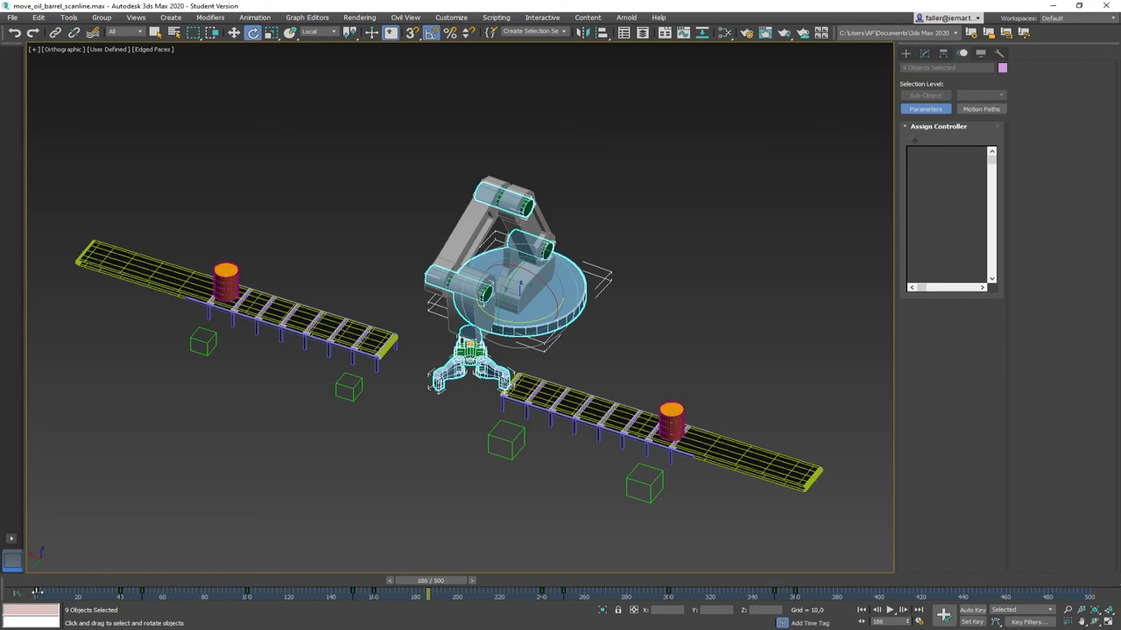
Copy the robot's frame-0 key forward to frame 200, then scrub back to review the barrel drop
shift+drag(36, 592, 105, 594)
shift+drag(432, 599, 457, 601)
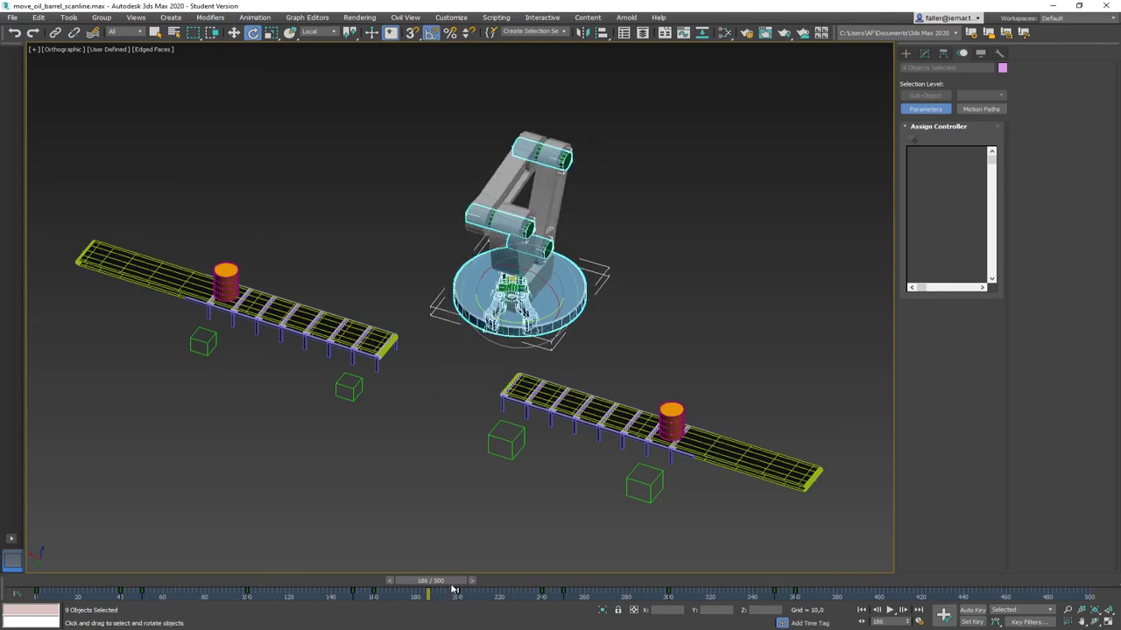
drag(453, 581, 750, 627)
key(e)
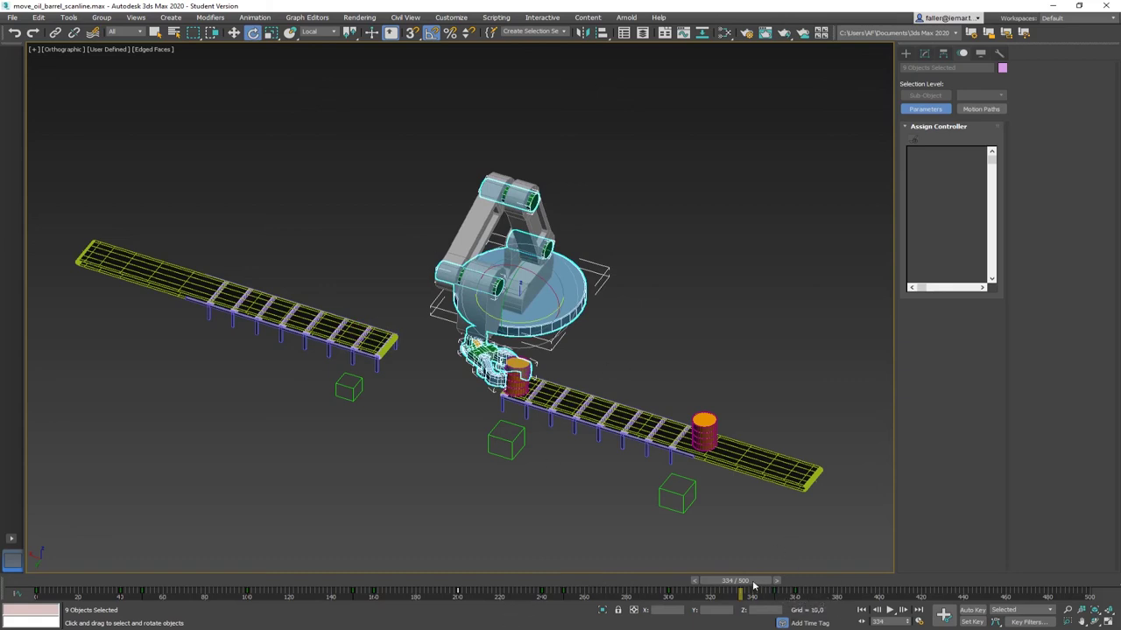
drag(754, 584, 307, 570)
Switch the viewport to Camera001, rewind to frame 0, and play the animation
key(e)
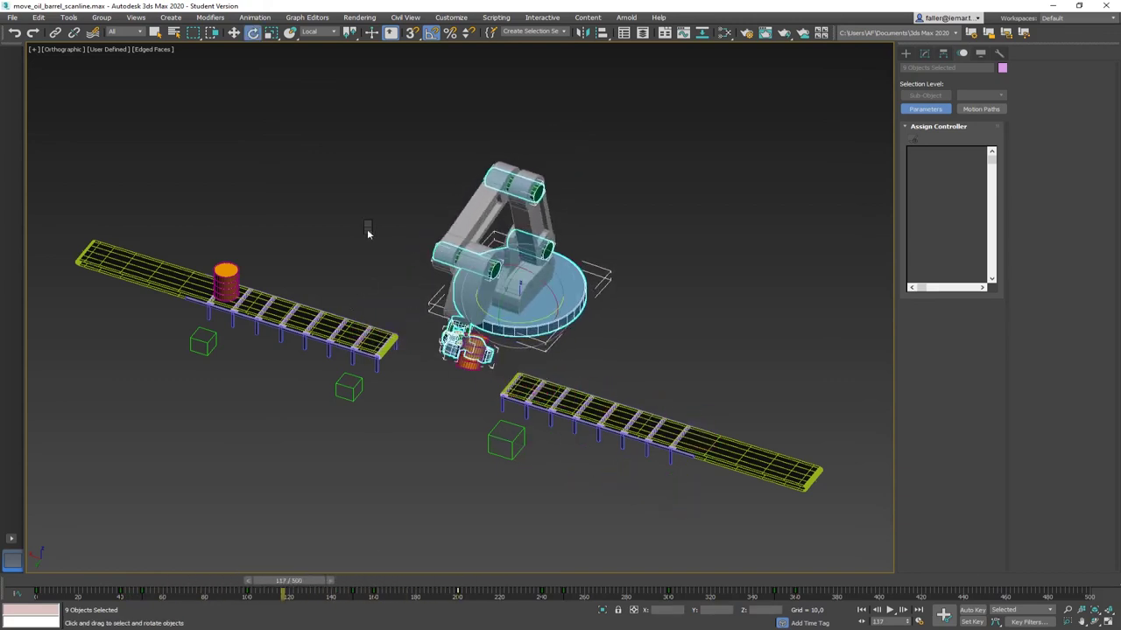
right_click(370, 233)
click(400, 179)
key(c)
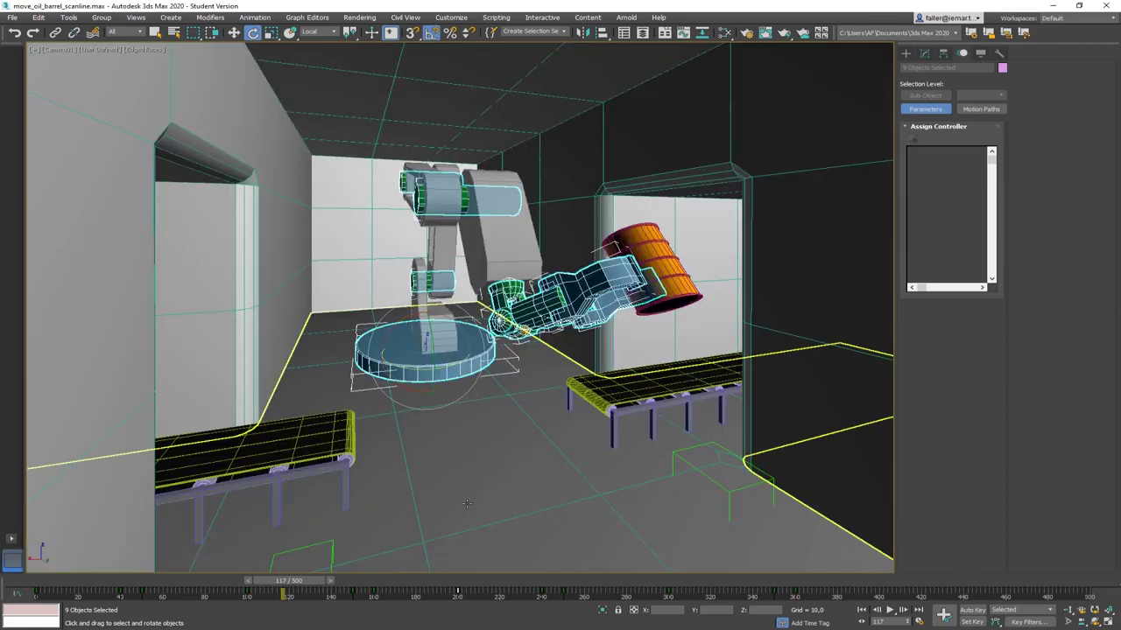
drag(307, 584, 10, 584)
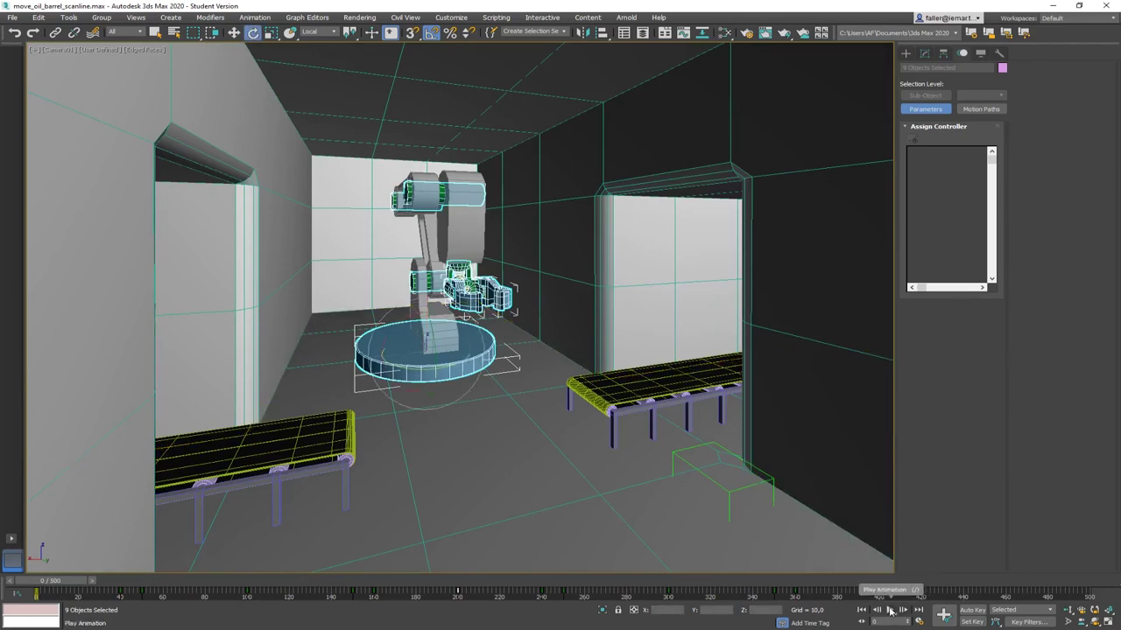
click(890, 611)
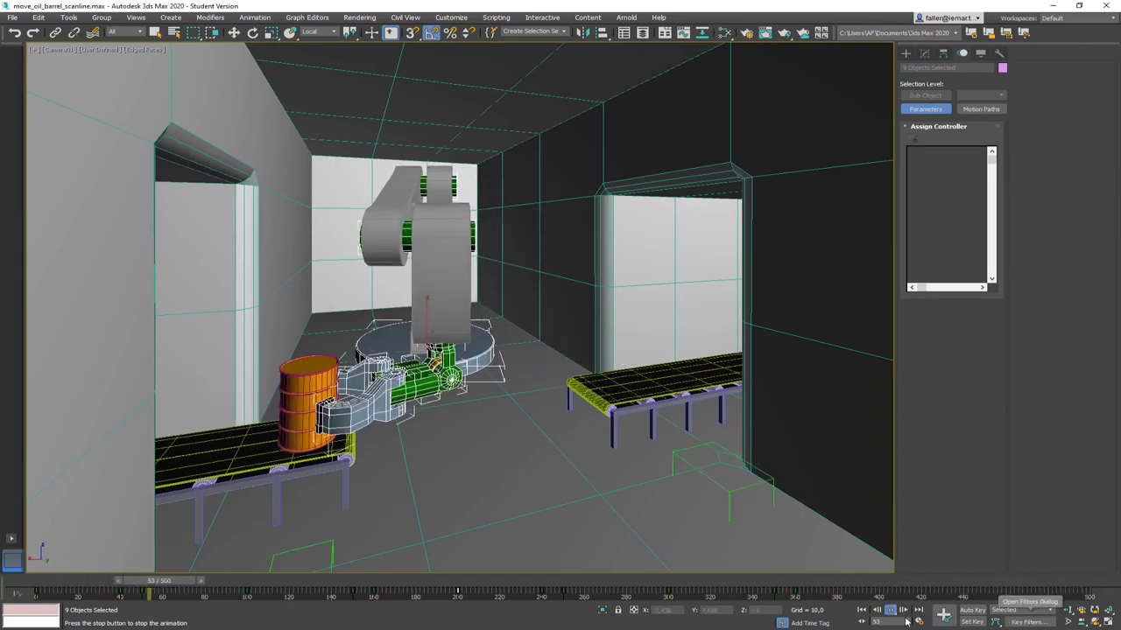
Stop playback and drag the time slider back to frame 0
click(890, 609)
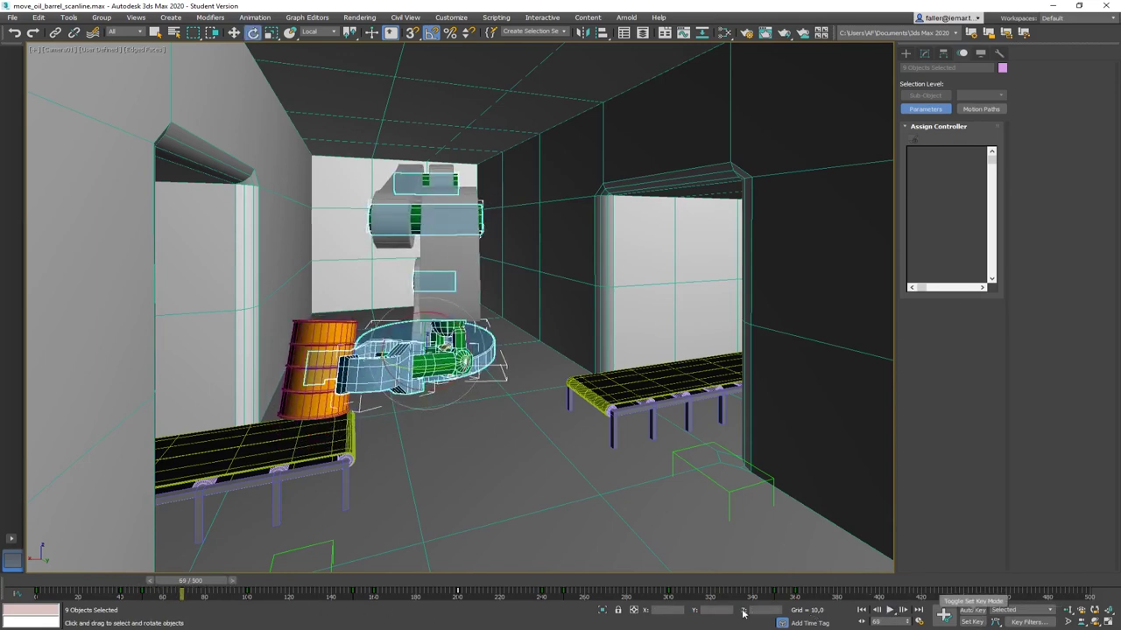
drag(200, 582, 73, 582)
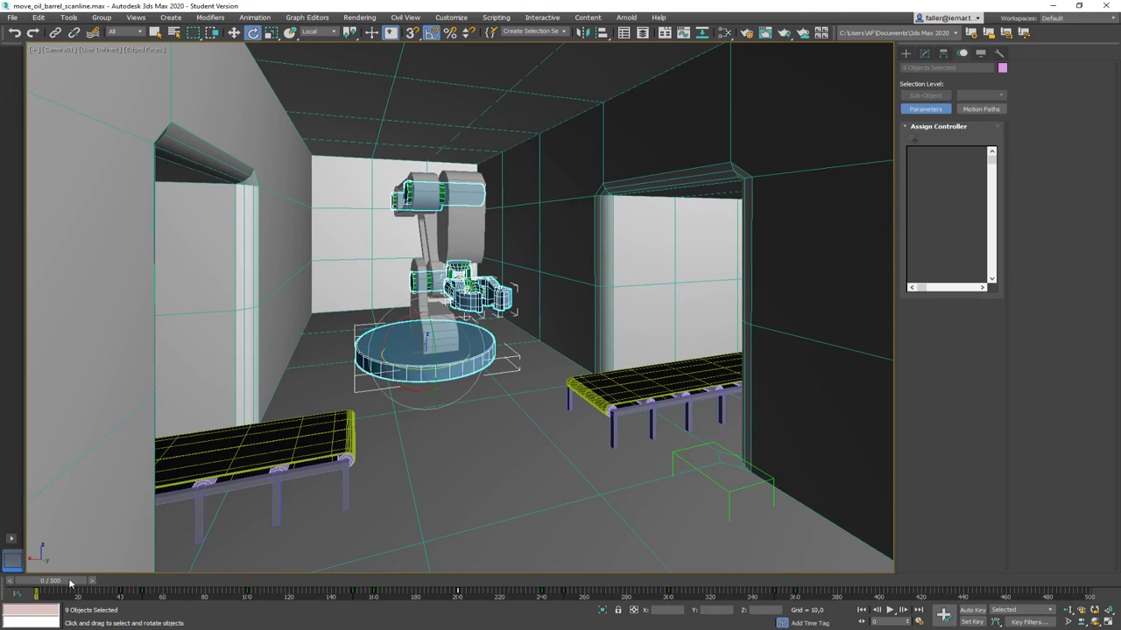